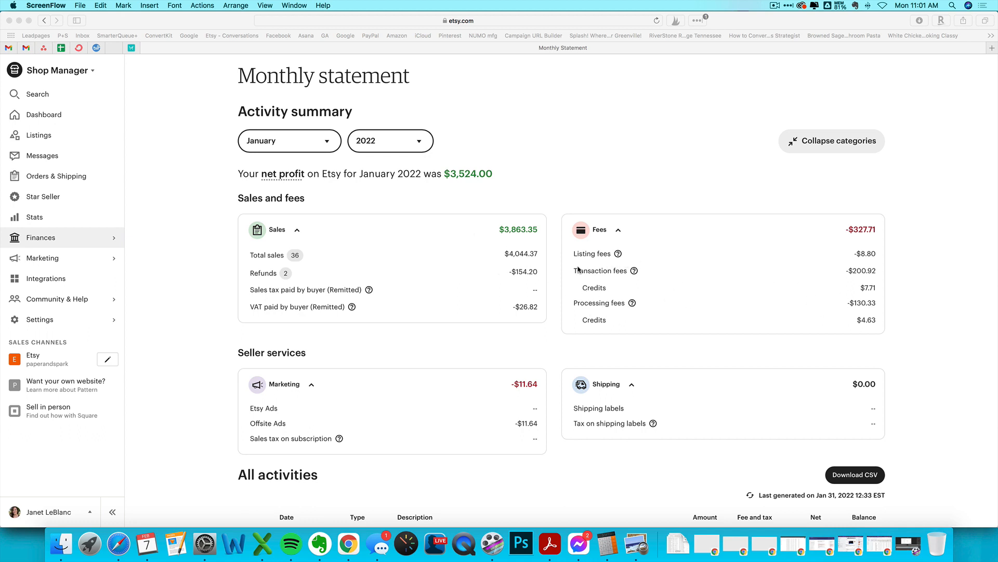
- Switch to the etsy seller spreadsheet in Excel and set its zoom to 125%
click(253, 548)
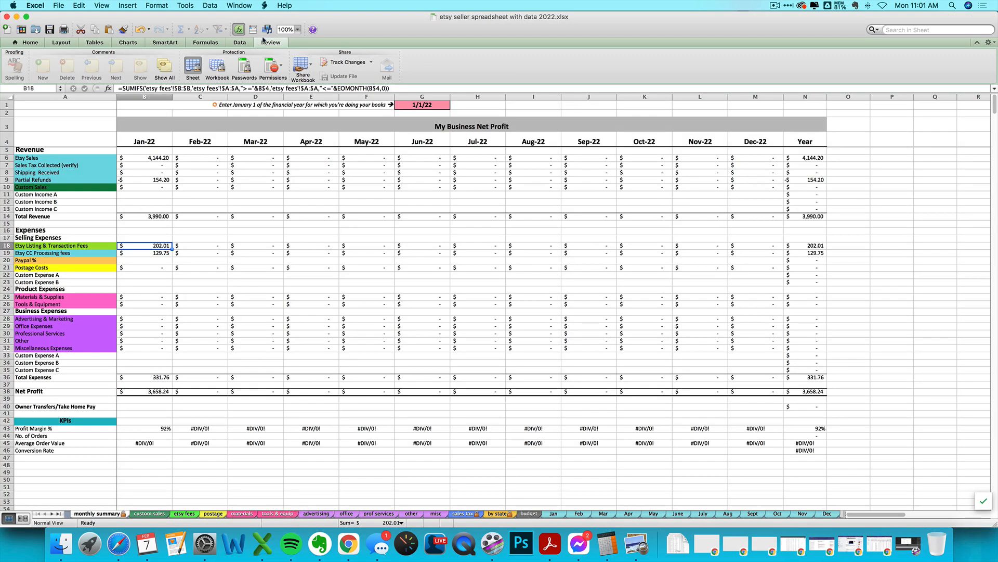
click(297, 31)
click(291, 57)
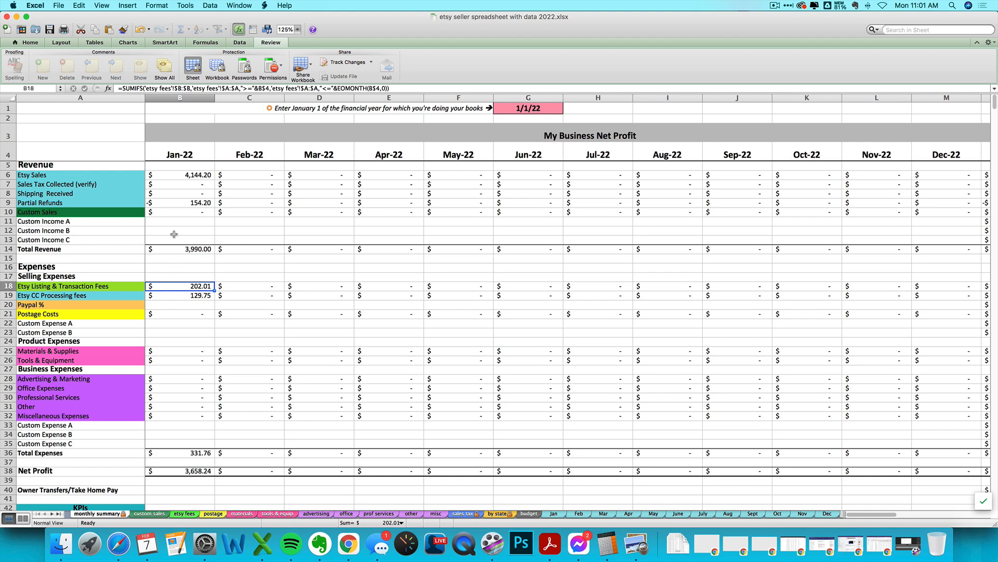
- Compare the January Etsy sales, shipping received and partial refunds cells with the Etsy monthly statement
click(187, 191)
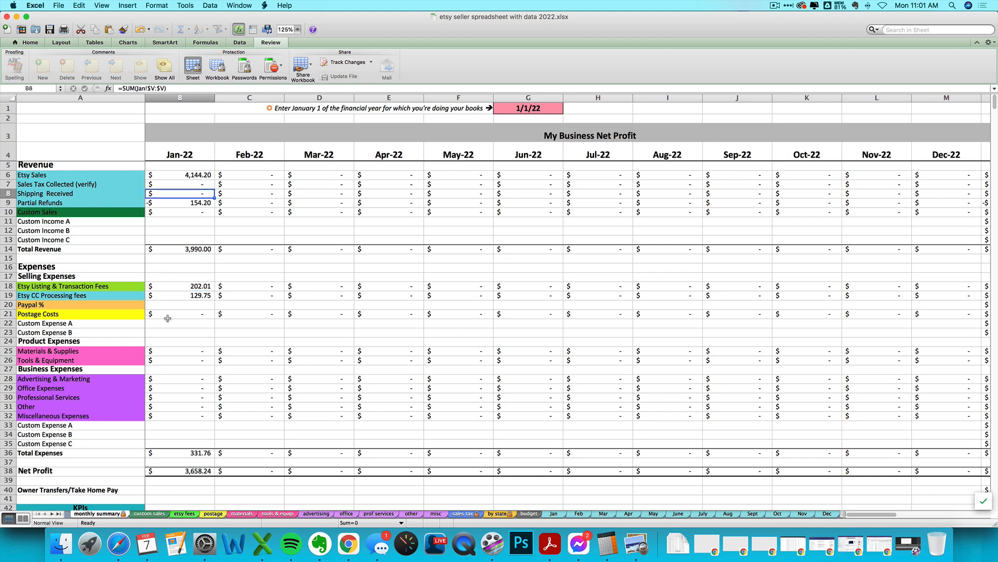
click(120, 544)
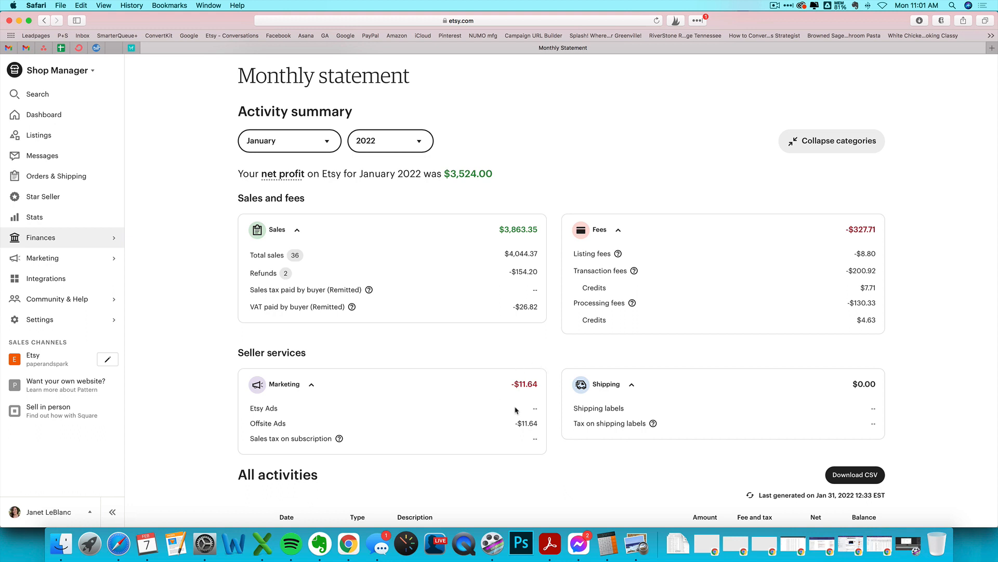
click(314, 543)
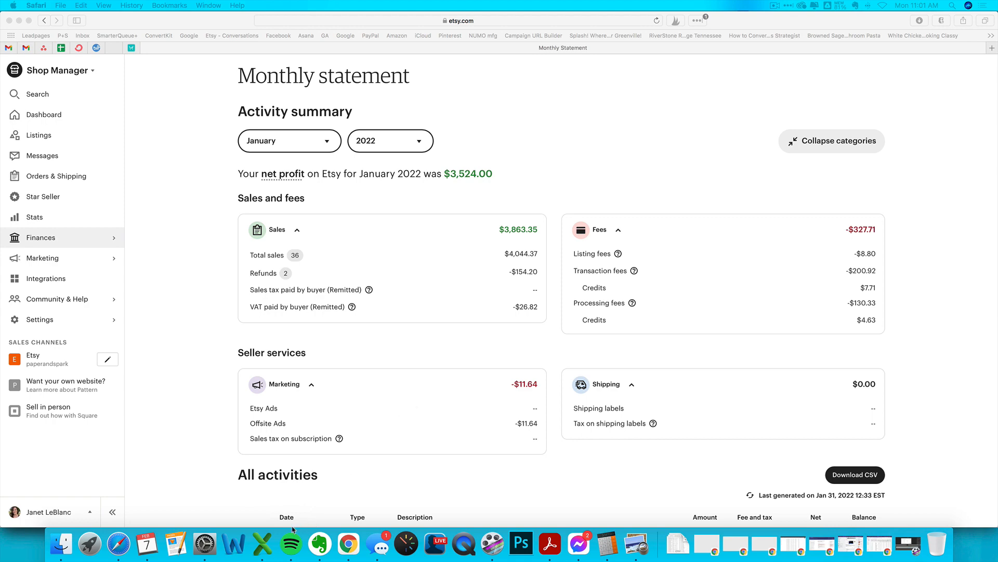
click(262, 546)
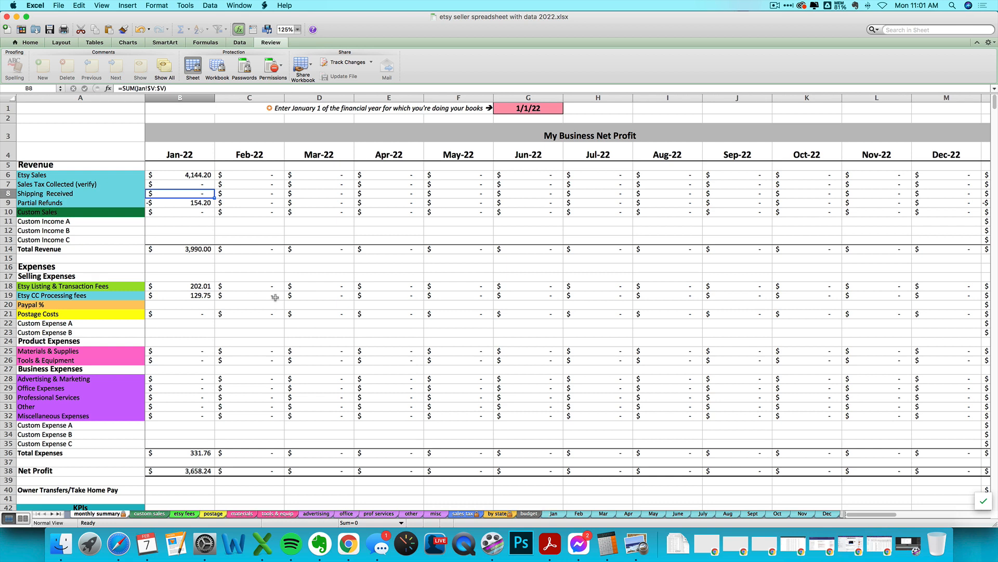
click(170, 176)
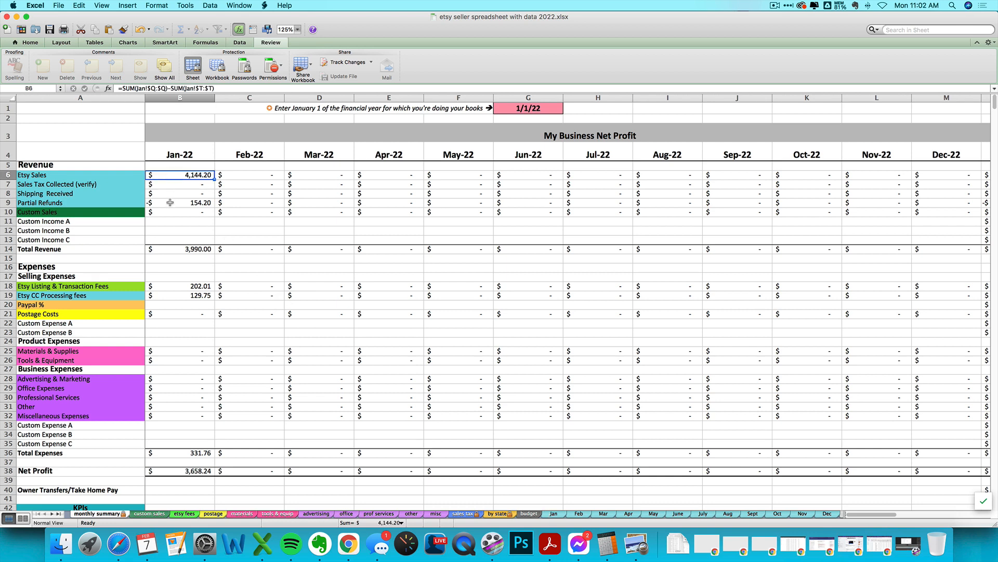
click(170, 202)
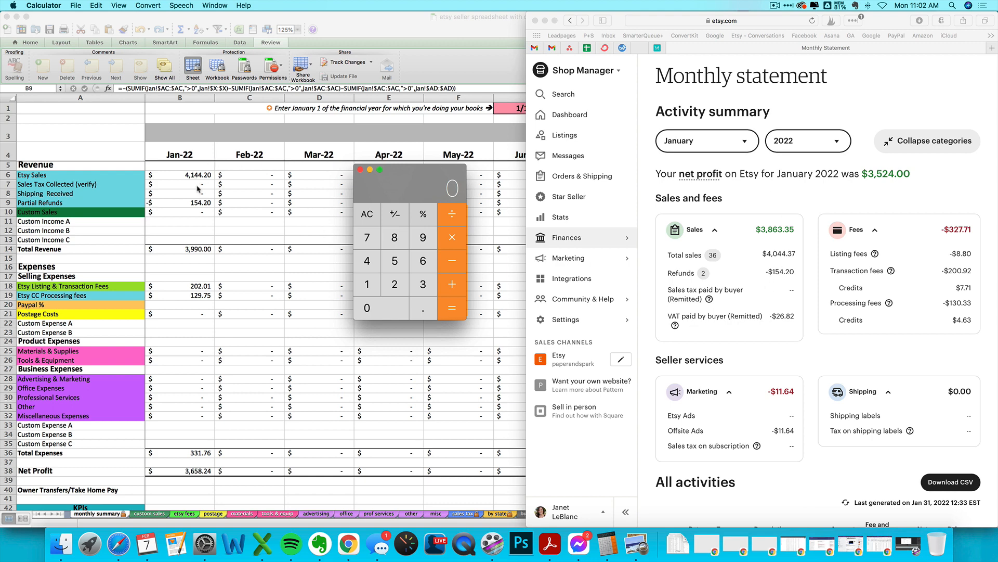
- Highlight the total sales amount in the Sales section of the January 2022 Etsy statement
click(716, 273)
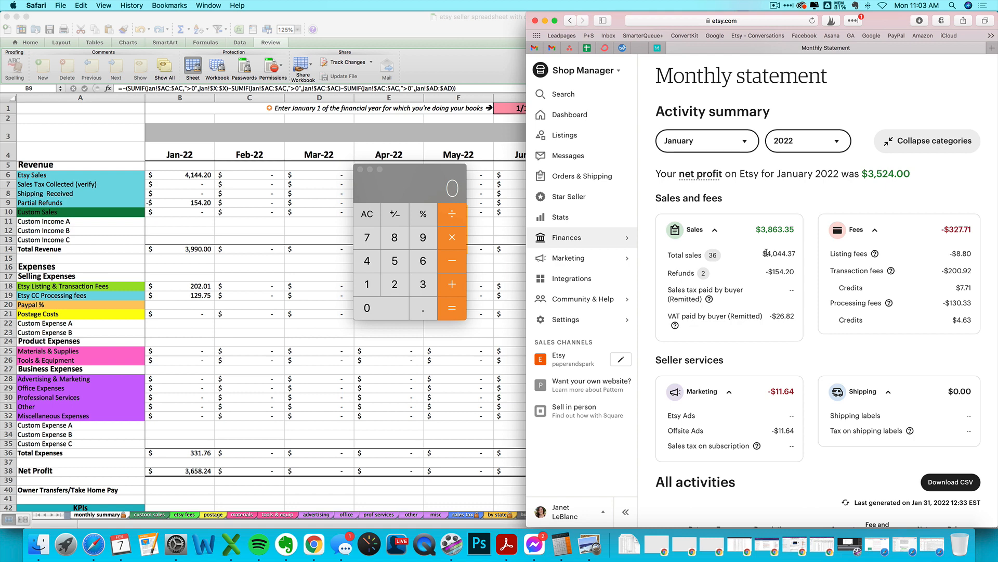
drag(767, 253, 797, 254)
click(769, 253)
drag(768, 253, 798, 254)
click(768, 255)
- Check the January Etsy Sales cell in the spreadsheet against the statement's total sales and VAT paid by buyer
click(182, 182)
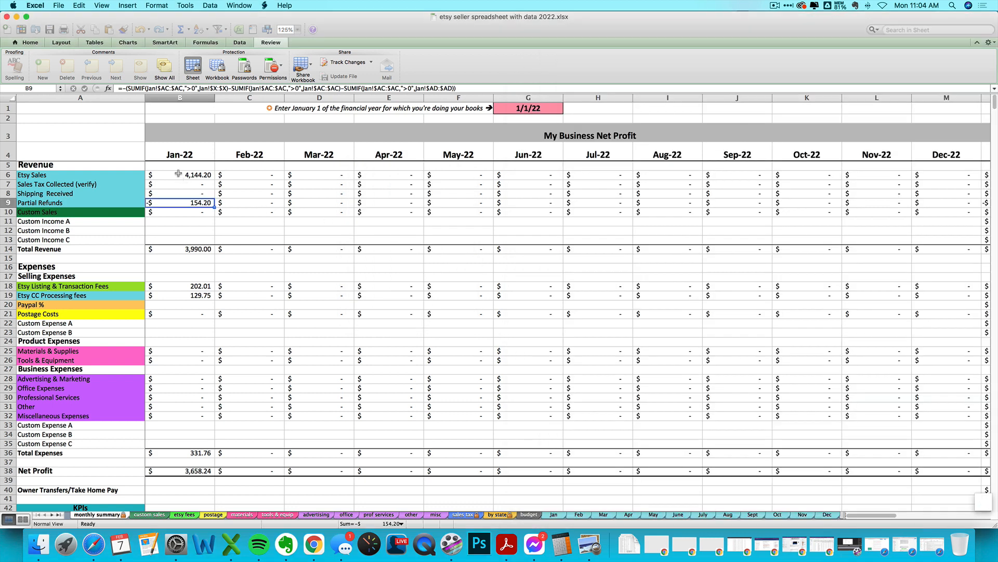
click(179, 174)
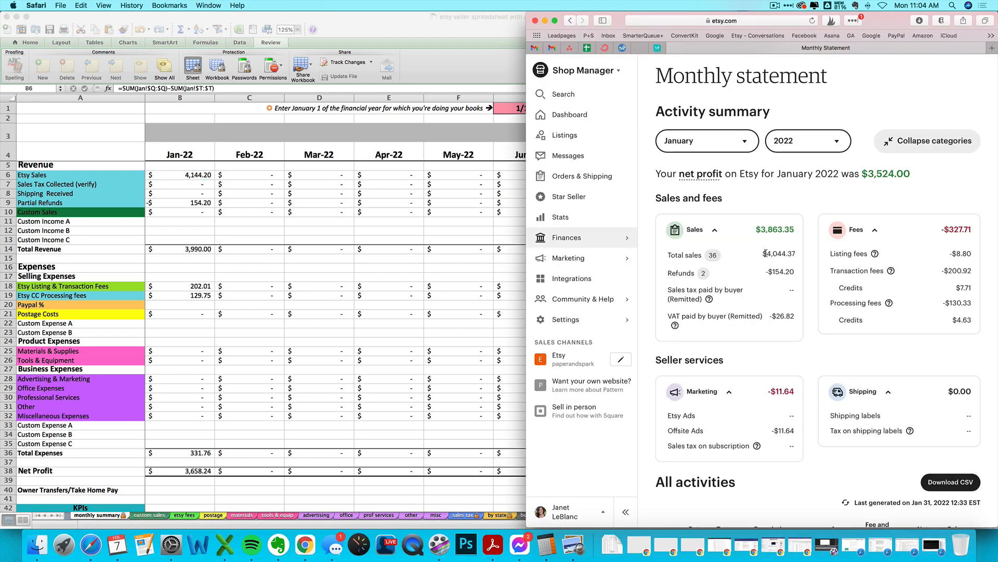
drag(766, 253, 794, 254)
click(775, 317)
drag(782, 292, 792, 301)
- Subtract the VAT paid by buyer from the total sales in Calculator, entering 4044.37 minus 26.82
click(560, 559)
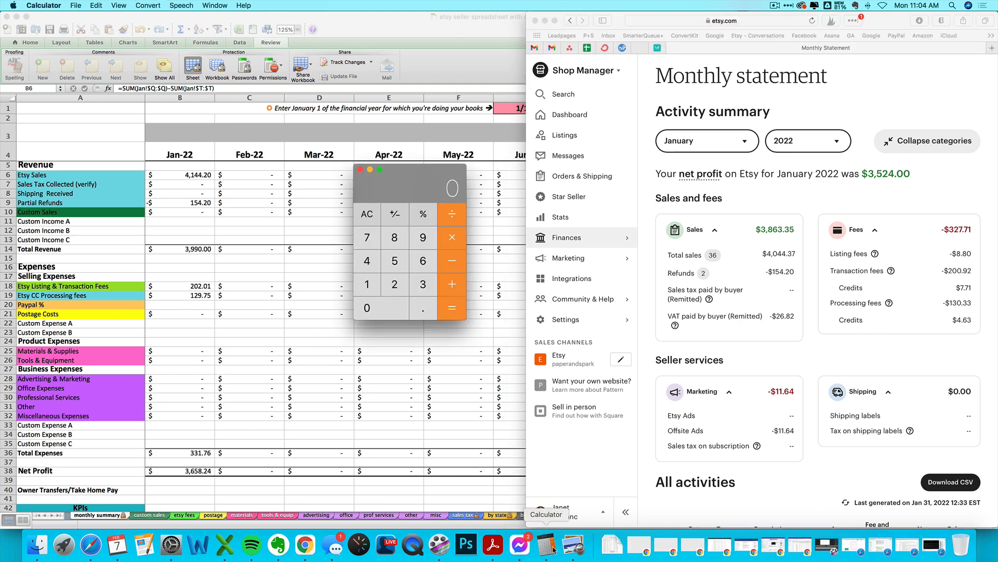
click(376, 267)
click(370, 308)
click(369, 268)
click(370, 268)
click(423, 305)
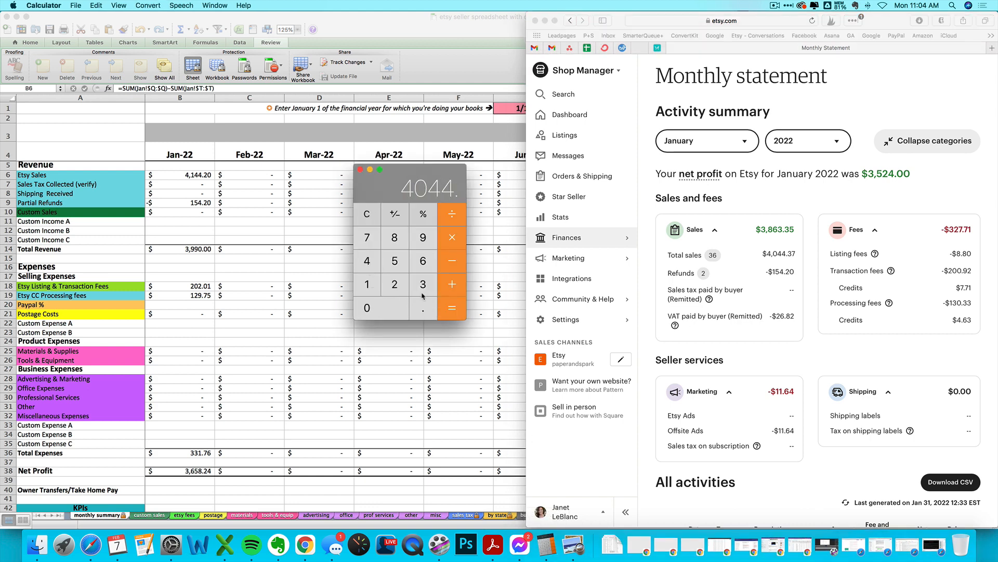
click(423, 284)
click(374, 240)
click(452, 260)
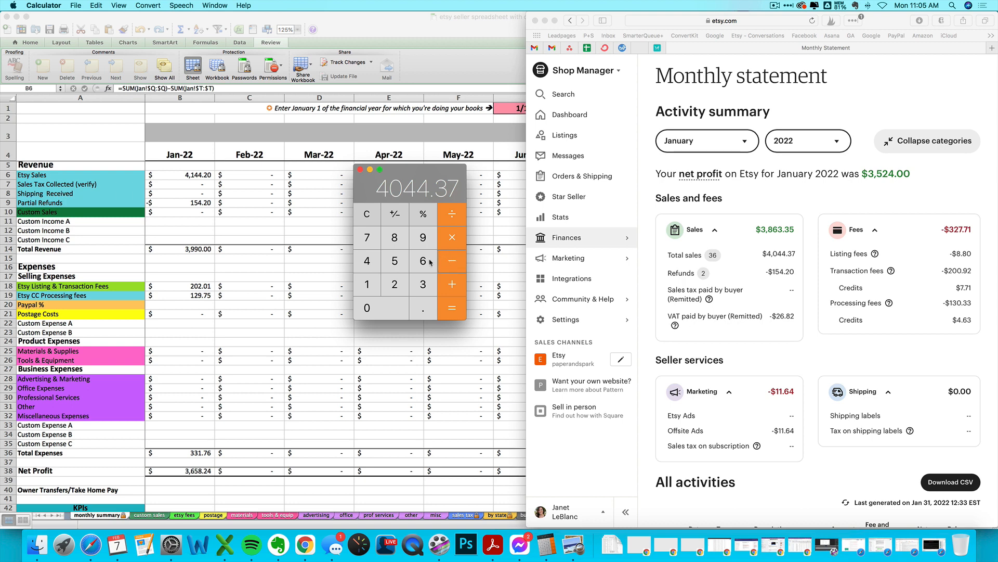
click(391, 285)
click(421, 261)
click(422, 305)
click(399, 243)
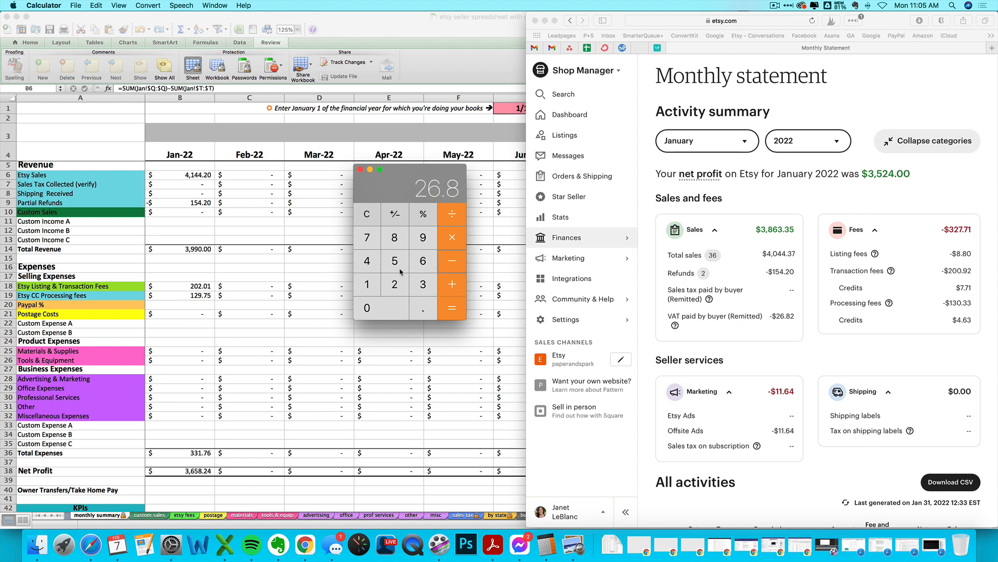
click(399, 282)
click(449, 310)
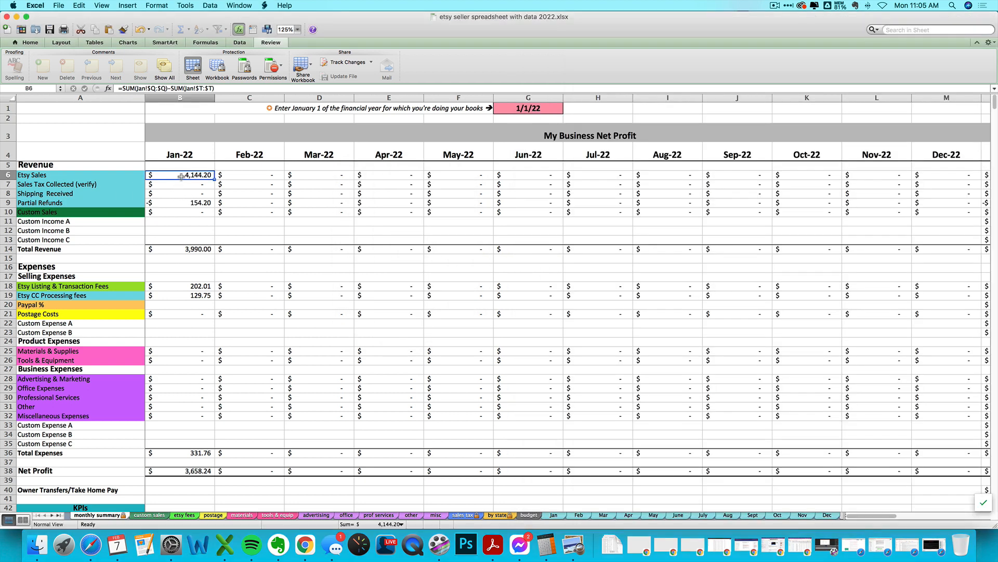
- Compare the January revenue cells and the calculator result with the Etsy statement, highlighting its total sales amount
click(187, 194)
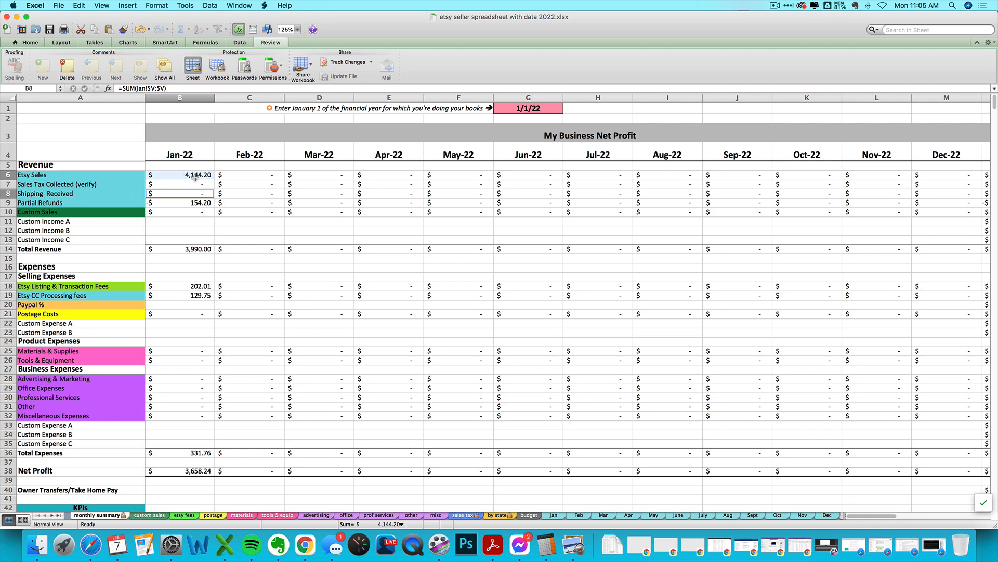
click(547, 544)
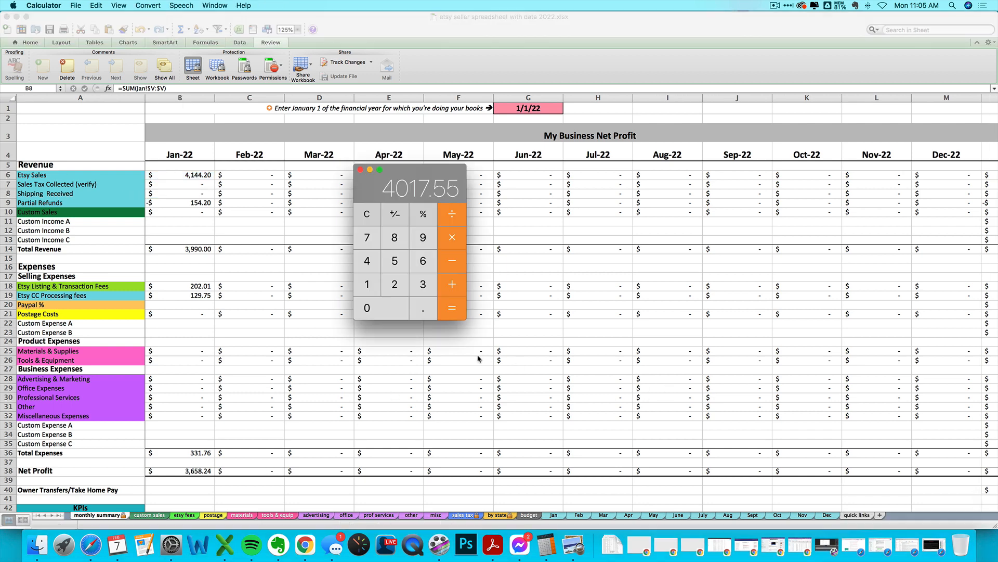
key(super+Tab)
key(super+Tab)
key(super+Tab)
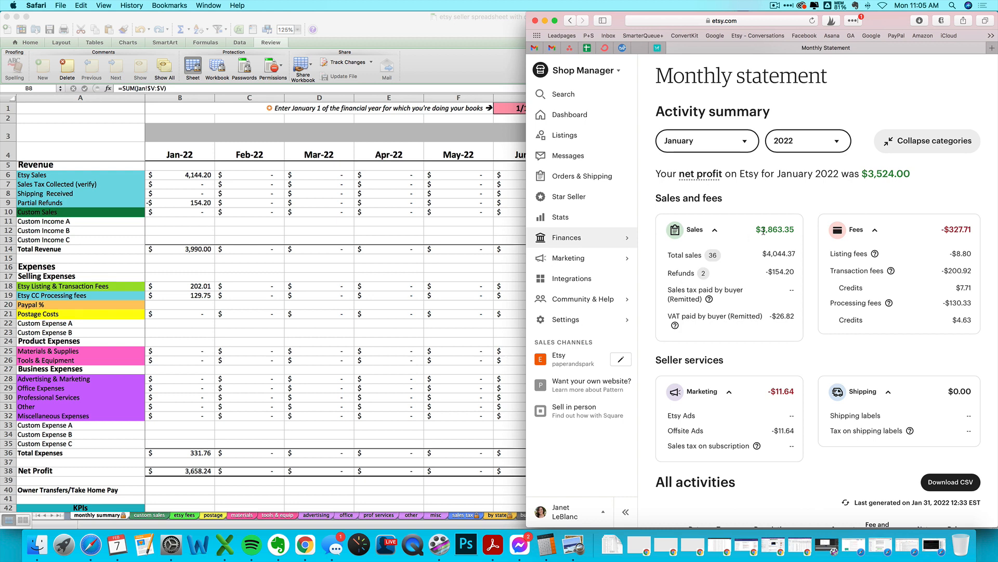
drag(766, 253, 797, 254)
click(794, 253)
drag(768, 253, 794, 253)
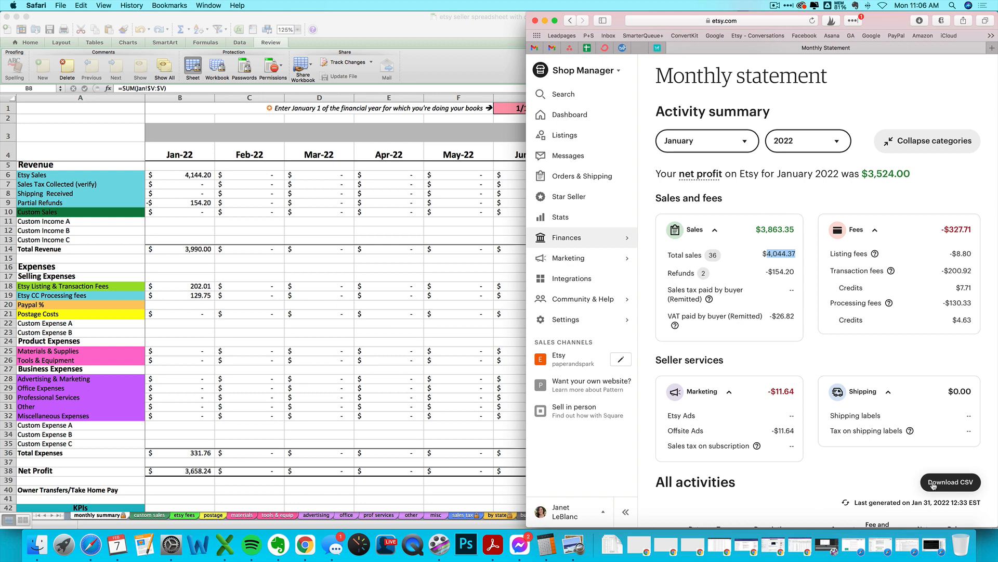
- Download the January 2022 statement CSV from Etsy as a linked file and open it in Excel
click(933, 483)
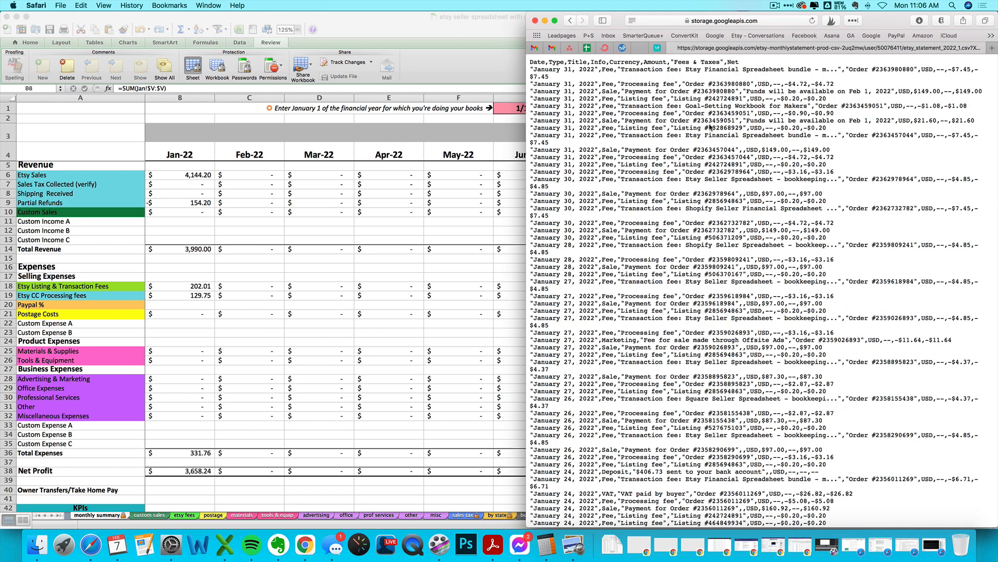
click(571, 20)
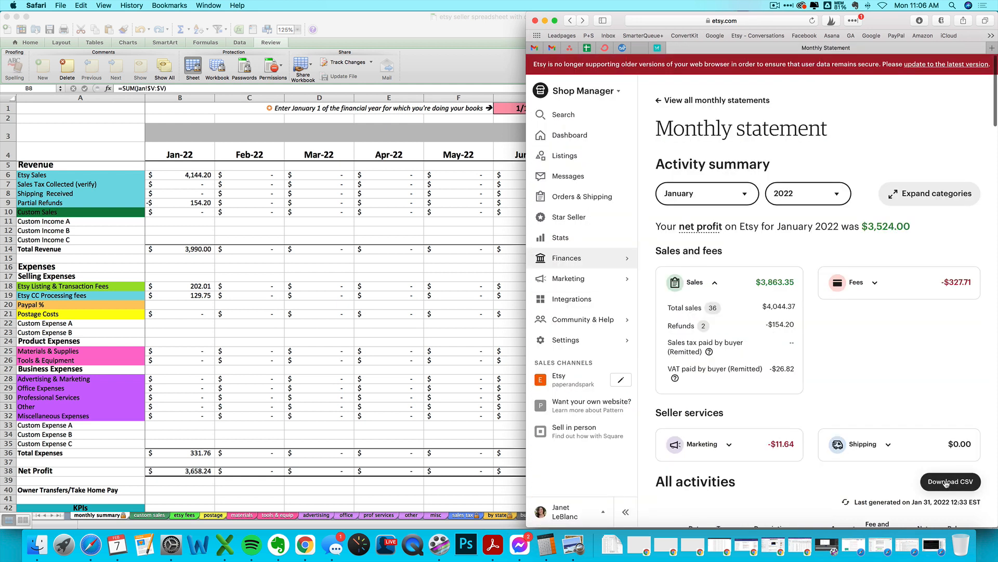
right_click(946, 483)
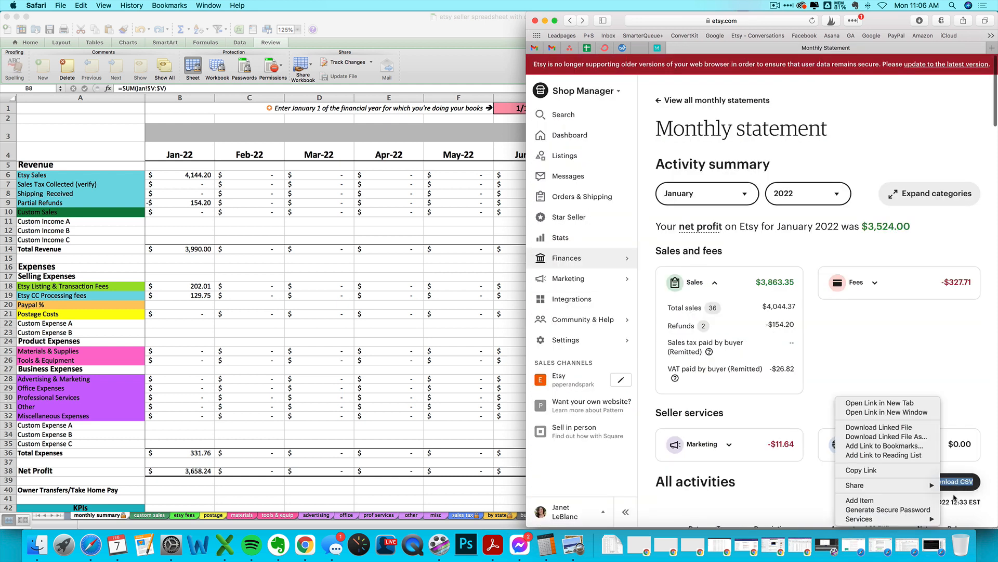
click(909, 429)
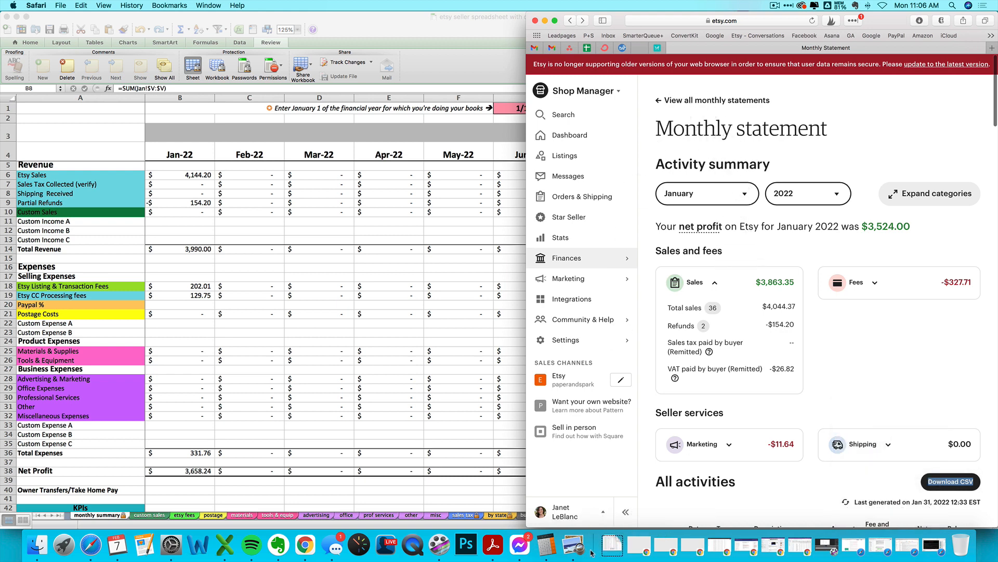
click(613, 544)
click(604, 512)
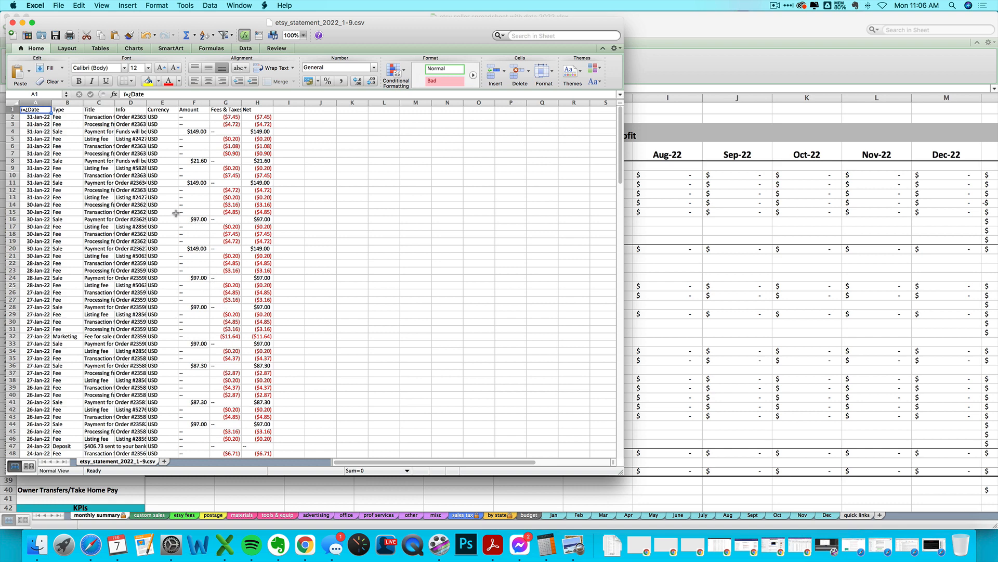
- Look through the statement CSV rows and select the whole Amount column to see its sum
scroll(172, 212, down, 20)
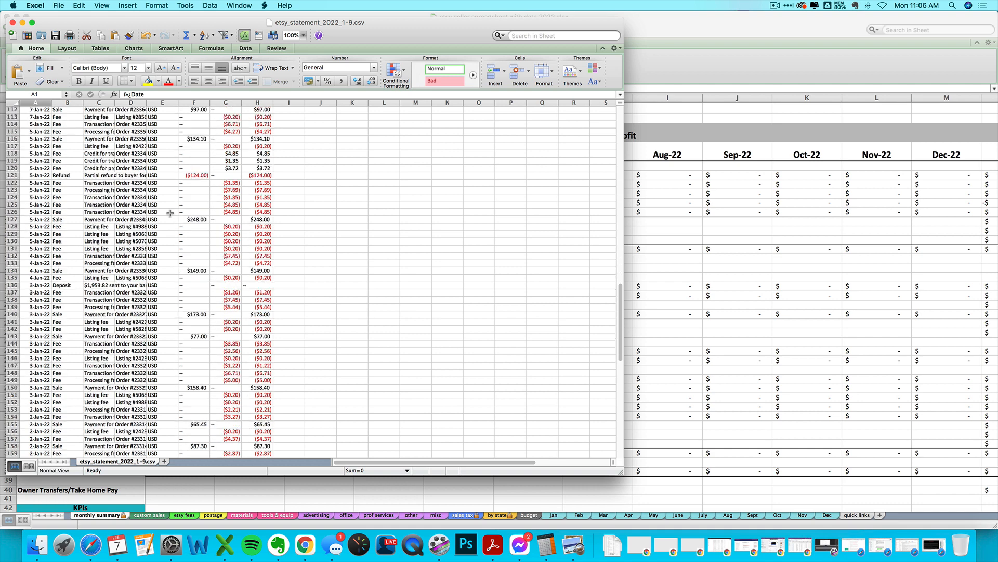
scroll(579, 316, up, 20)
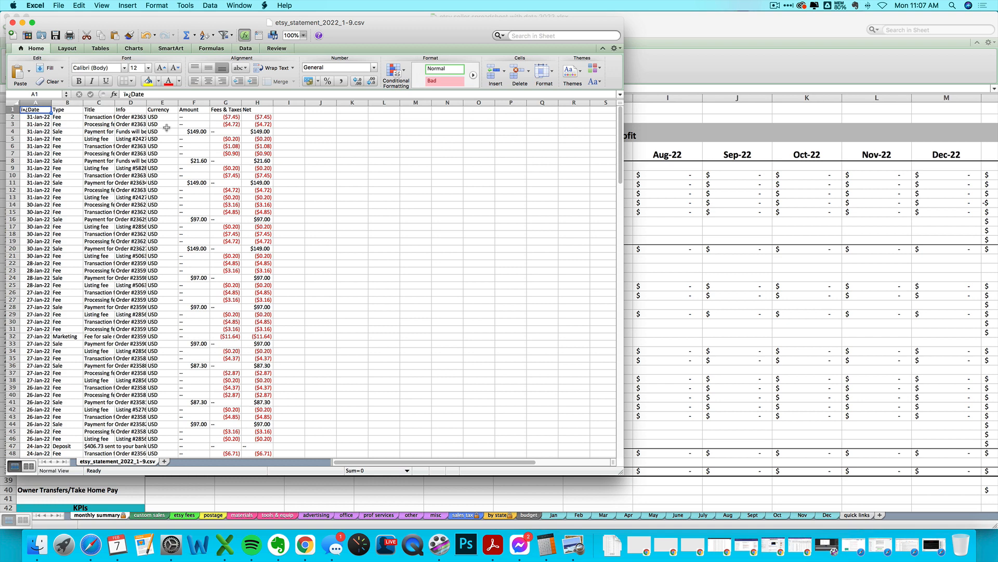
click(189, 103)
click(231, 154)
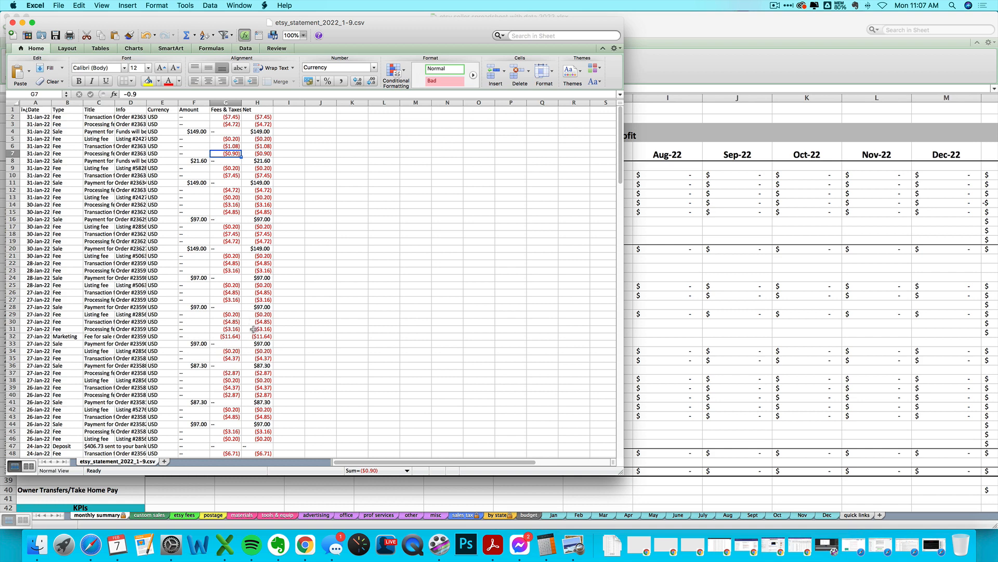
click(244, 138)
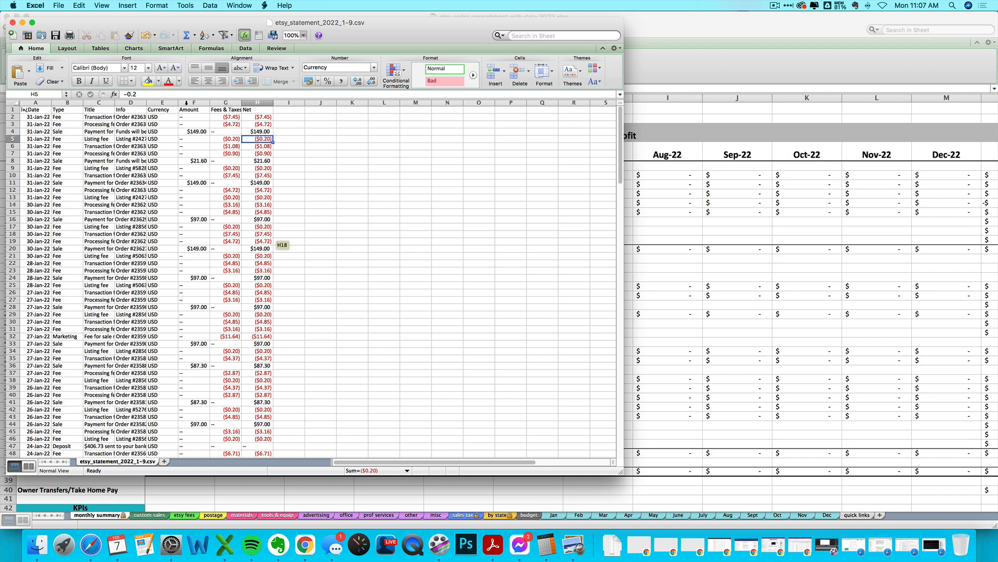
click(186, 103)
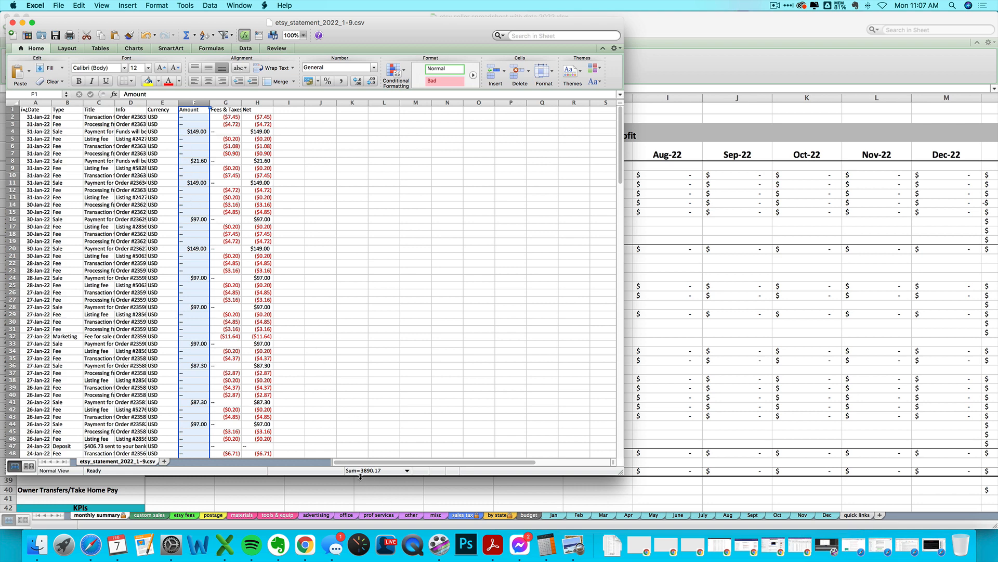
- Set the status bar calculation for the selected column to None and back to Sum
click(397, 474)
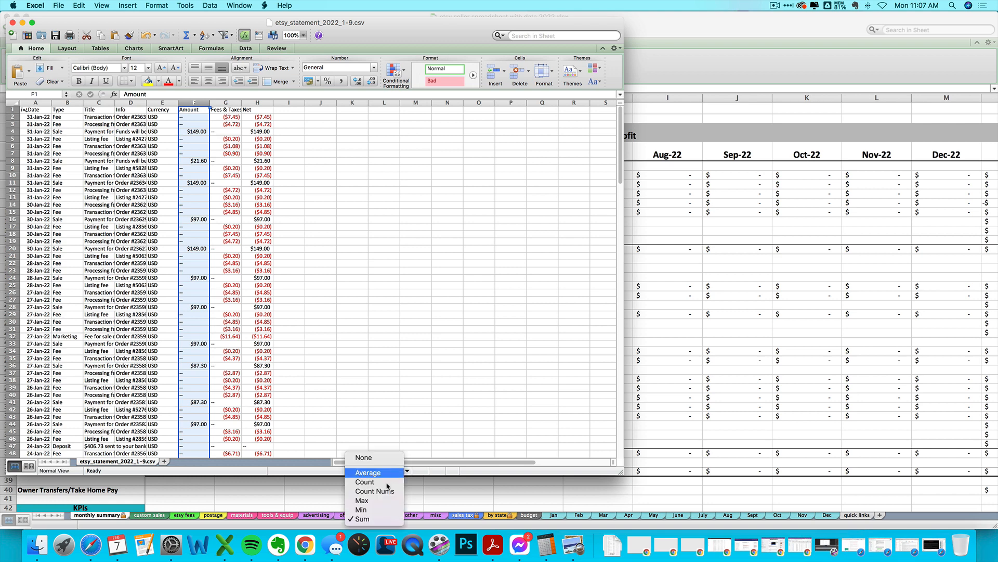
click(361, 457)
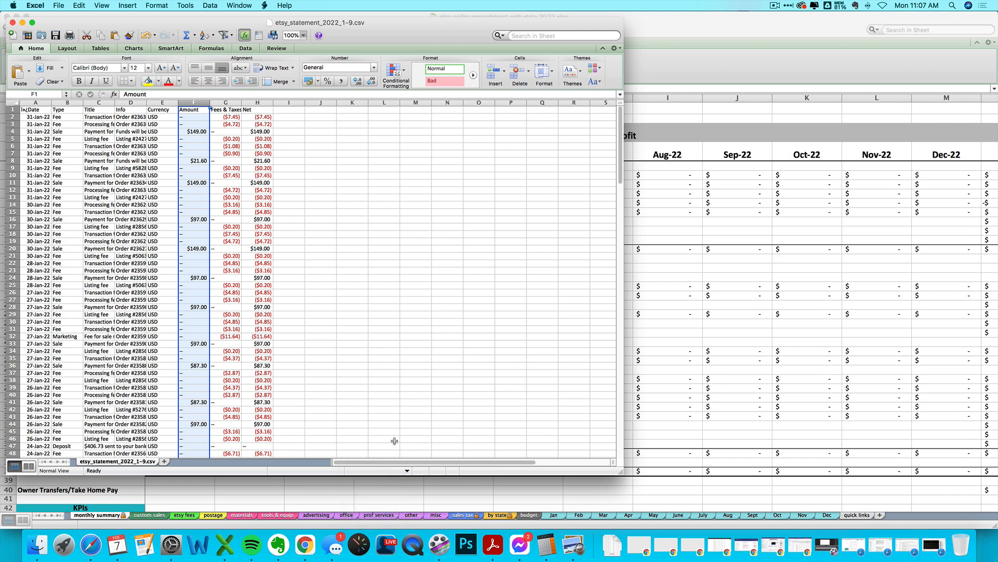
click(389, 470)
click(364, 518)
- Try to format the Amount, Fees & Taxes and Net columns as Currency with two decimals and no symbol, and undo it
click(184, 117)
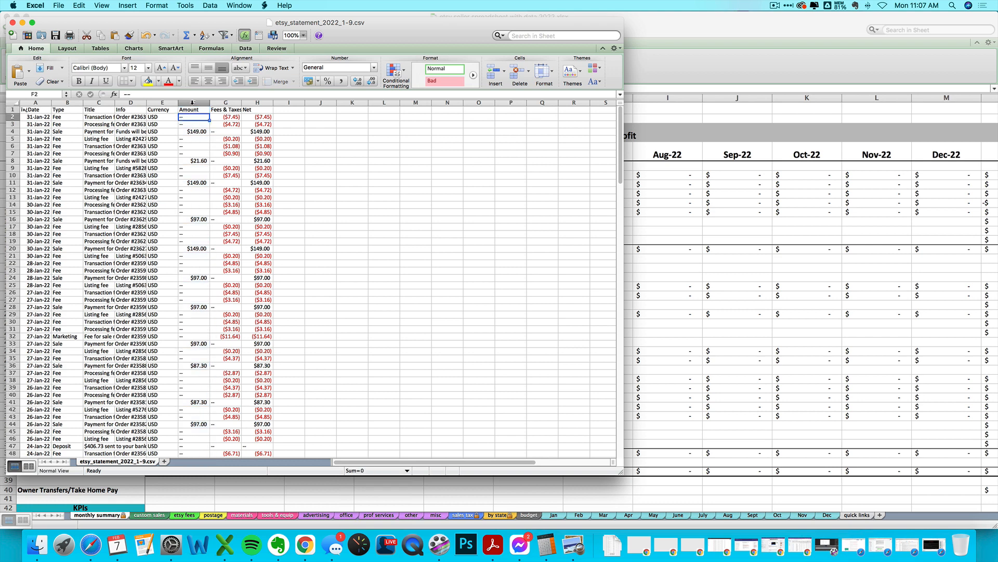
drag(193, 102, 257, 102)
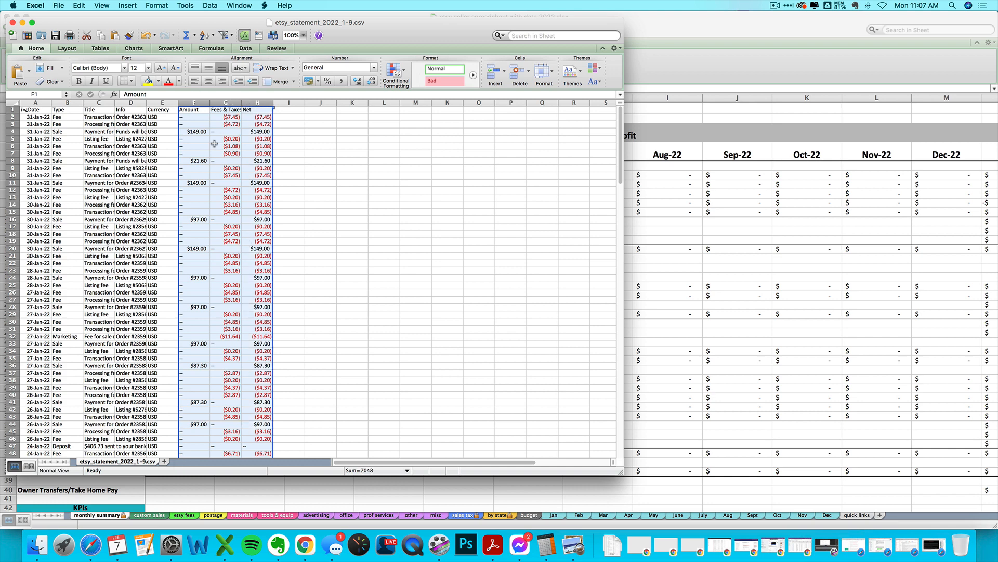
right_click(222, 169)
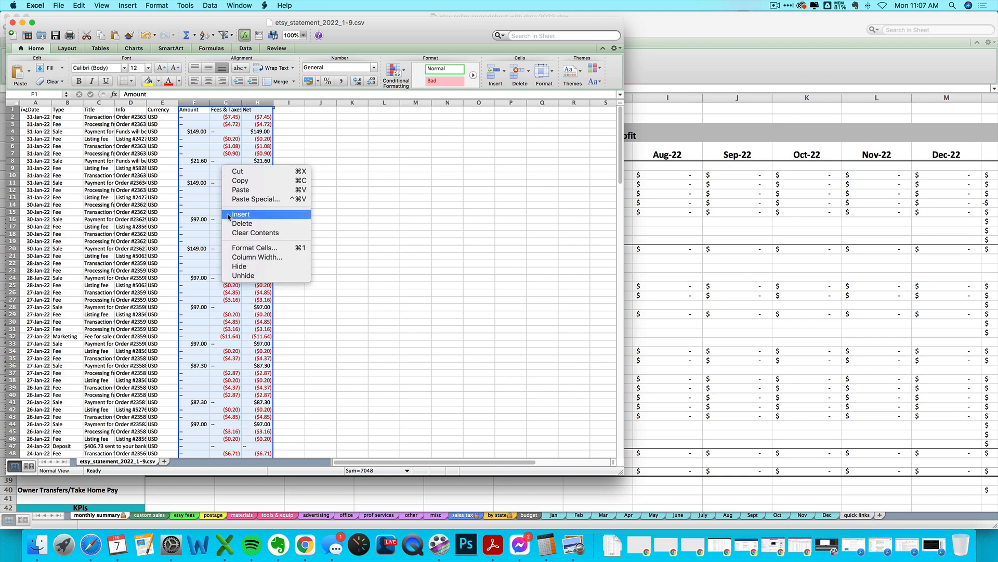
click(244, 249)
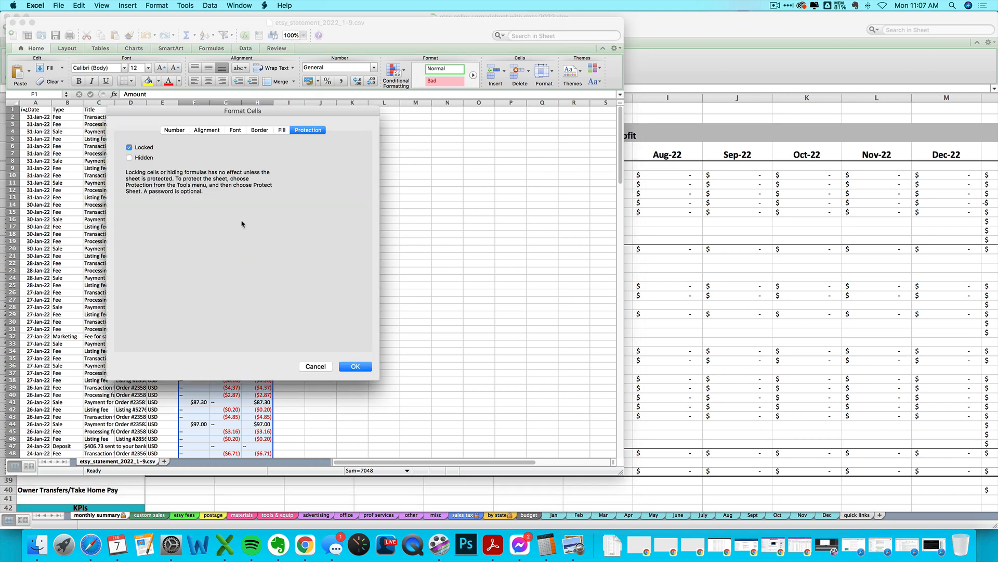
click(166, 131)
click(141, 172)
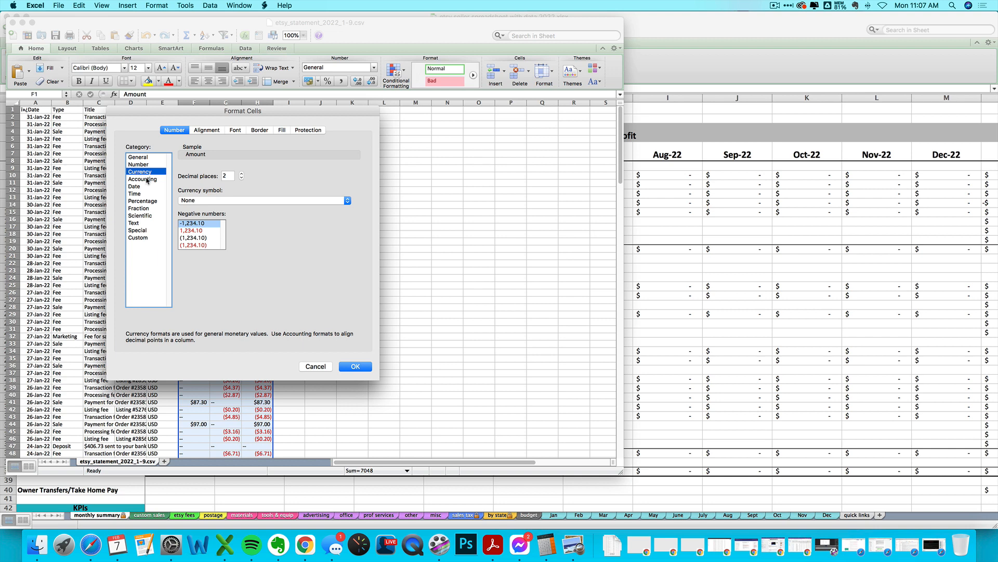
click(345, 368)
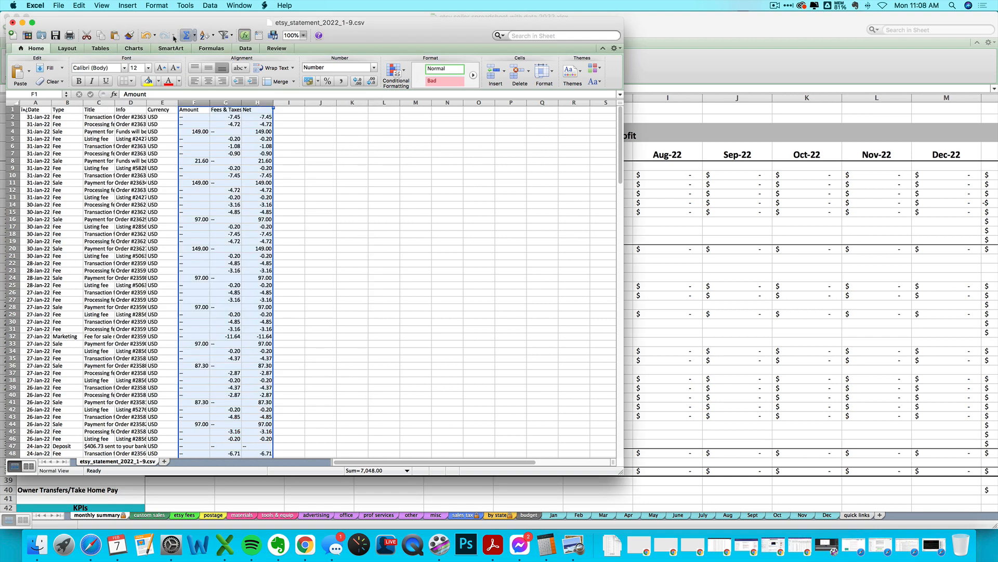
click(147, 34)
click(214, 176)
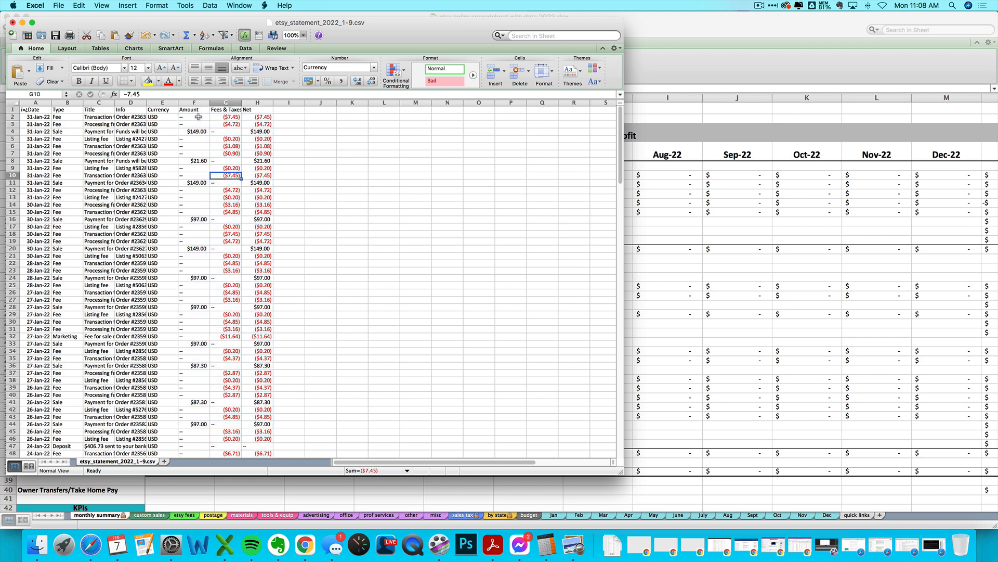
- Try the Currency number format from the format list on the Amount, Fees & Taxes and Net columns, and undo it
drag(193, 102, 257, 103)
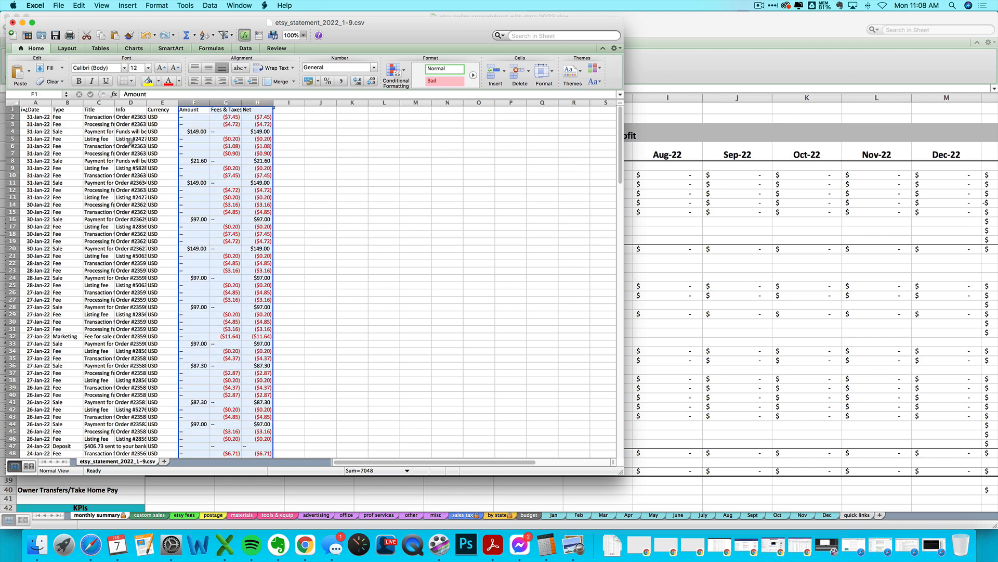
click(373, 67)
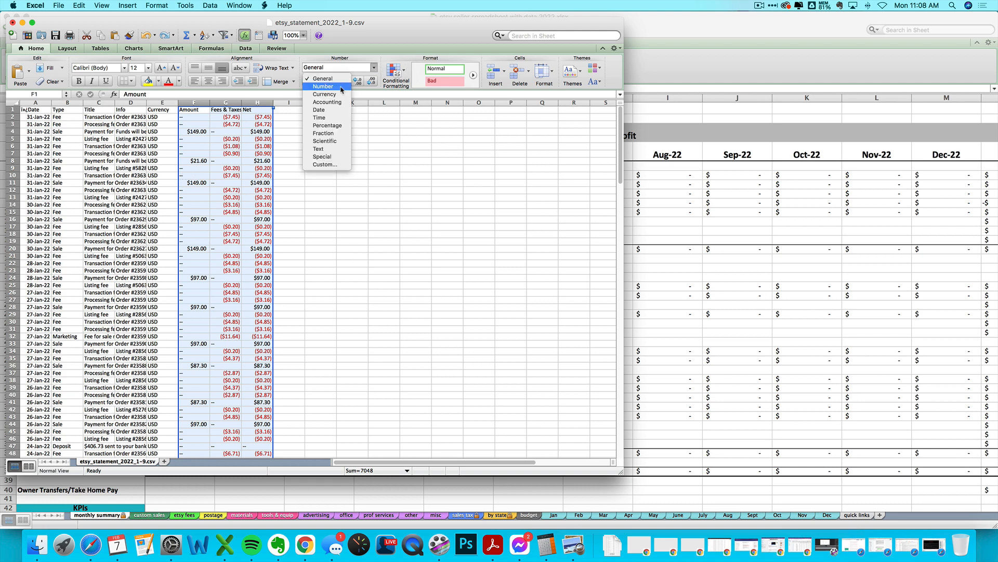
click(323, 92)
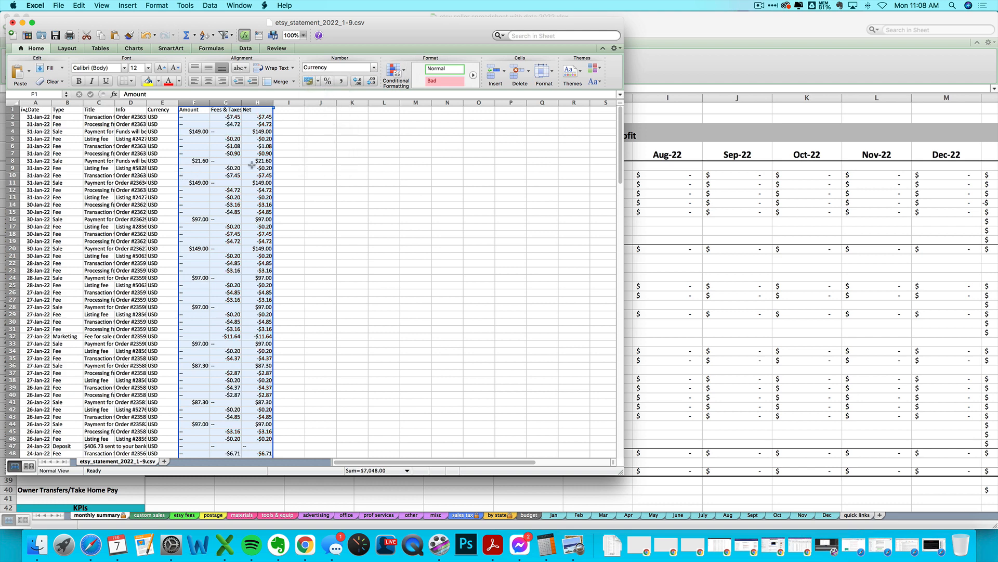
key(super+z)
click(196, 204)
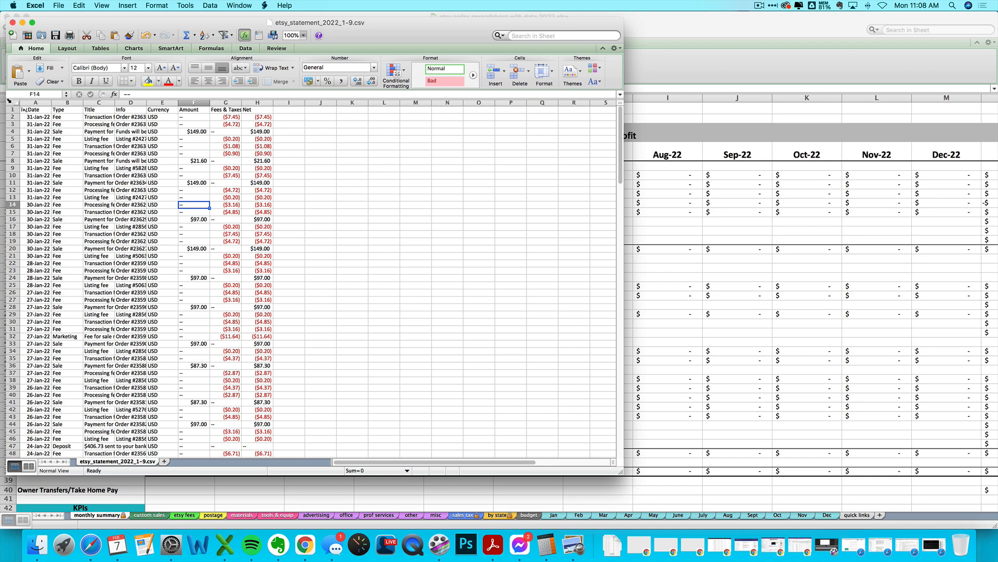
- Add filters to the whole statement sheet and filter the Type column to show only Sale rows
click(9, 101)
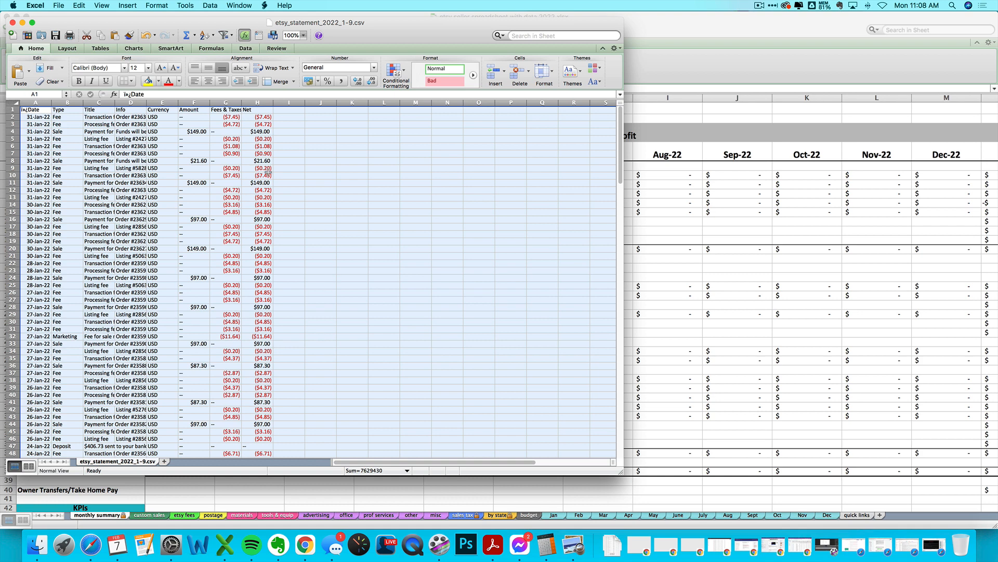
click(222, 37)
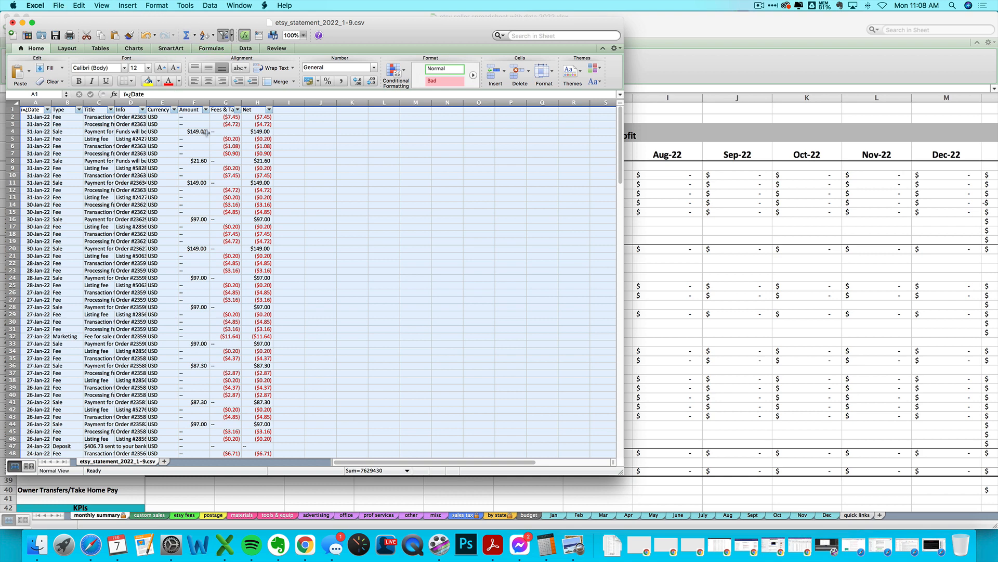
click(151, 146)
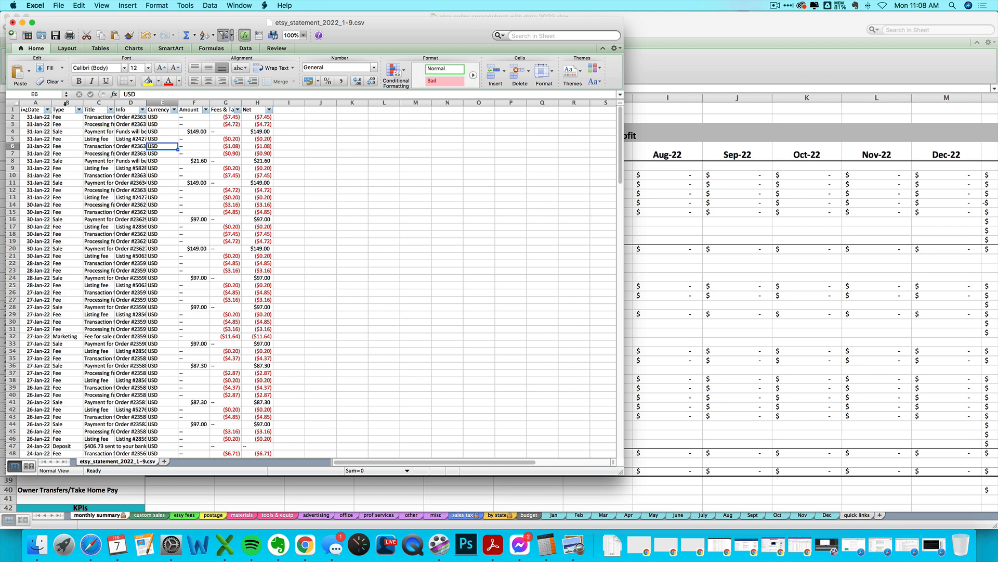
click(79, 110)
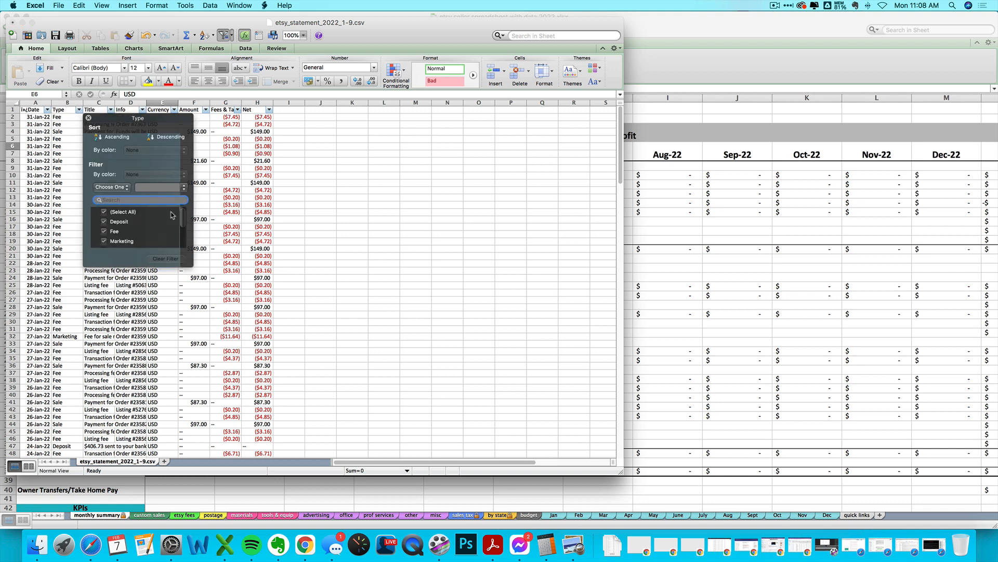
click(105, 212)
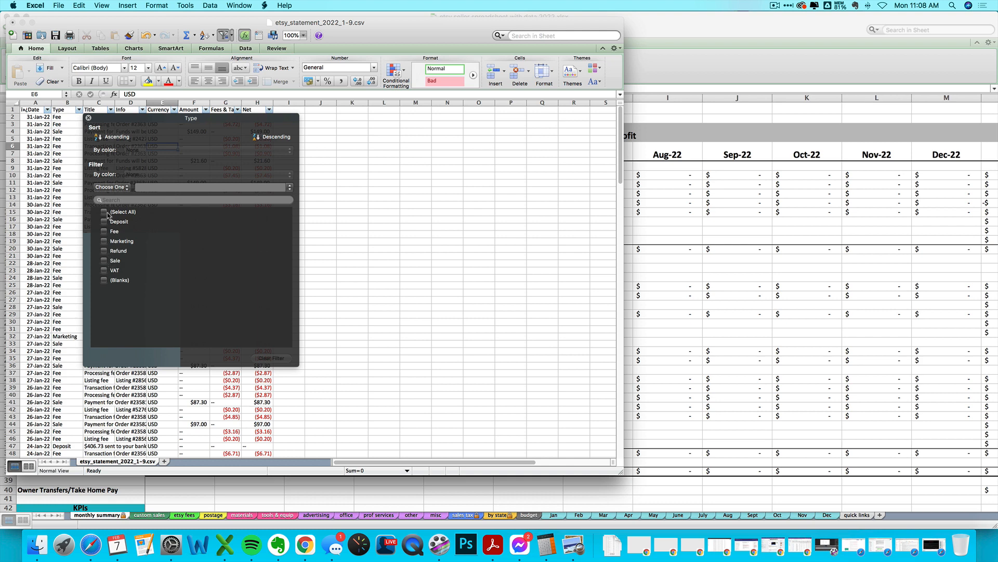
click(106, 262)
click(388, 225)
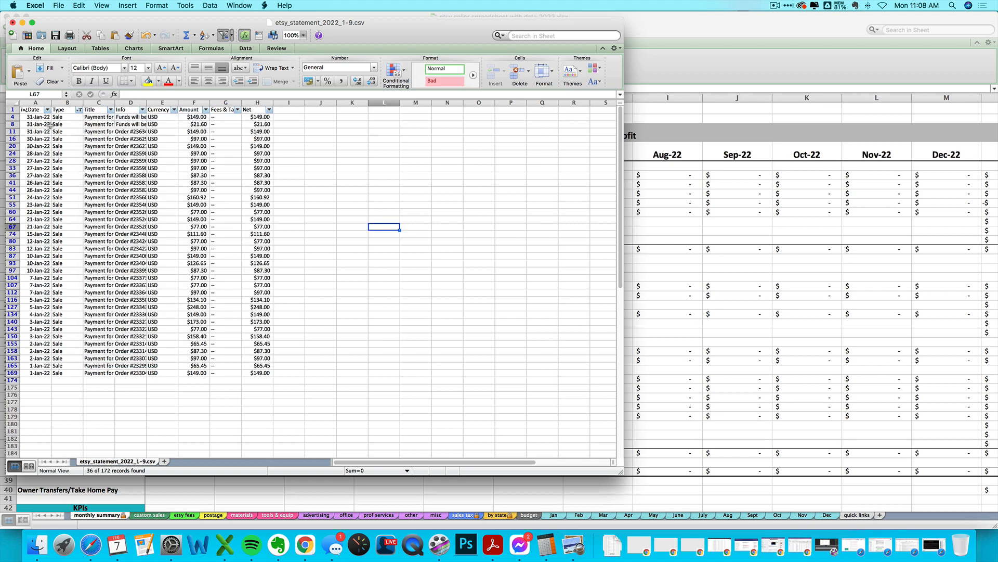
- Check the sum of the filtered Amount column against the total sales on the Etsy monthly statement
click(187, 103)
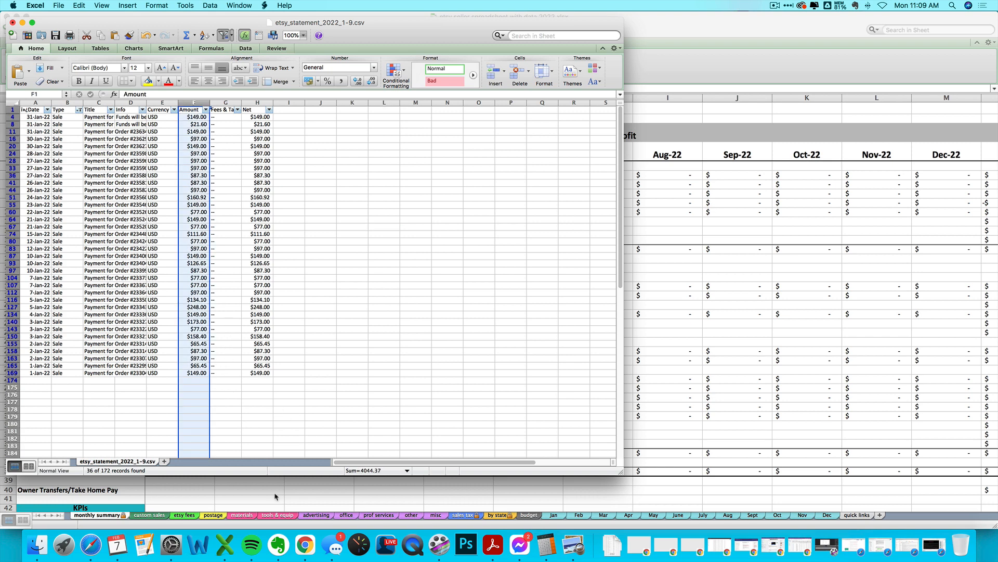
click(91, 544)
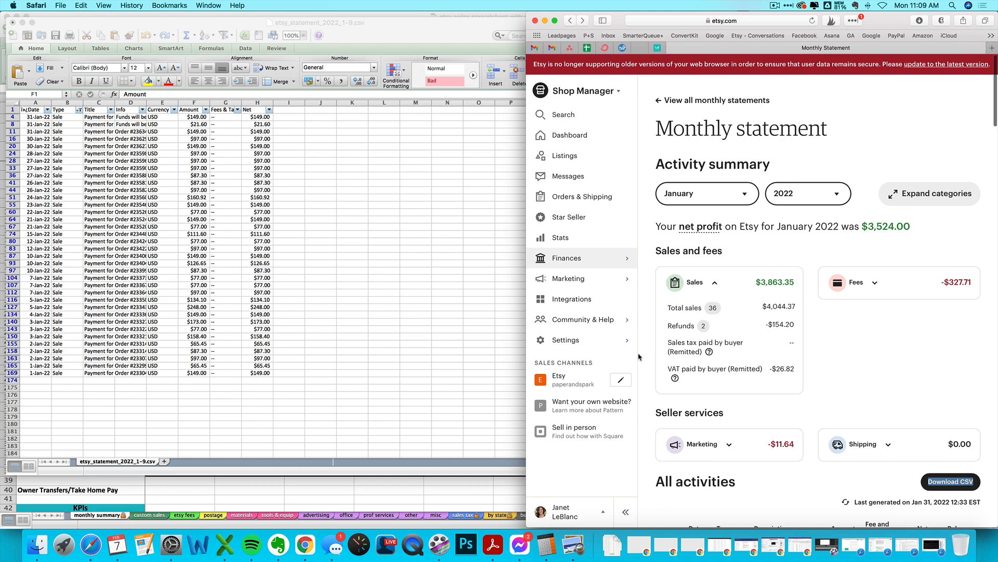
click(351, 358)
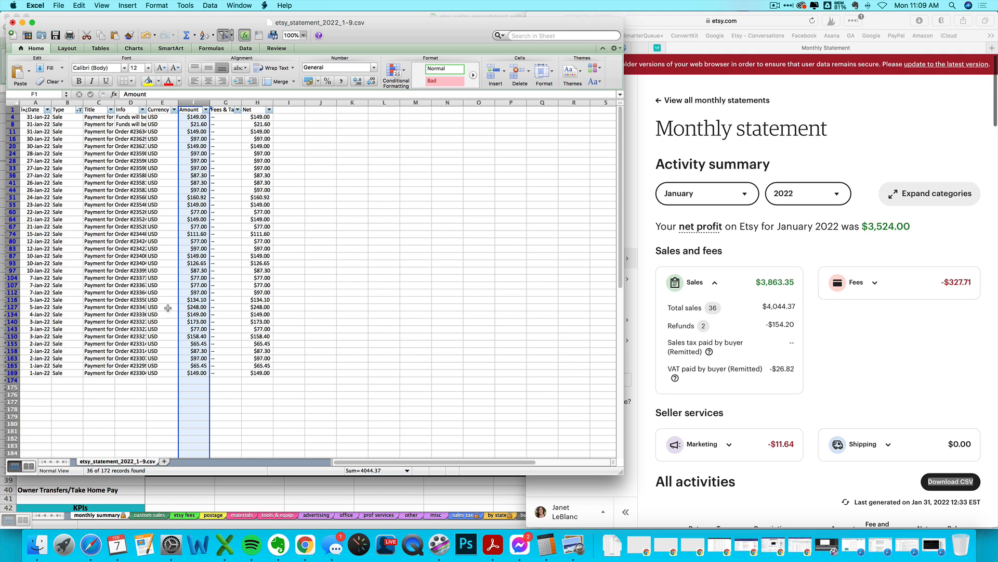
click(147, 313)
- Check the January Etsy Sales cell in the bookkeeping workbook's monthly summary against the statement's sales
click(211, 489)
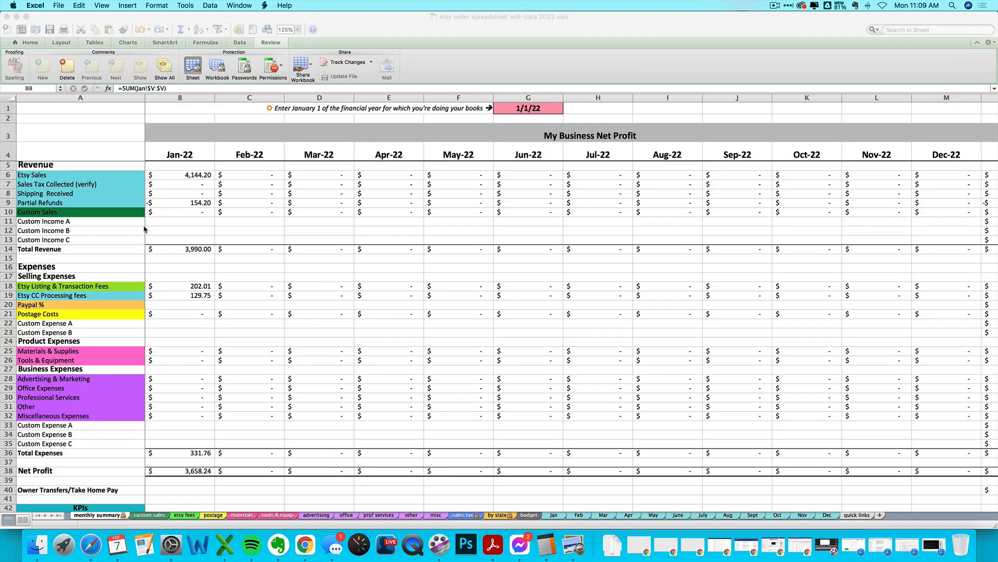
click(181, 177)
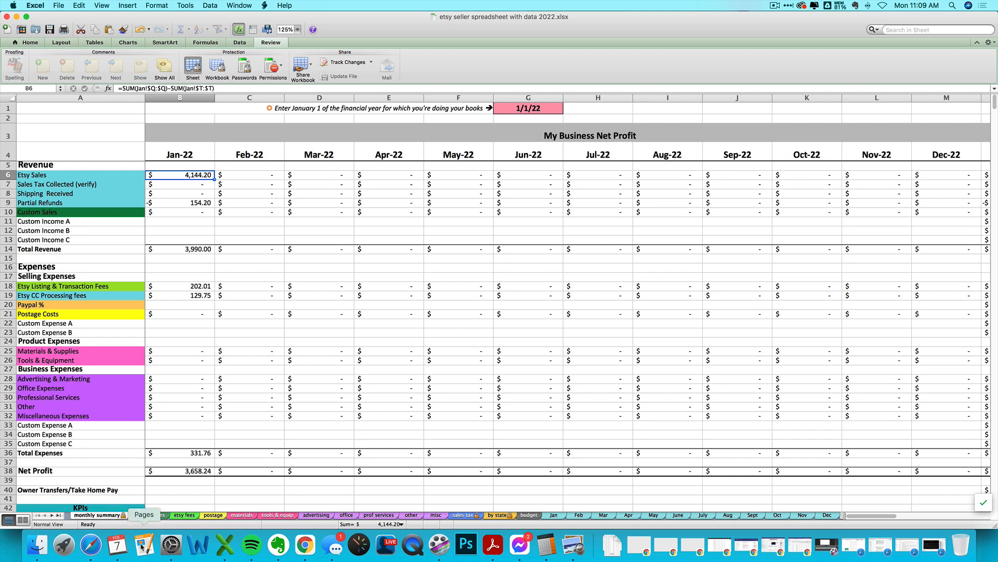
click(229, 555)
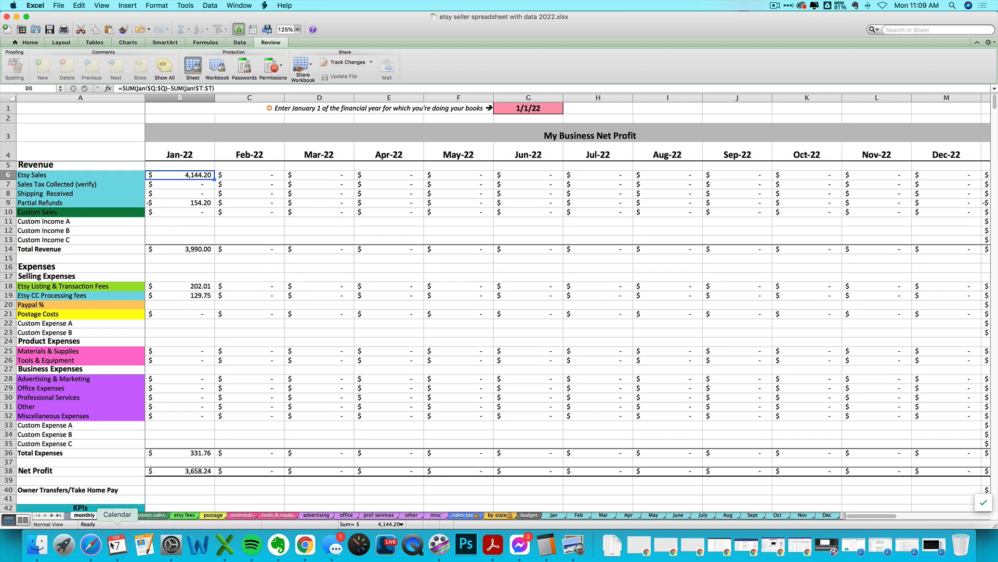
click(91, 546)
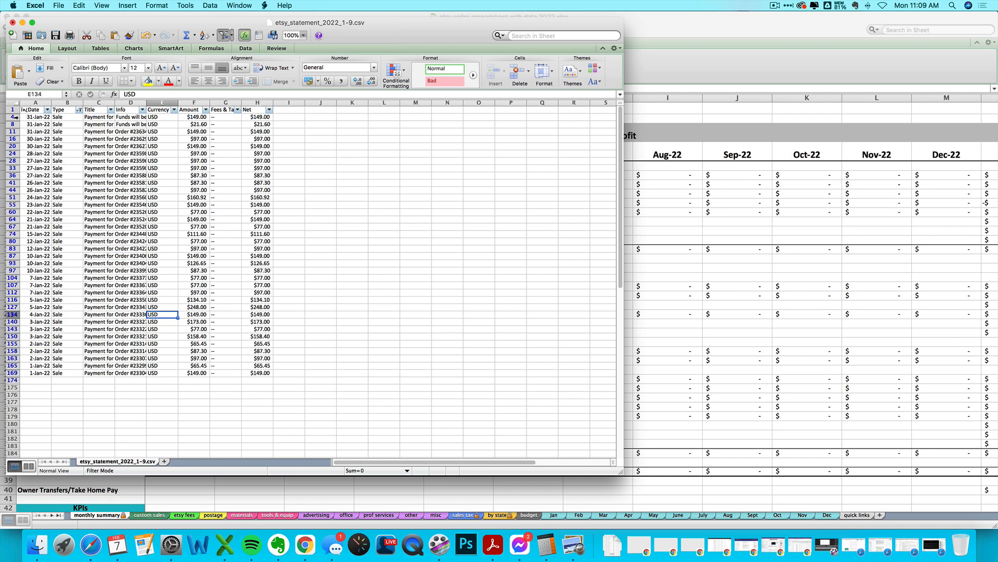
- Switch the status bar calculation to Count and count the filtered sale amounts without the header
click(195, 102)
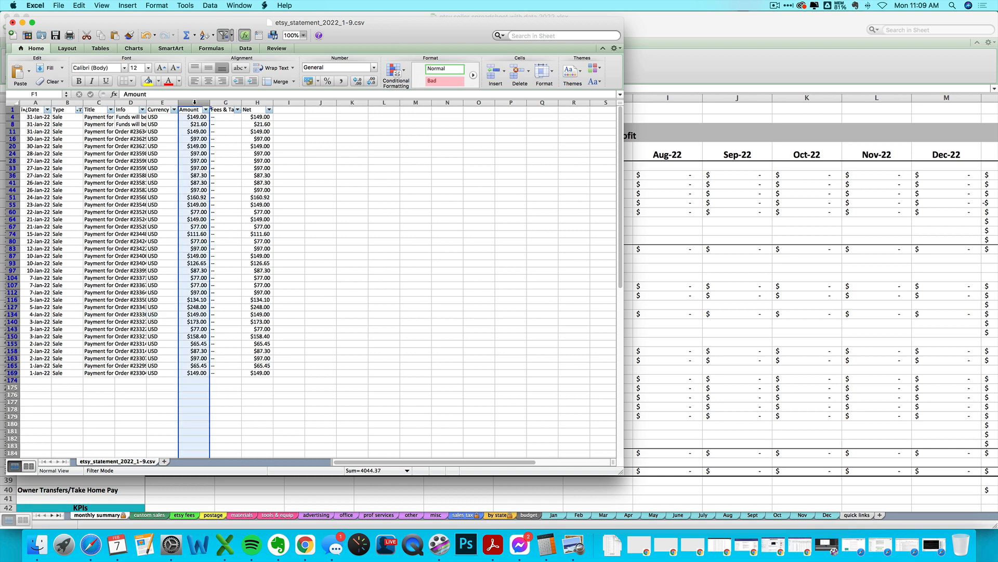
click(373, 472)
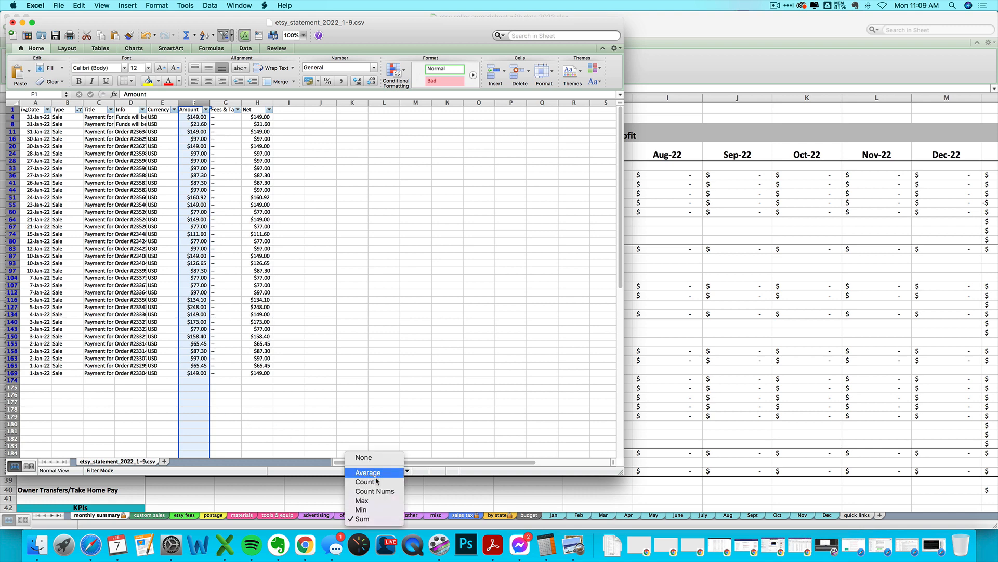
click(375, 482)
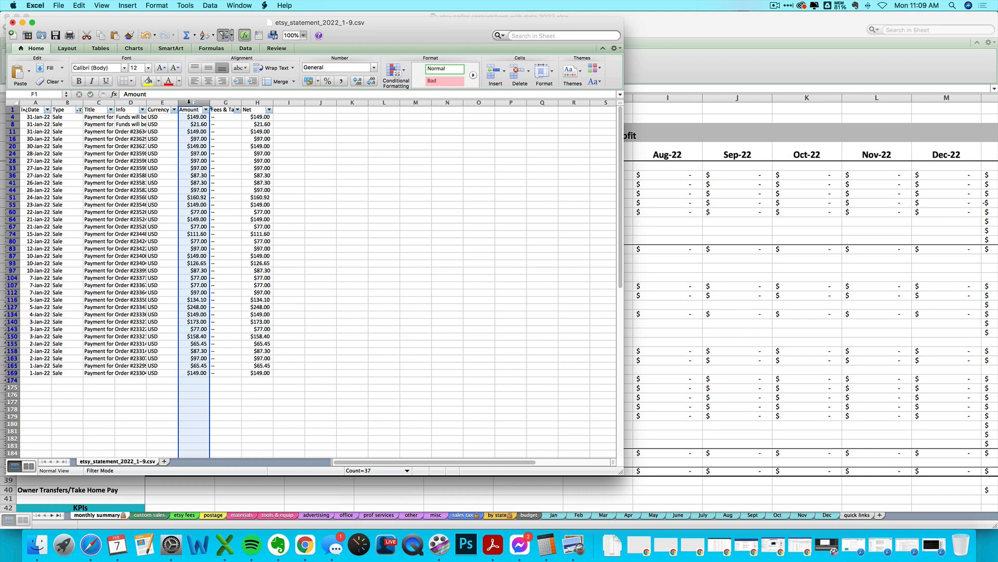
drag(182, 116, 200, 372)
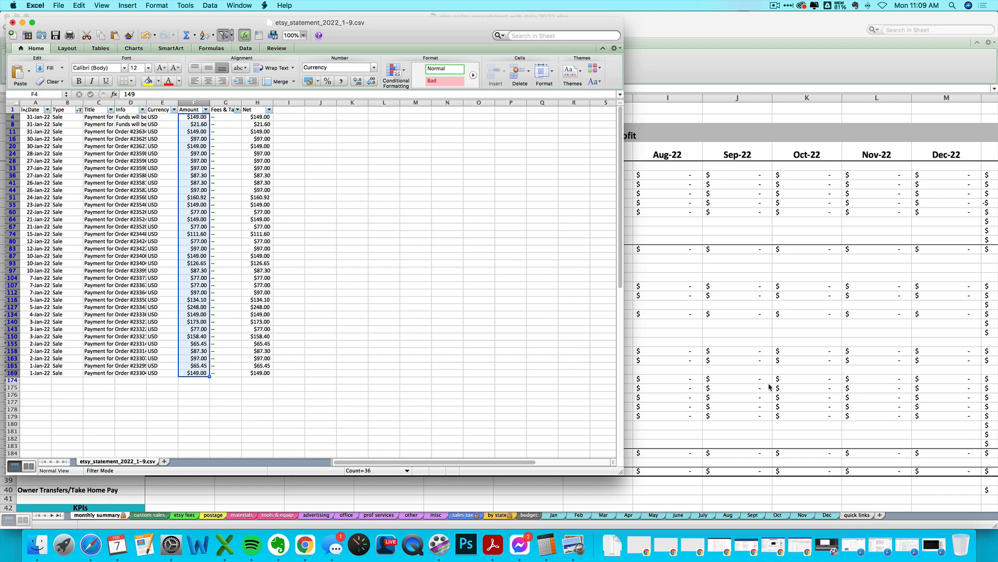
- Open the bookkeeping workbook's Jan sheet and count its orders by selecting all Sale Date entries
click(743, 396)
click(553, 515)
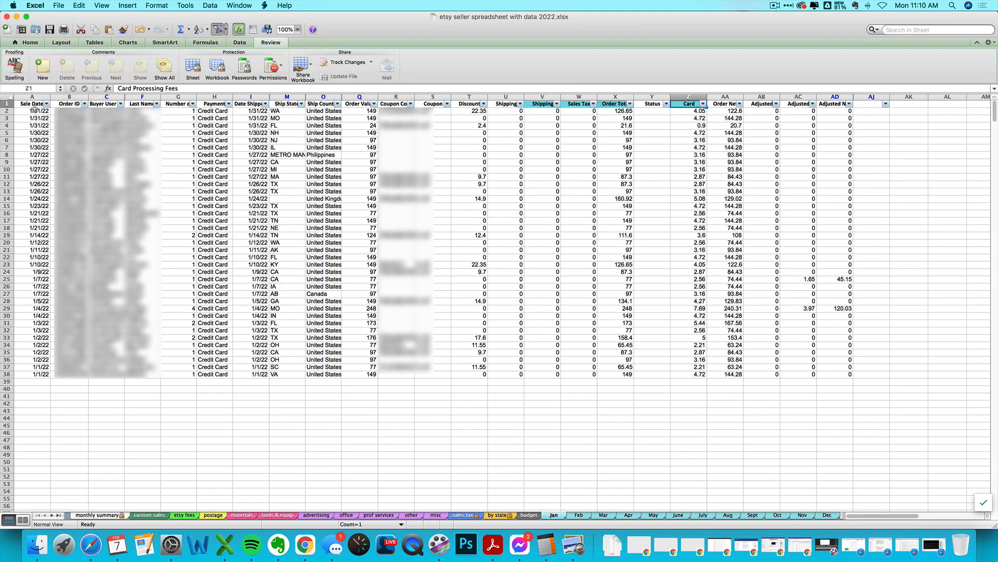
drag(36, 111, 35, 374)
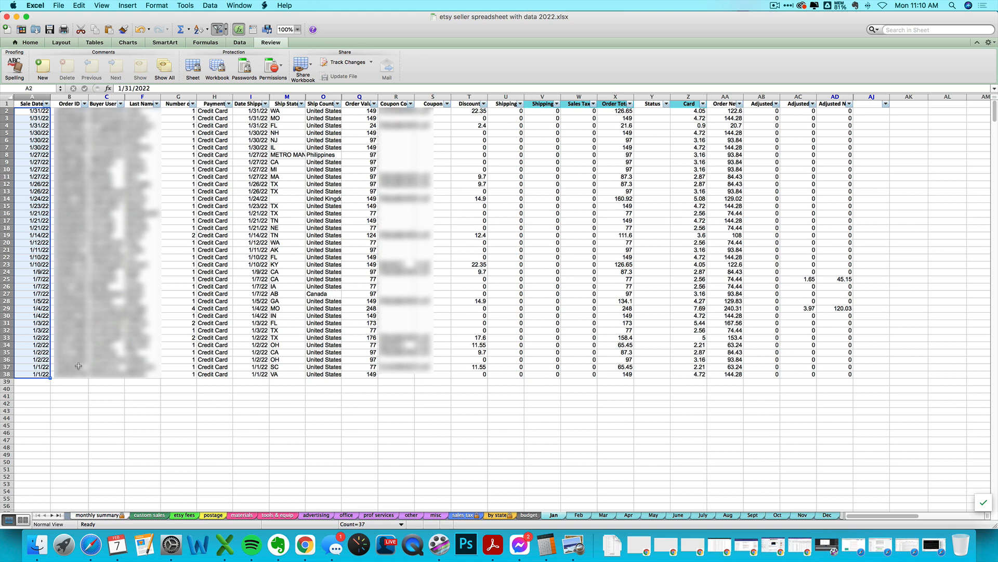
click(43, 373)
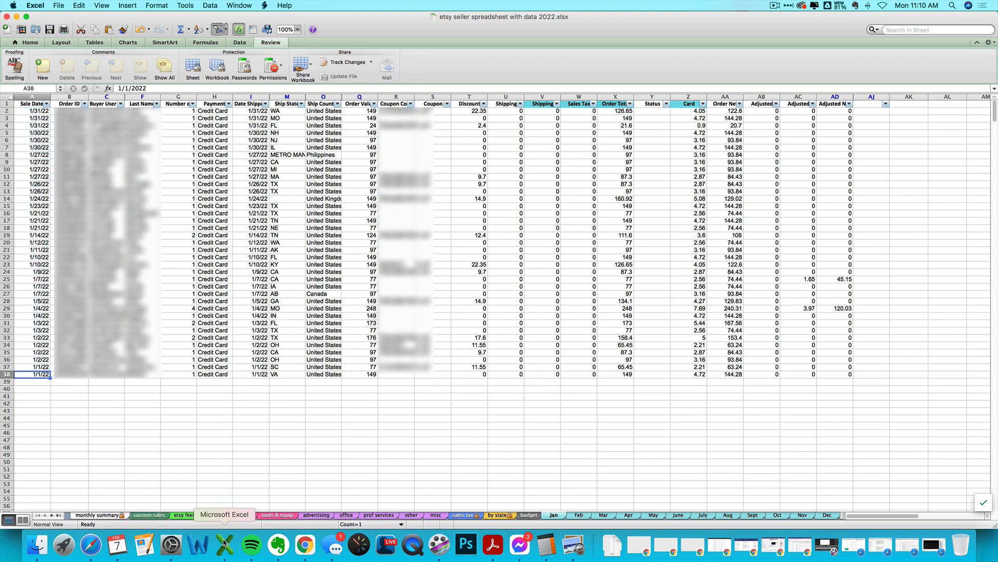
- Narrow the bookkeeping window to fit beside the statement and fill the first order's row (row 2) with yellow
drag(995, 263, 565, 251)
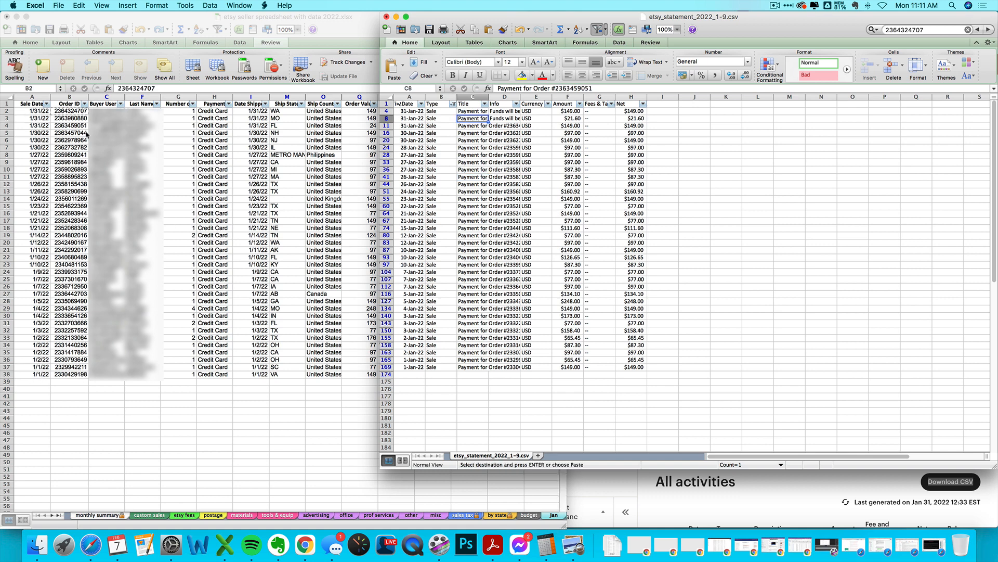
click(82, 129)
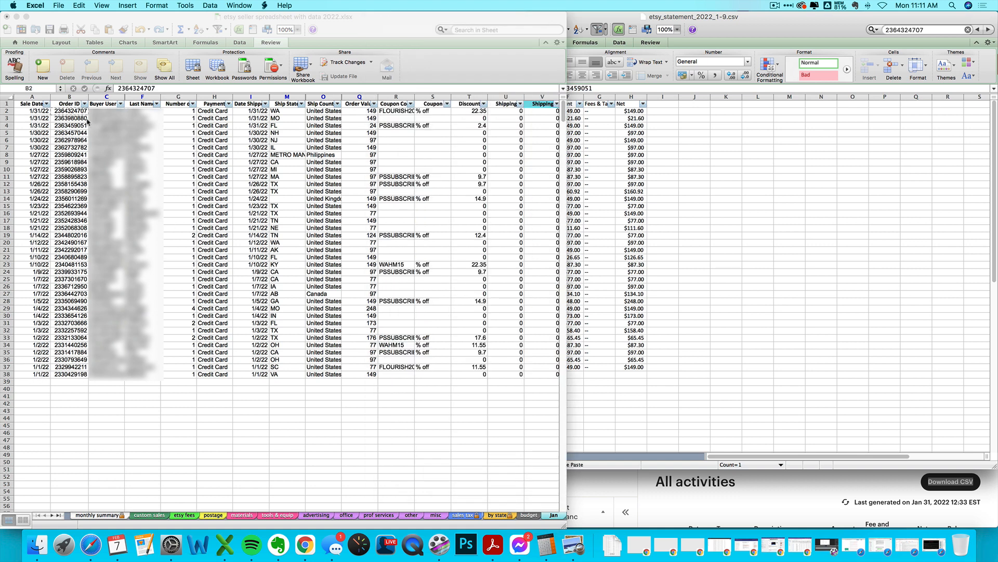
click(6, 110)
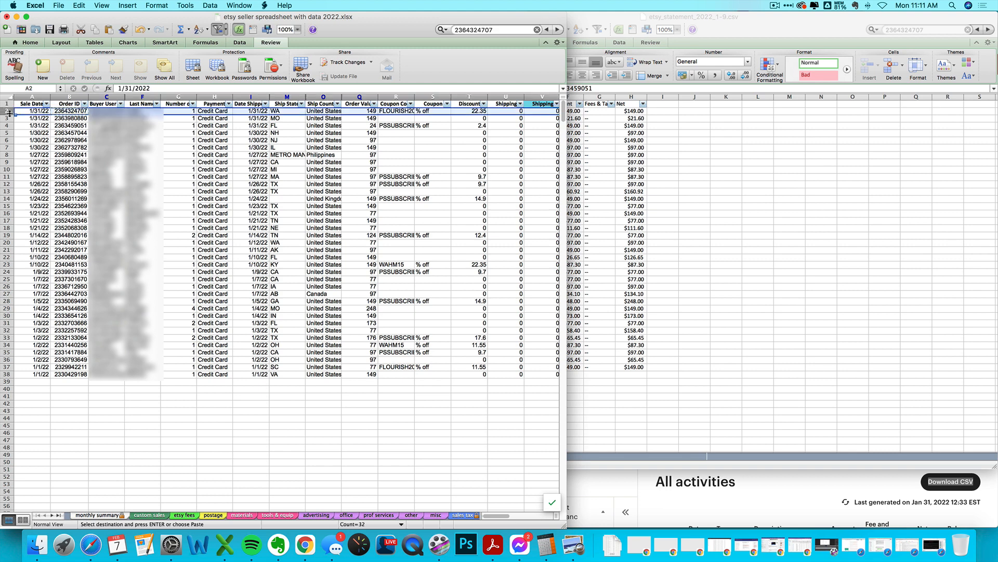
click(30, 42)
click(141, 75)
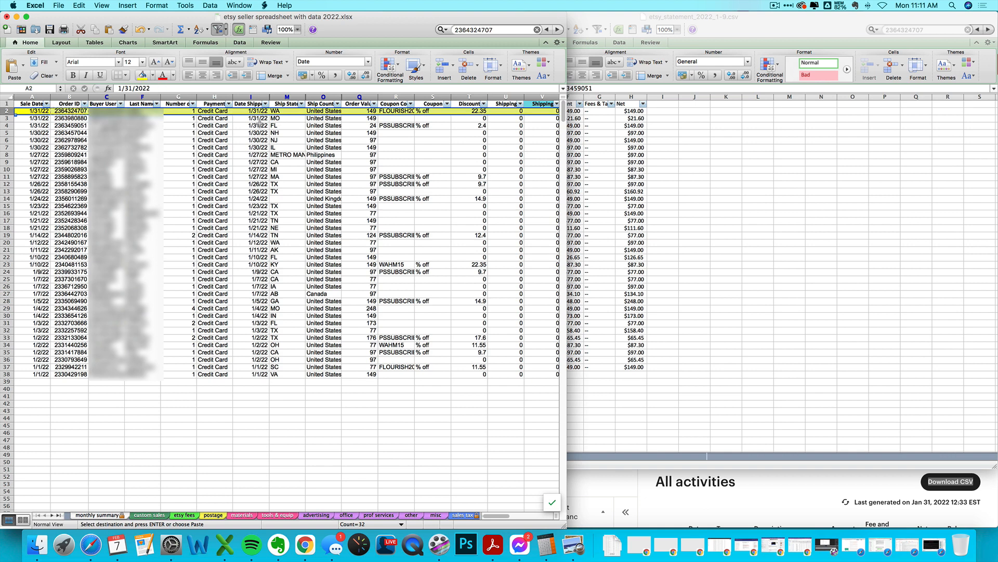
- Search the statement CSV for the first order's ID, copied from row 2 of the Jan sheet
click(650, 190)
key(super+a)
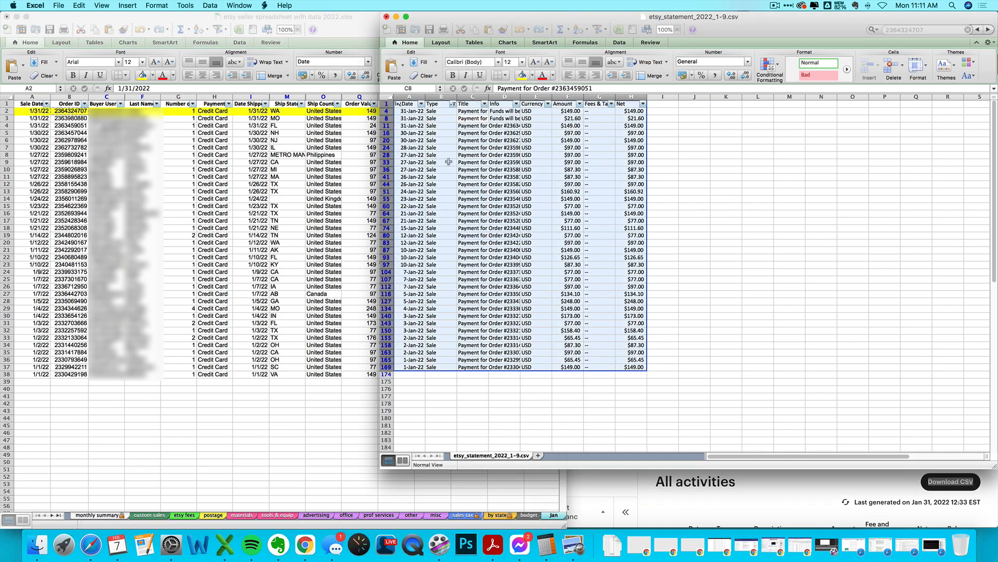
click(73, 111)
key(super+c)
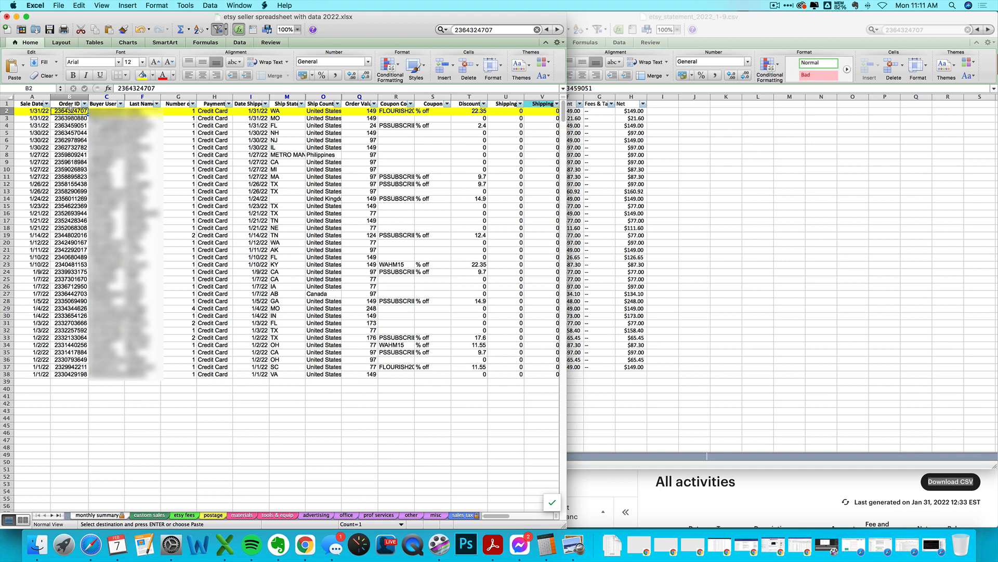
click(611, 197)
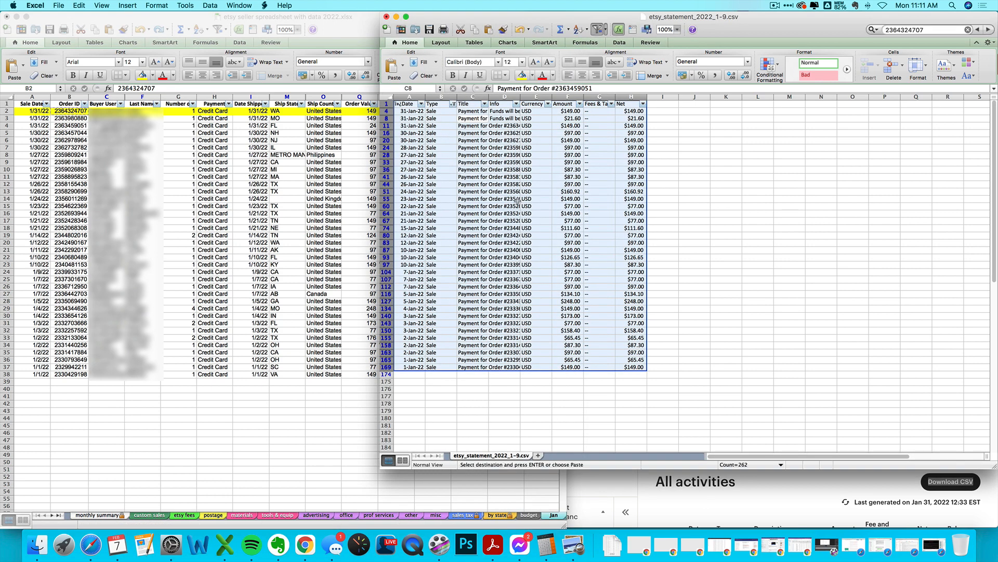
click(517, 201)
key(super+f)
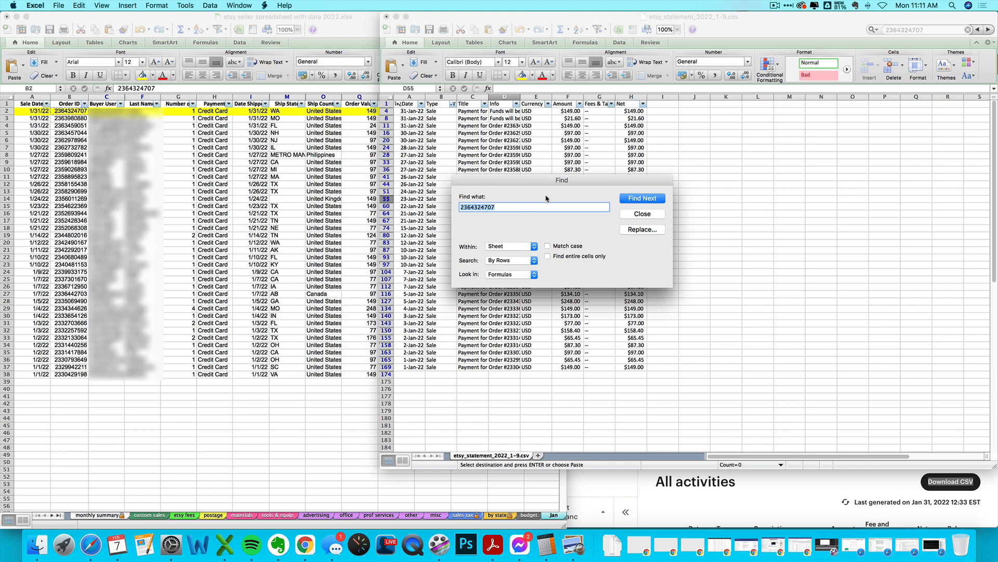
click(632, 203)
click(586, 289)
click(639, 214)
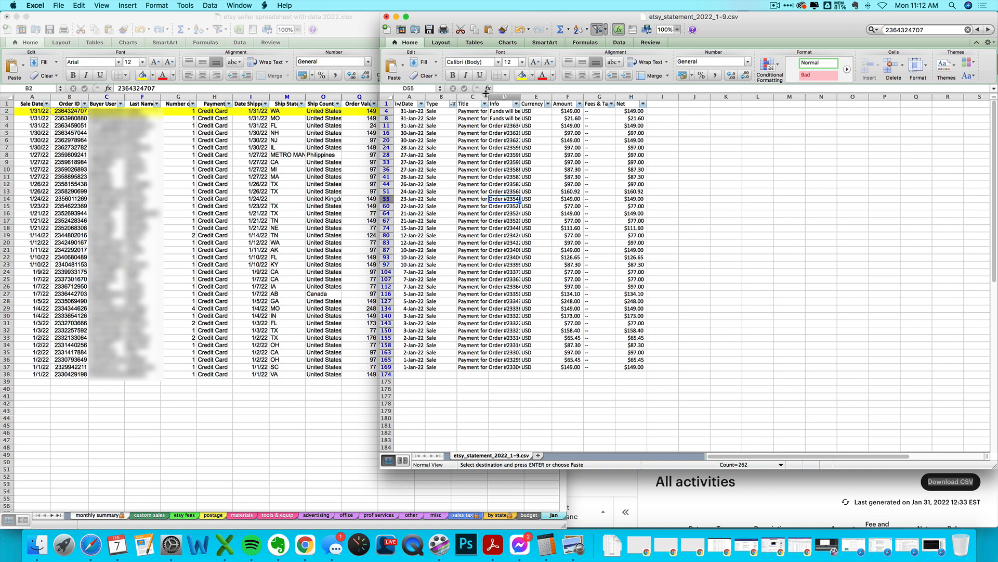
- Widen the statement's Title column to fit the full payment text and compare its sales with the first order on the Jan sheet
drag(486, 94, 521, 99)
key(super+a)
click(500, 171)
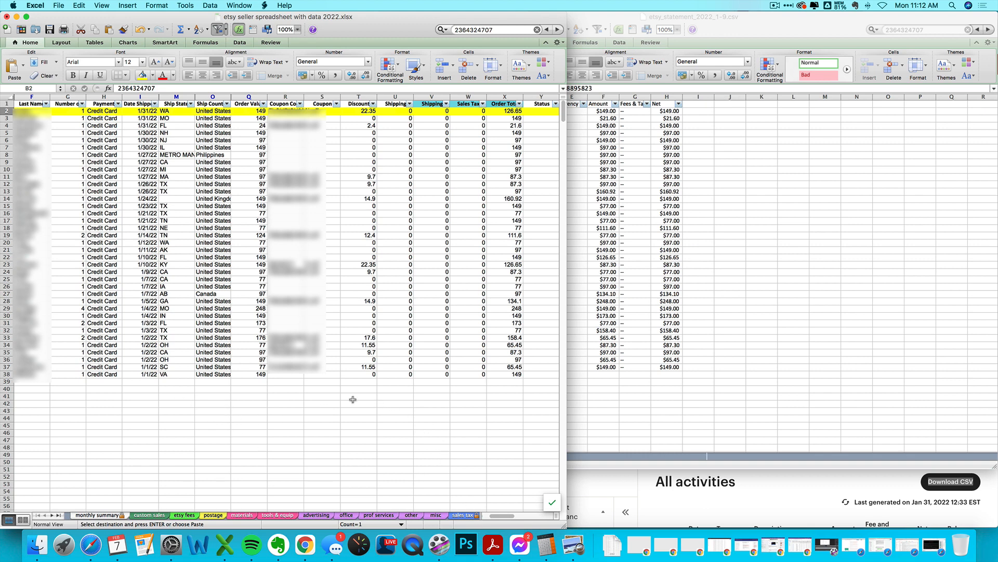
click(720, 364)
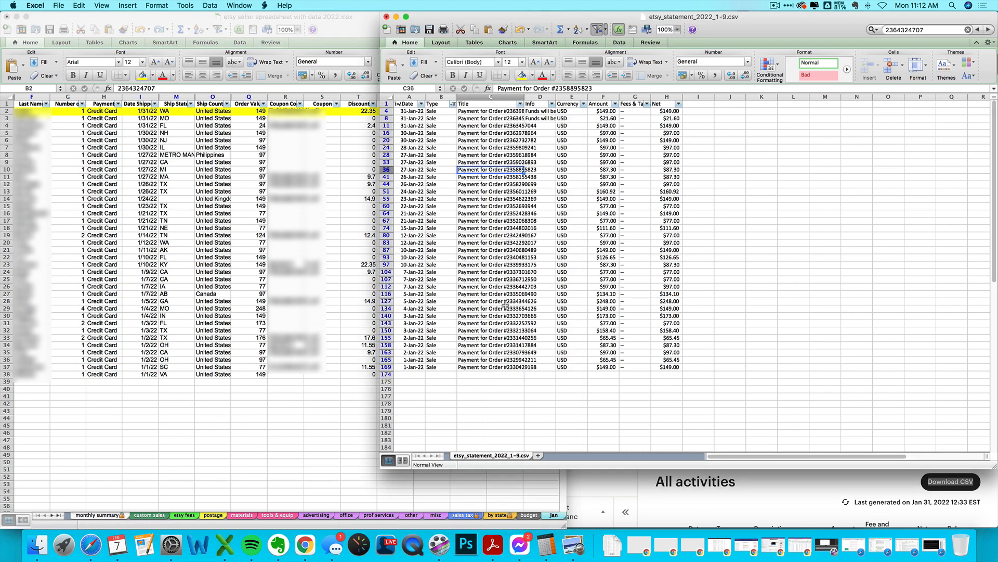
key(super+c)
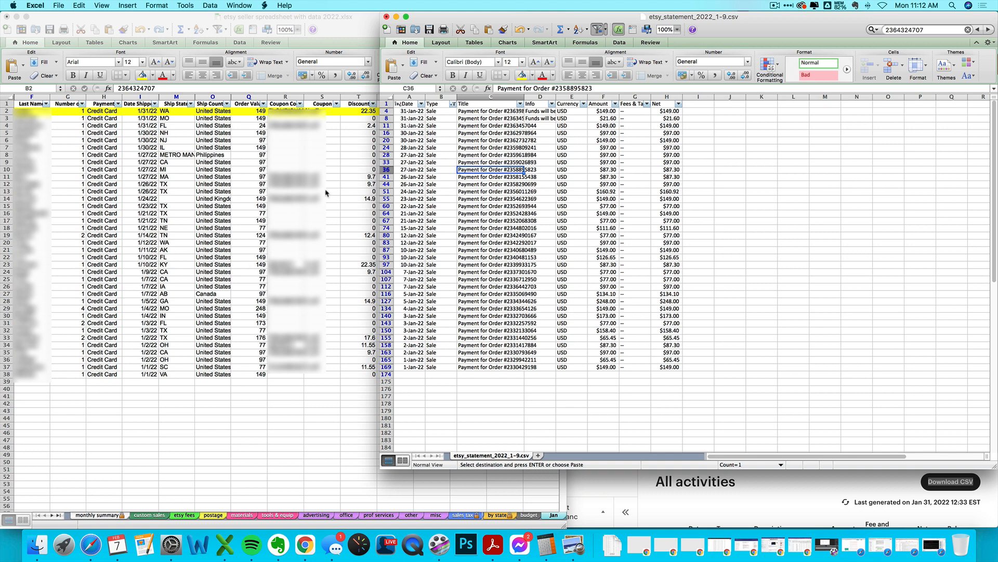
click(291, 156)
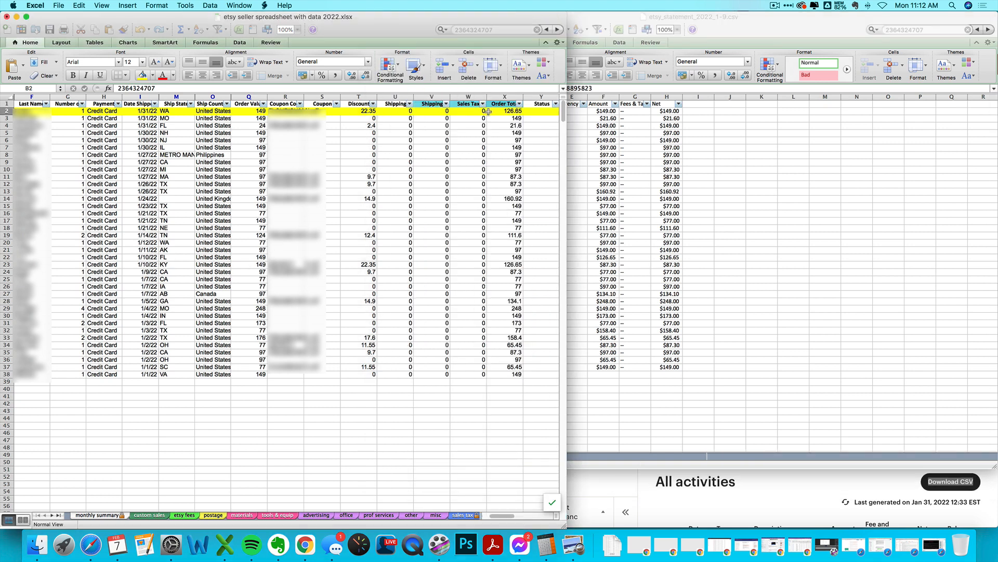
key(super+c)
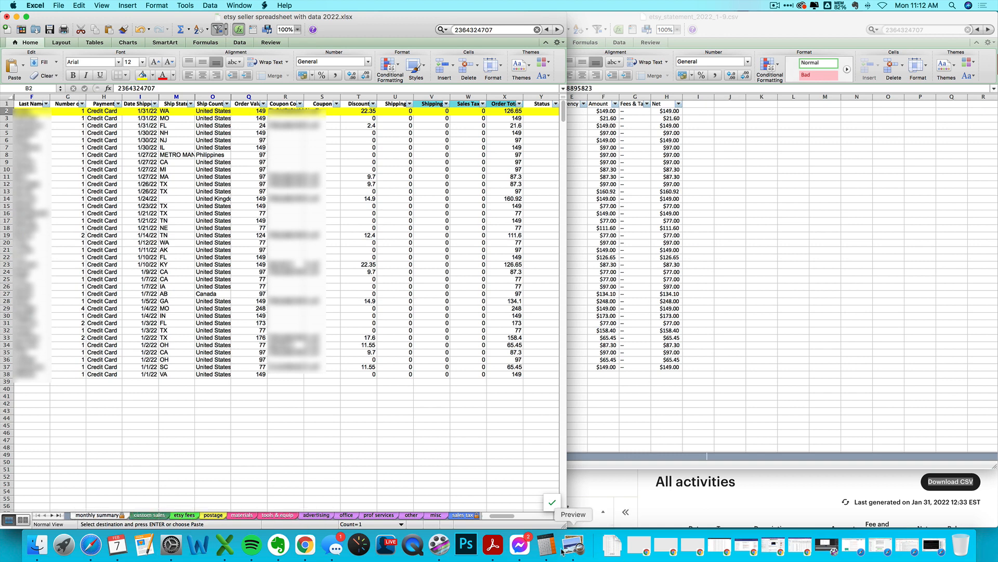
- Subtract the first order's 22.35 discount from its 149 order value in Calculator
click(544, 552)
text(149)
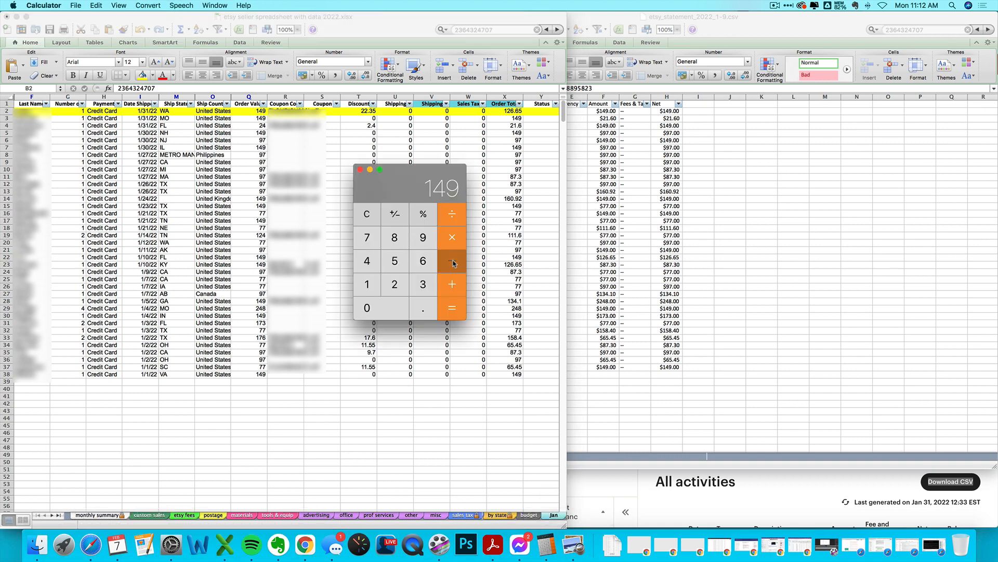
key(minus)
click(394, 284)
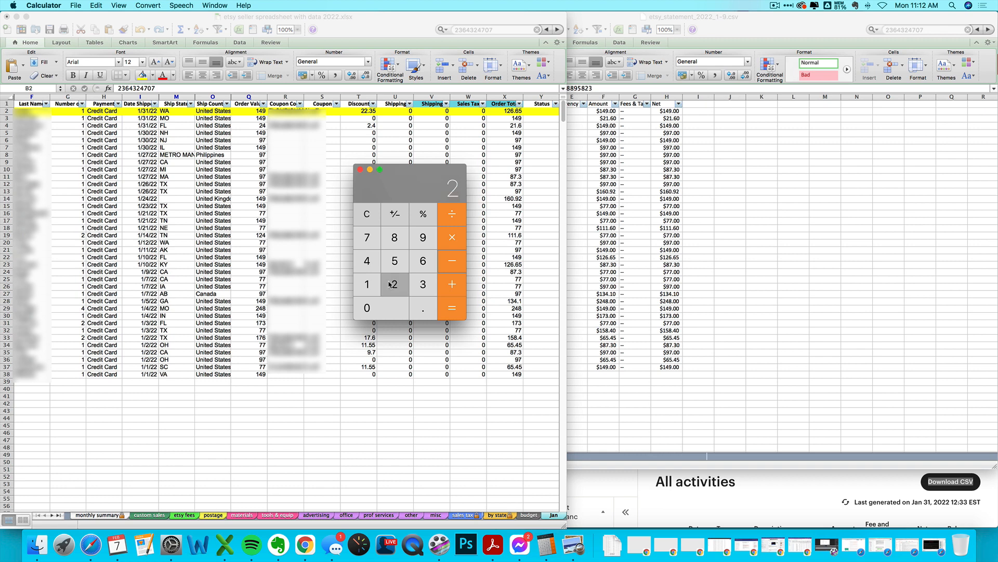
click(395, 284)
click(416, 308)
text(35)
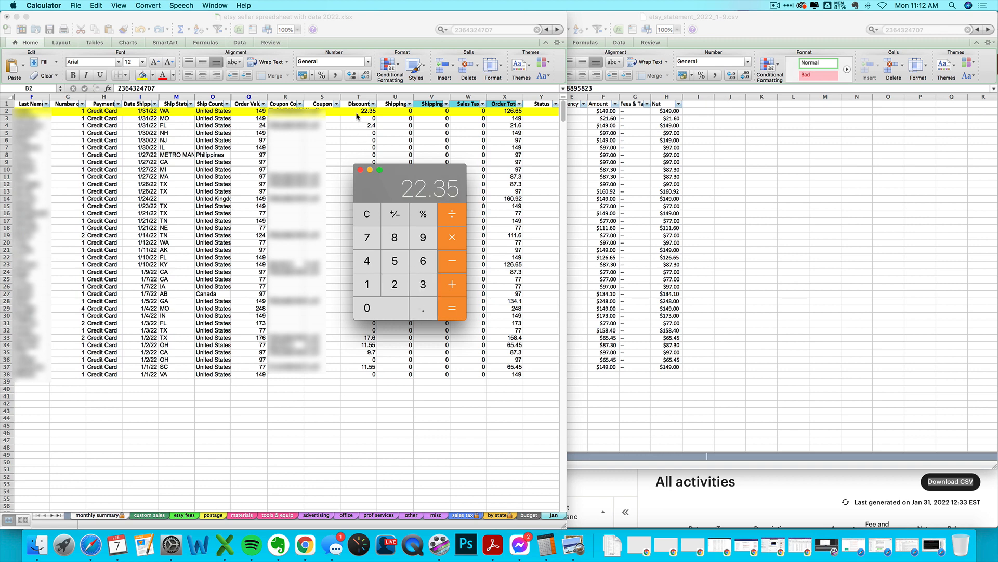
click(452, 309)
- Open the bookkeeping workbook's monthly summary and bring up Etsy's Monthly Statement page beside it to compare January sales
click(99, 515)
click(98, 516)
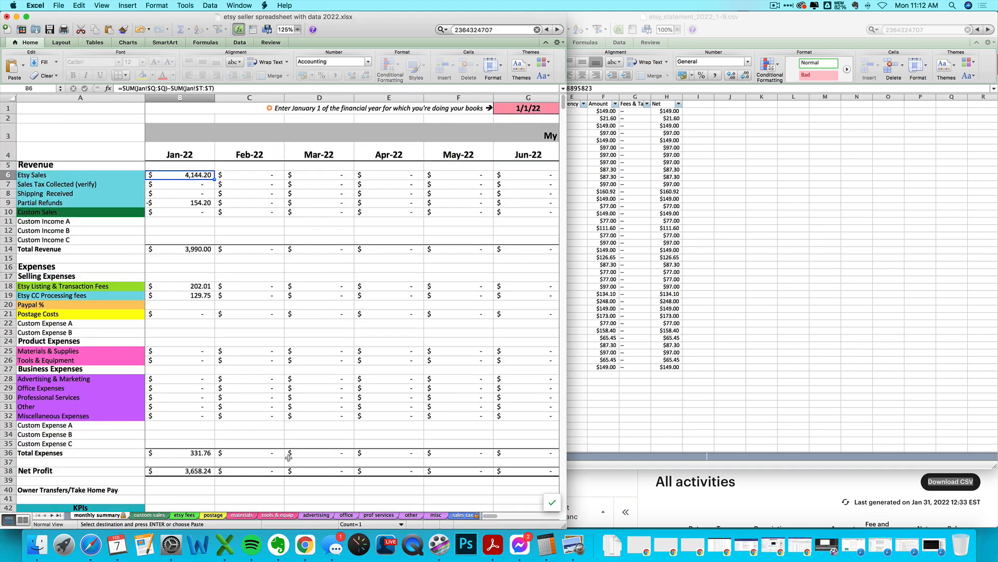
click(672, 444)
click(676, 490)
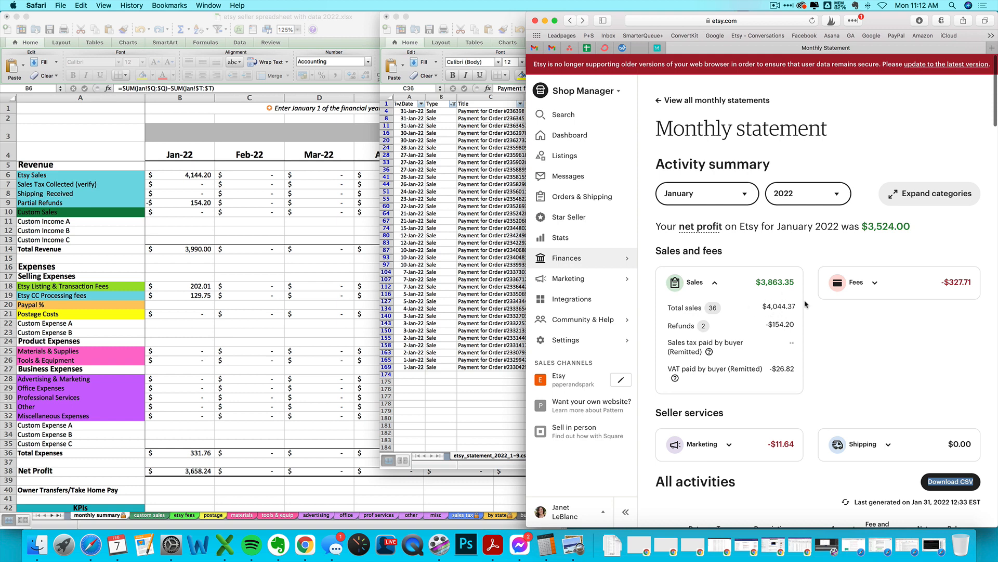
- In Calculator, add the first order's 126.65 to Etsy's total sales of 4044.37 and subtract the 26.82 VAT
click(546, 544)
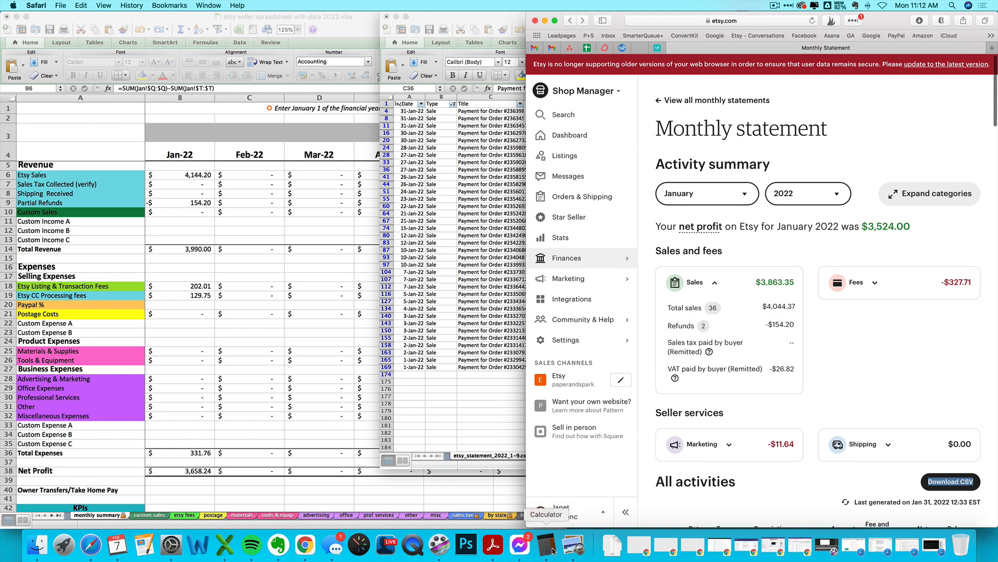
text(4)
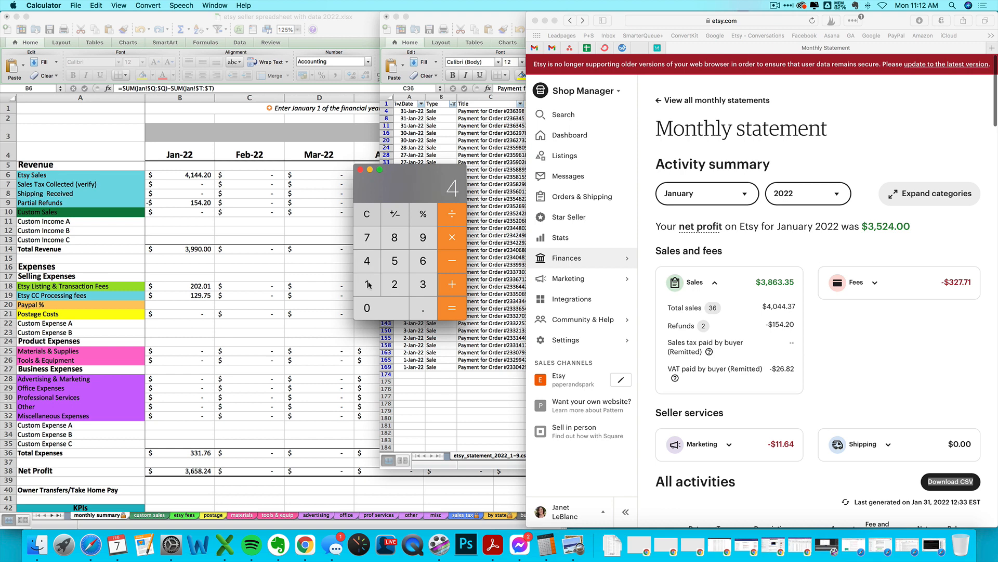
text(044.37)
click(446, 311)
click(441, 262)
text(26.82)
click(452, 310)
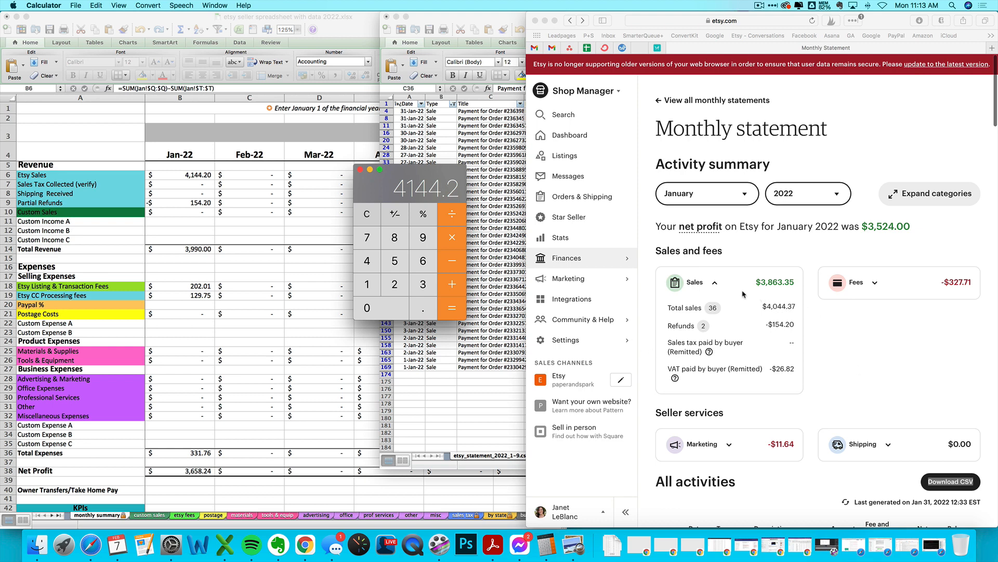
- Expand the Fees breakdown on Etsy's Monthly Statement and widen the bookkeeping workbook's window
click(892, 289)
click(879, 284)
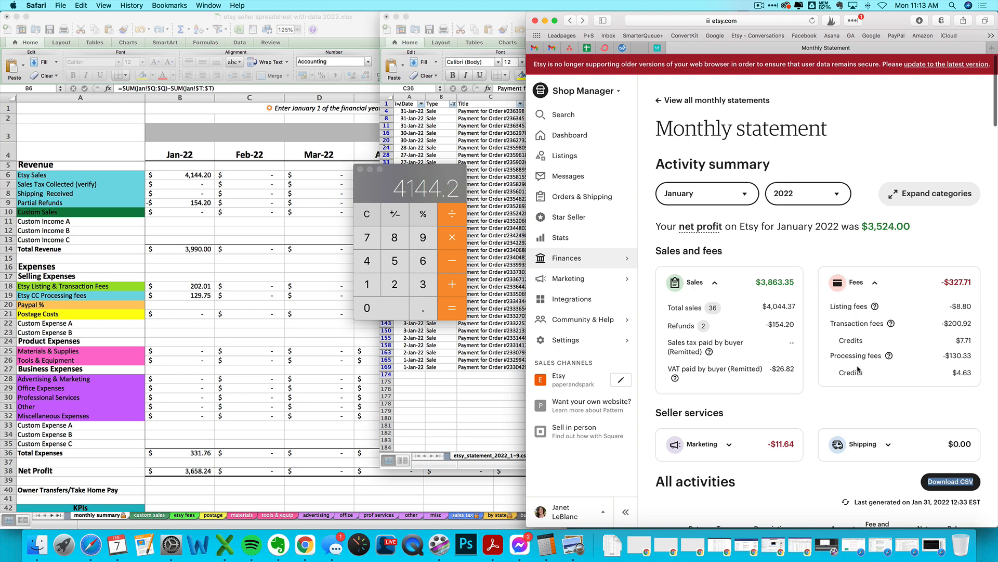
click(193, 354)
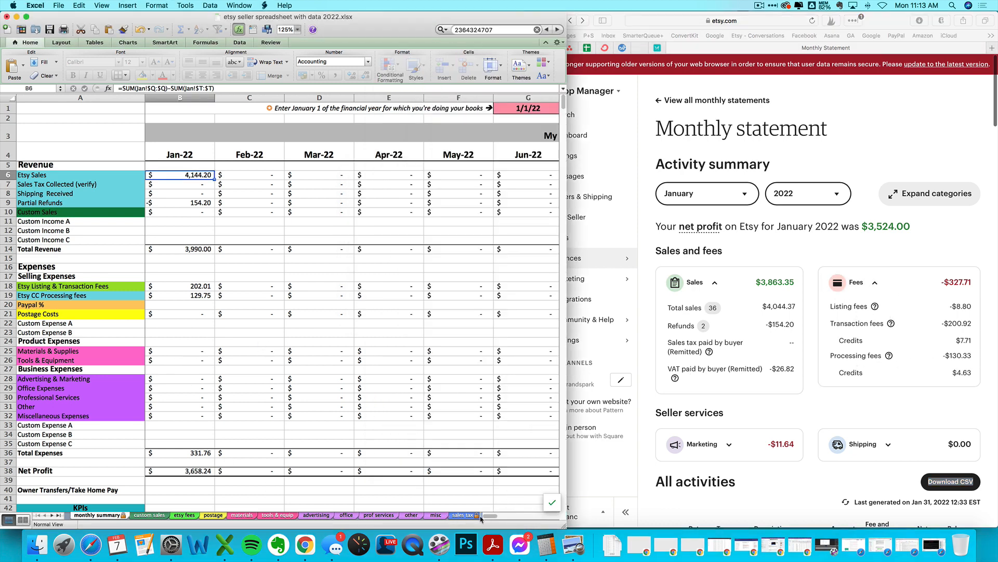
key(super+c)
drag(568, 512, 672, 499)
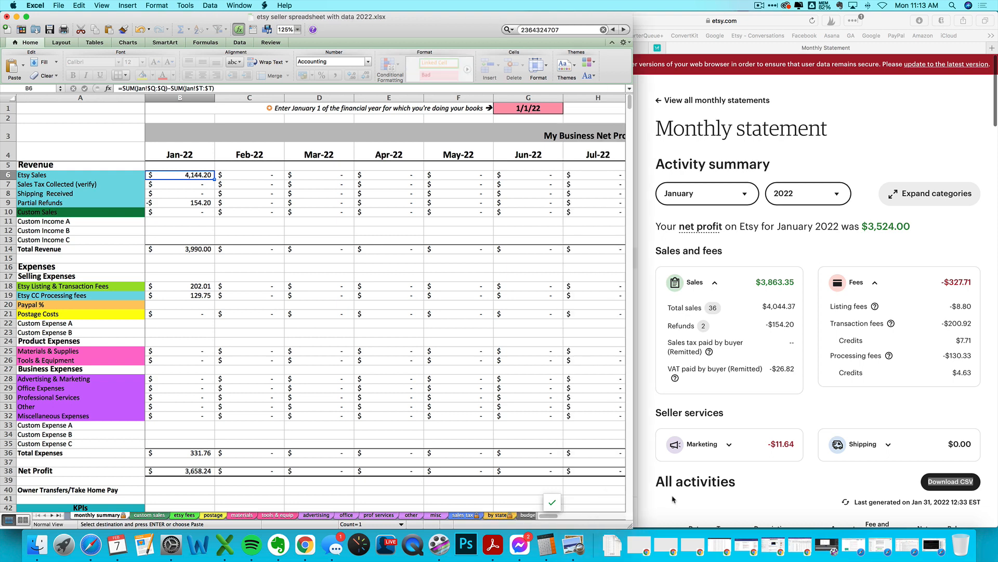
- Apply a fill color to the first order's card processing fee, cell Z2, on the Jan sheet
click(557, 516)
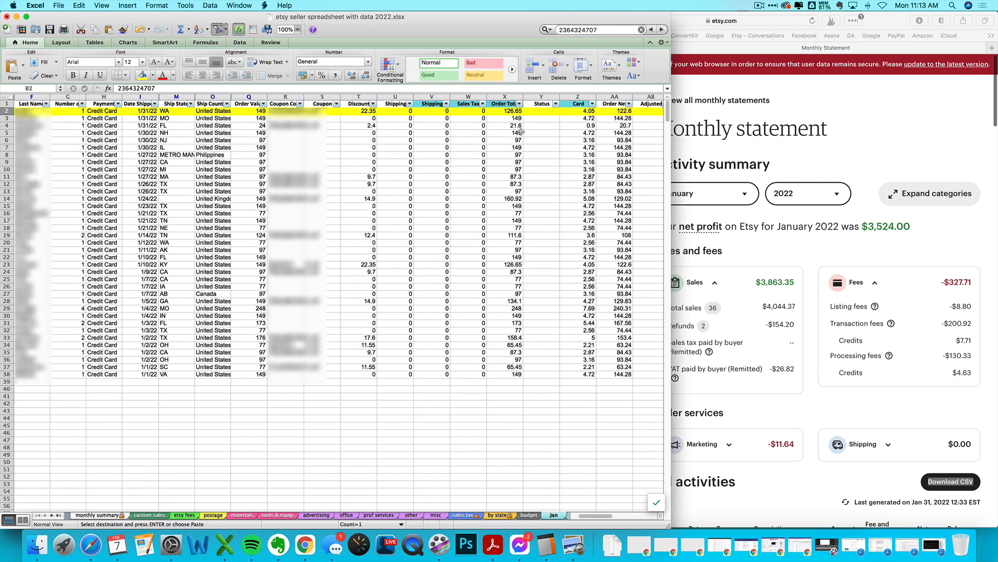
click(574, 111)
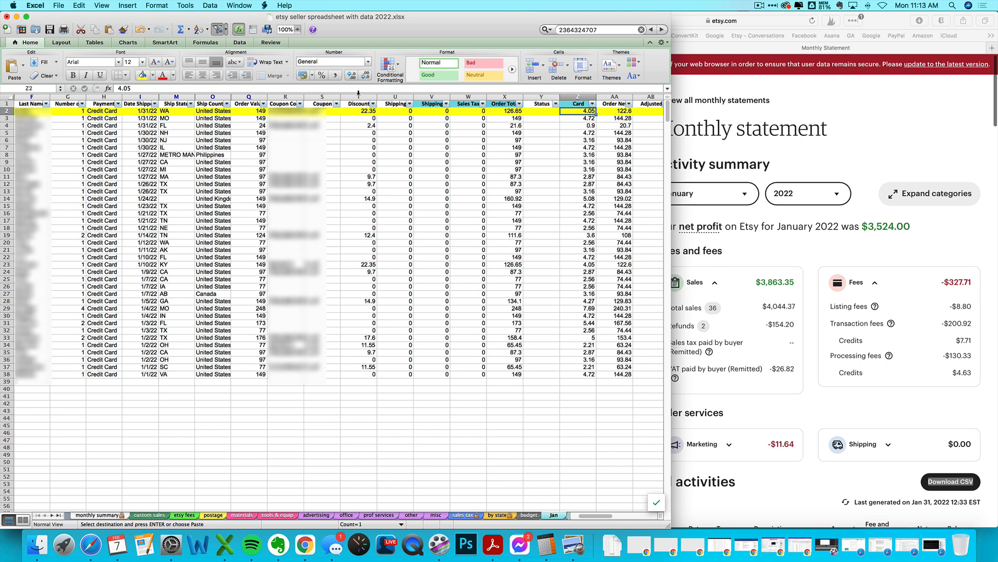
click(152, 76)
click(168, 148)
- Select January's Etsy CC Processing fees in the monthly summary and calculate 129.75 minus the first order's 4.05 fee in Calculator
click(98, 514)
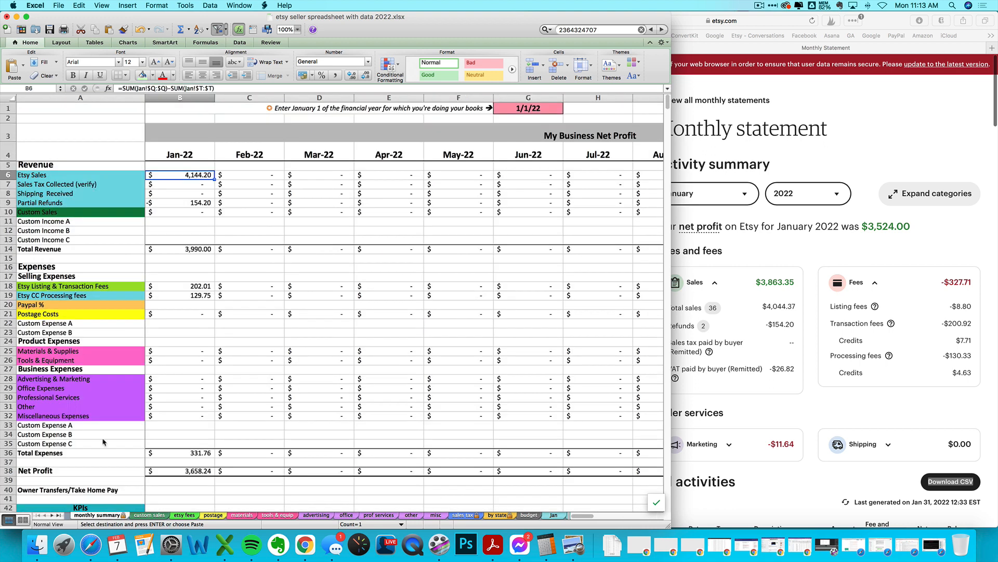
click(169, 296)
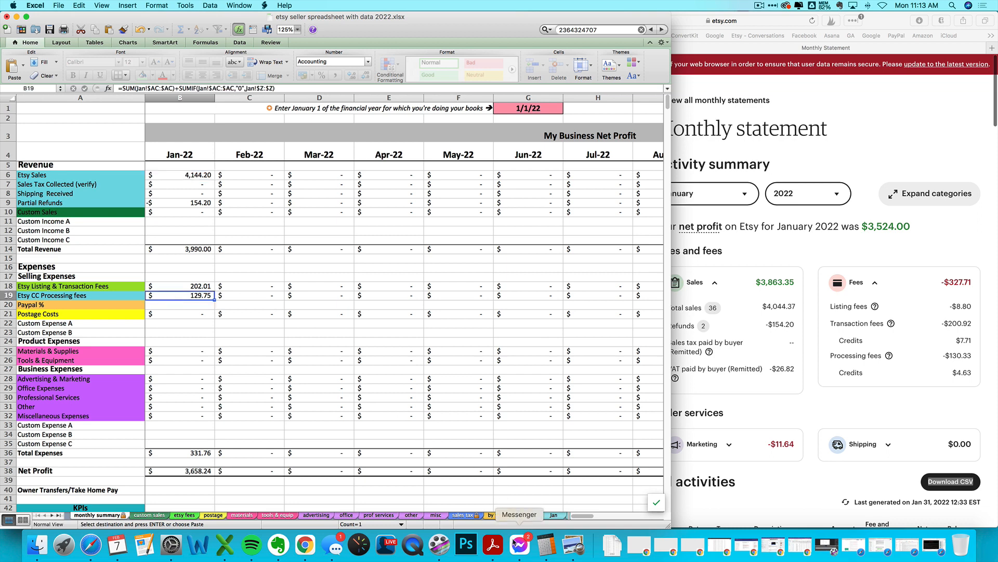
click(545, 544)
click(370, 284)
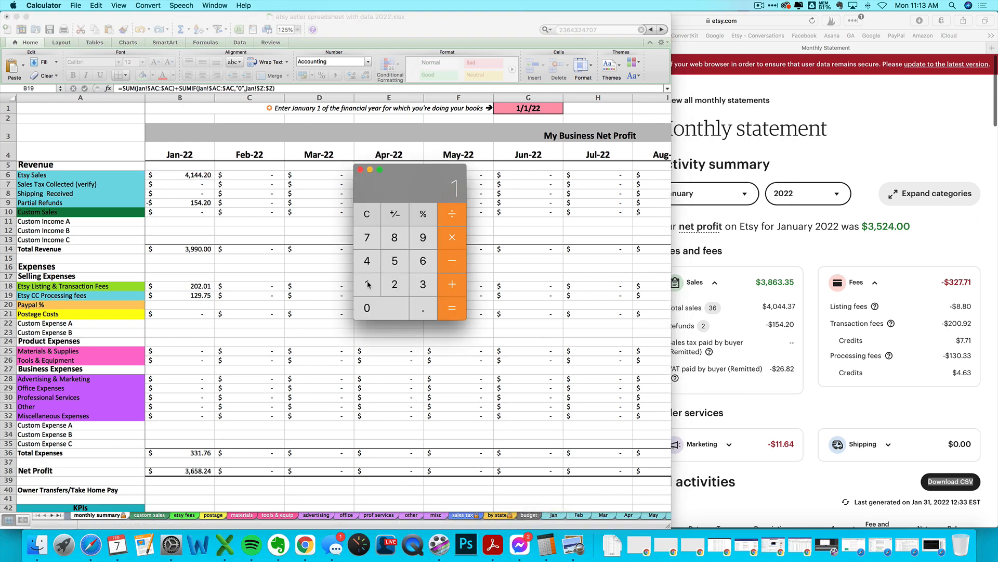
click(393, 286)
click(431, 235)
click(423, 313)
click(381, 240)
click(386, 261)
key(minus)
click(371, 262)
click(423, 308)
click(402, 307)
click(395, 261)
click(450, 317)
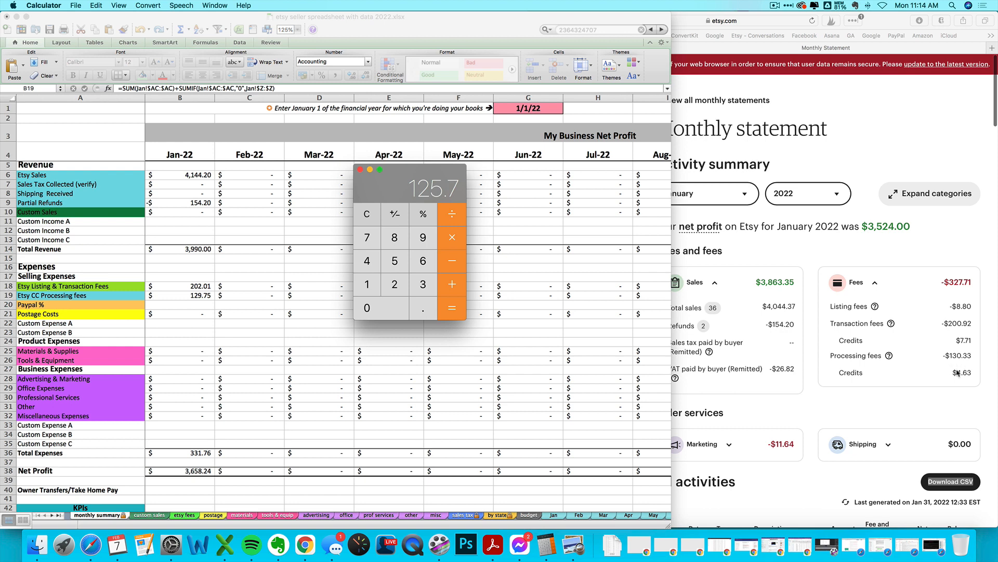
- Subtract the 4.63 processing fee credit from Etsy's 130.33 processing fees in Calculator, clear it, and return to the bookkeeping workbook
click(375, 217)
click(369, 285)
click(423, 284)
click(399, 308)
click(416, 309)
click(423, 285)
click(423, 284)
click(370, 264)
click(424, 311)
click(425, 266)
click(426, 285)
click(446, 303)
click(369, 215)
click(342, 228)
key(super+c)
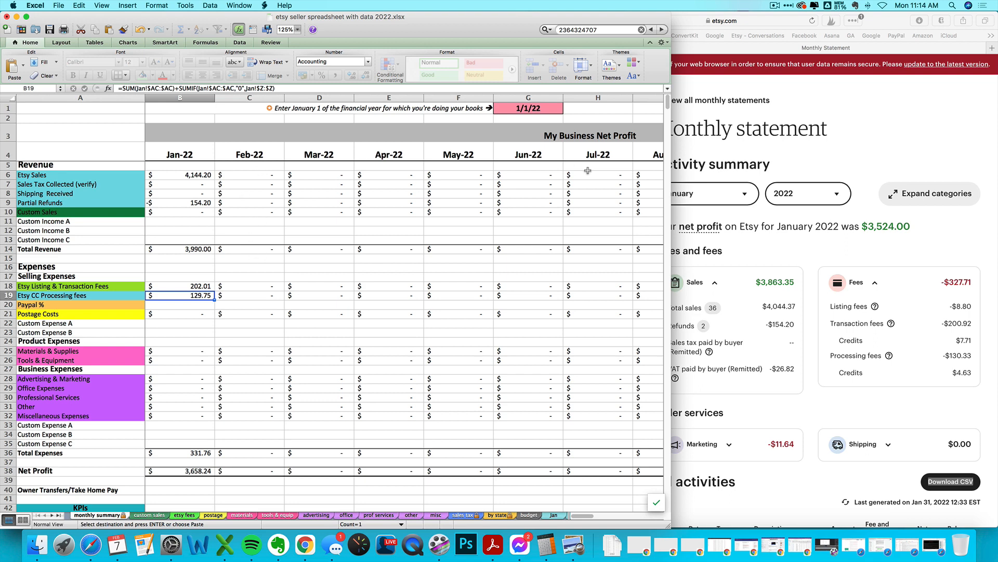
- Inspect the January cells for Etsy Sales, Shipping Received and Partial Refunds in the monthly summary
click(163, 176)
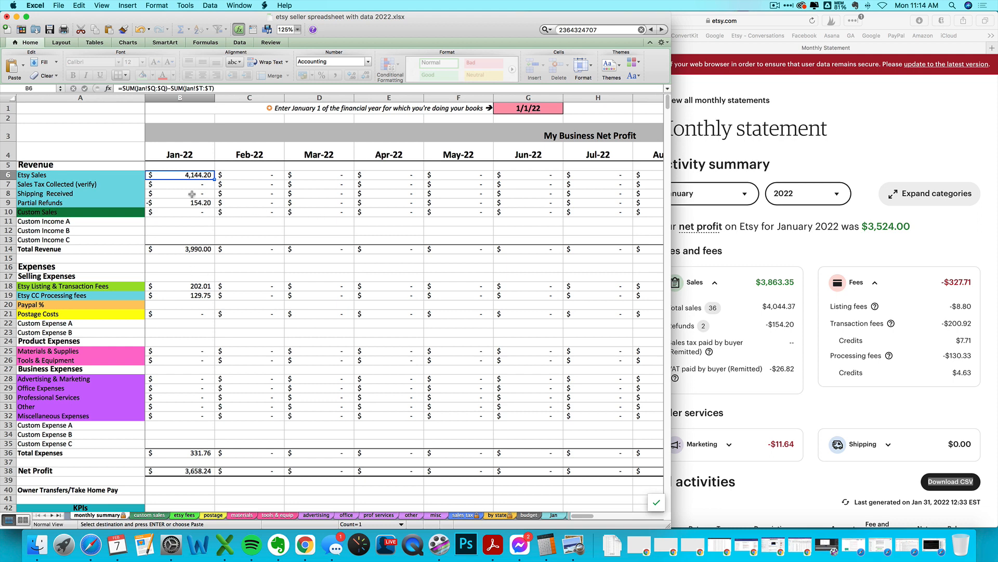
click(155, 182)
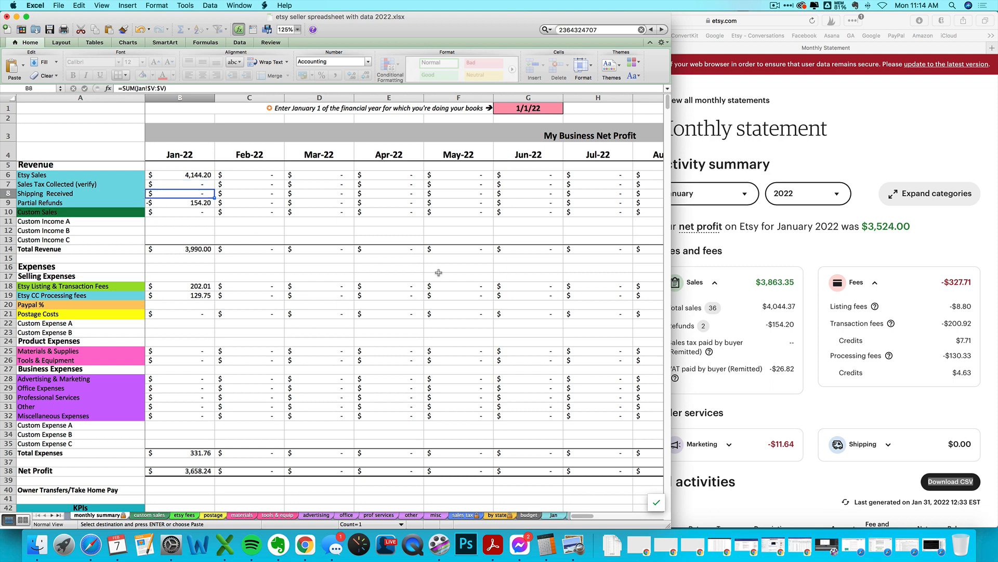
click(189, 202)
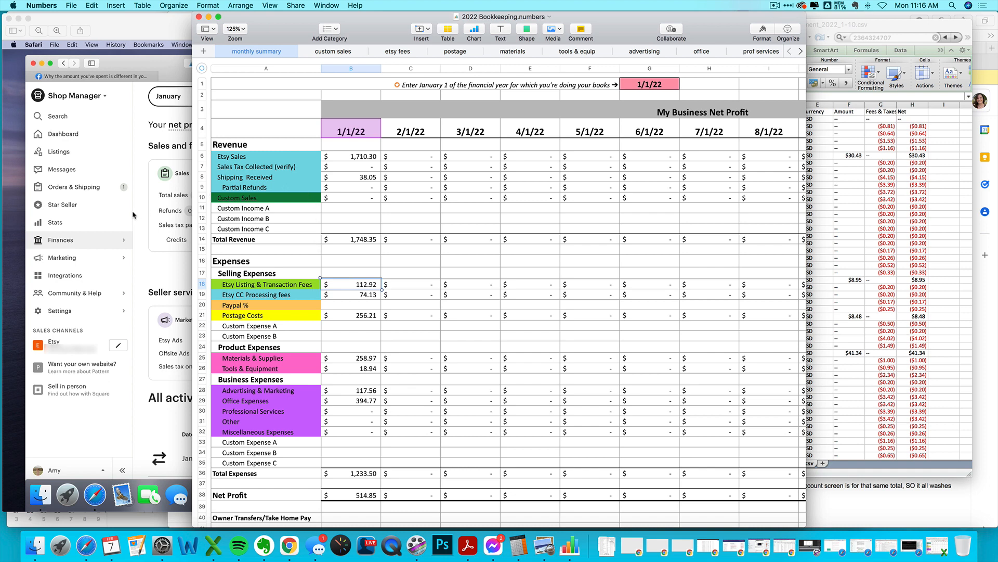
- Bring up the January Etsy activity screenshot and enter the total sales of 1873.26 in Calculator beside the sales figures
click(170, 215)
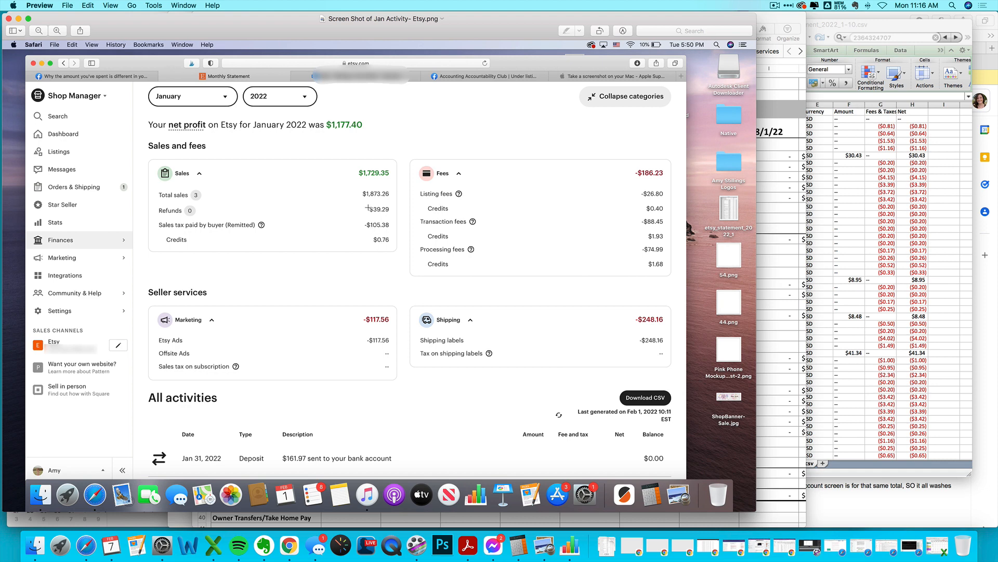
click(520, 545)
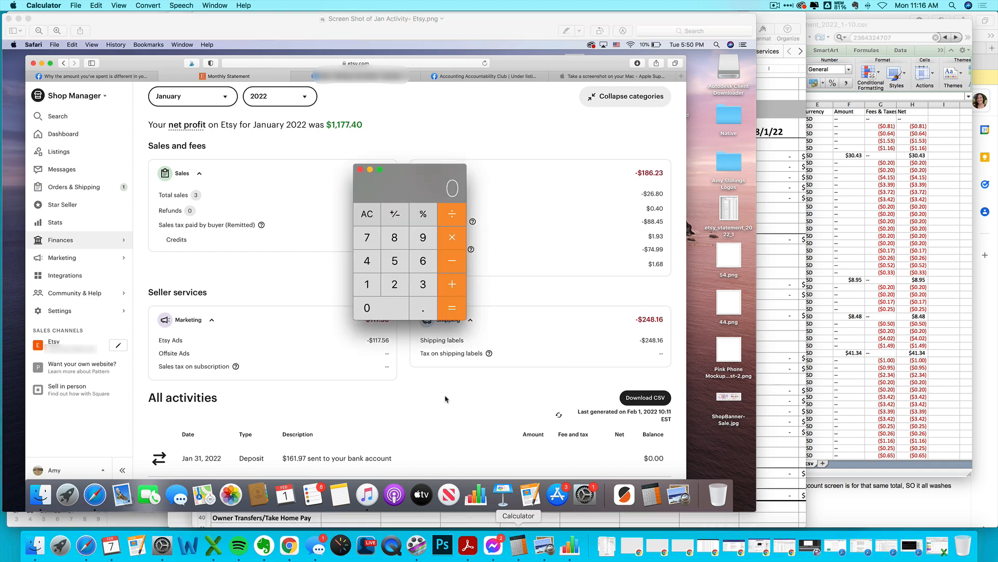
drag(391, 185, 495, 183)
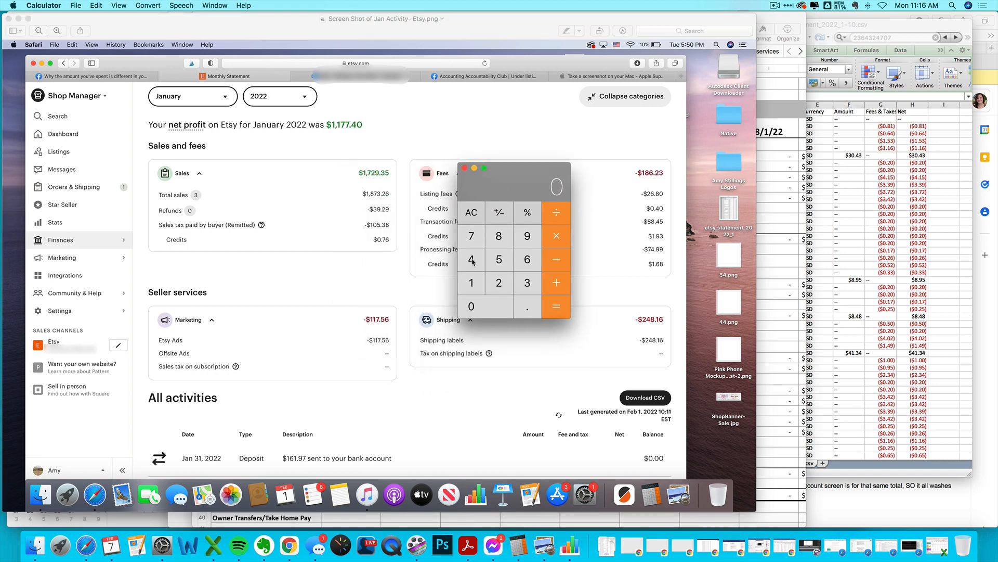
click(471, 283)
click(497, 239)
click(471, 235)
click(529, 285)
click(527, 307)
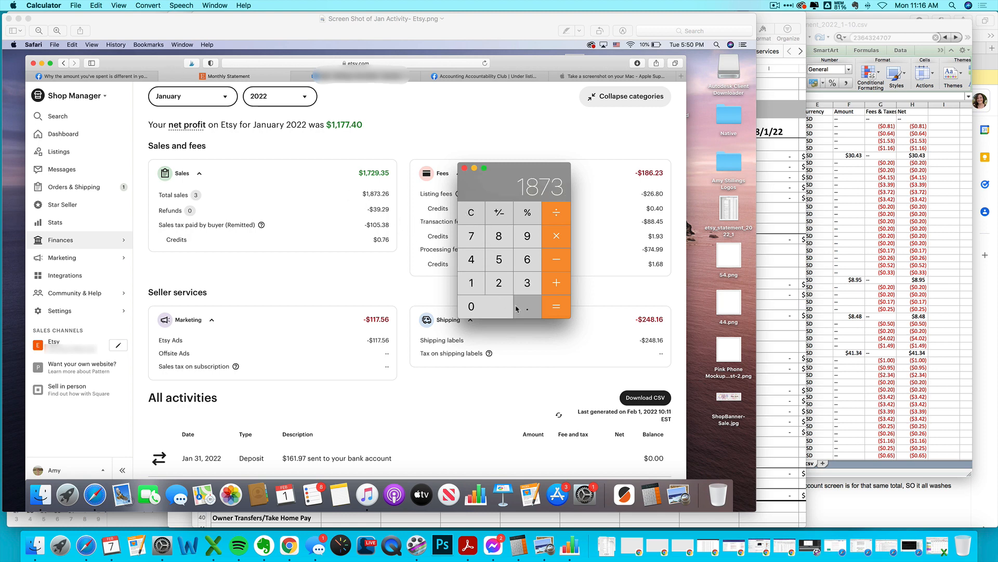
click(499, 282)
click(527, 259)
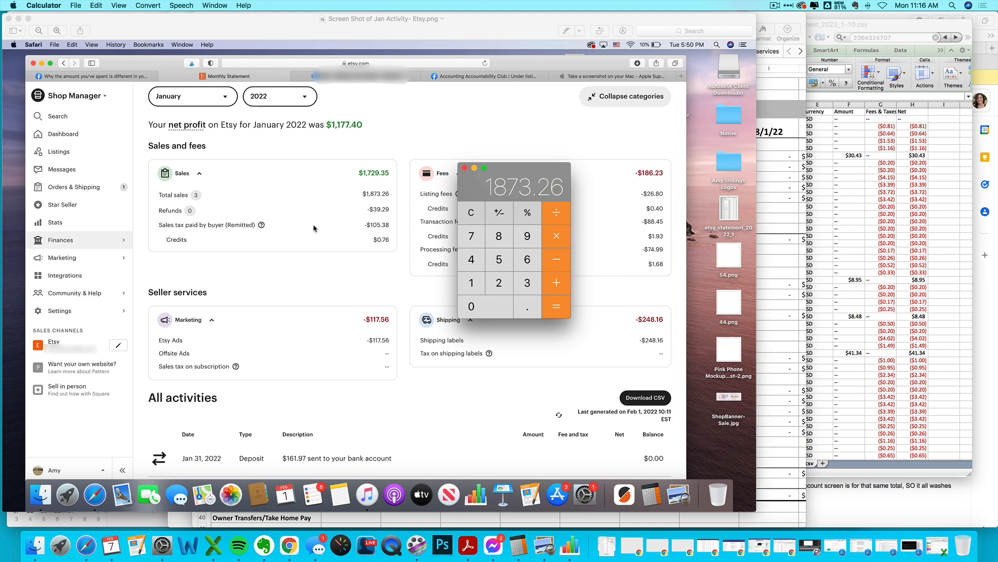
- Subtract the 105.38 sales tax paid by buyer in Calculator and add the 0.76 tax credit
click(558, 260)
click(471, 283)
click(476, 306)
click(503, 262)
click(527, 307)
click(527, 282)
click(498, 235)
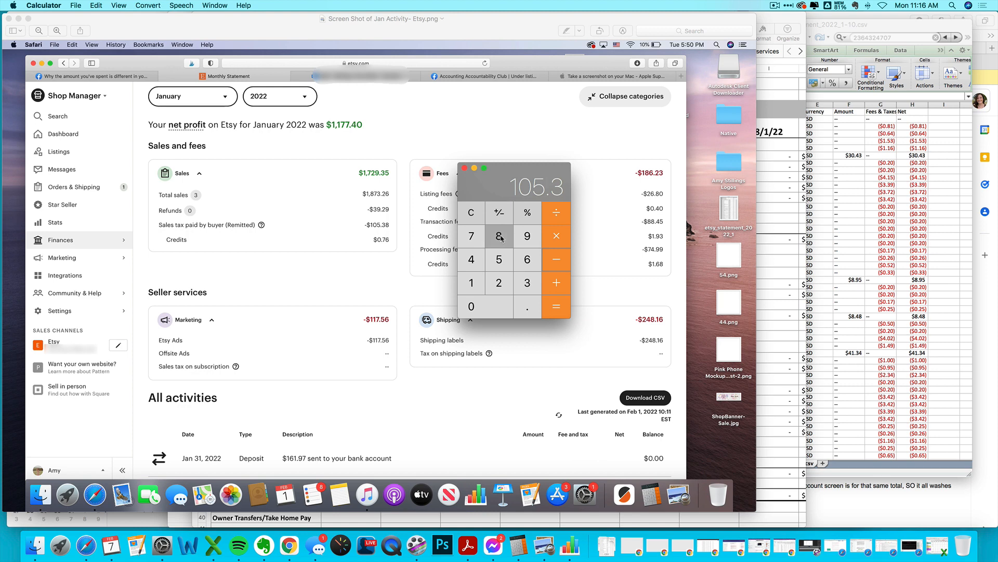
click(555, 283)
click(527, 307)
click(471, 237)
click(528, 262)
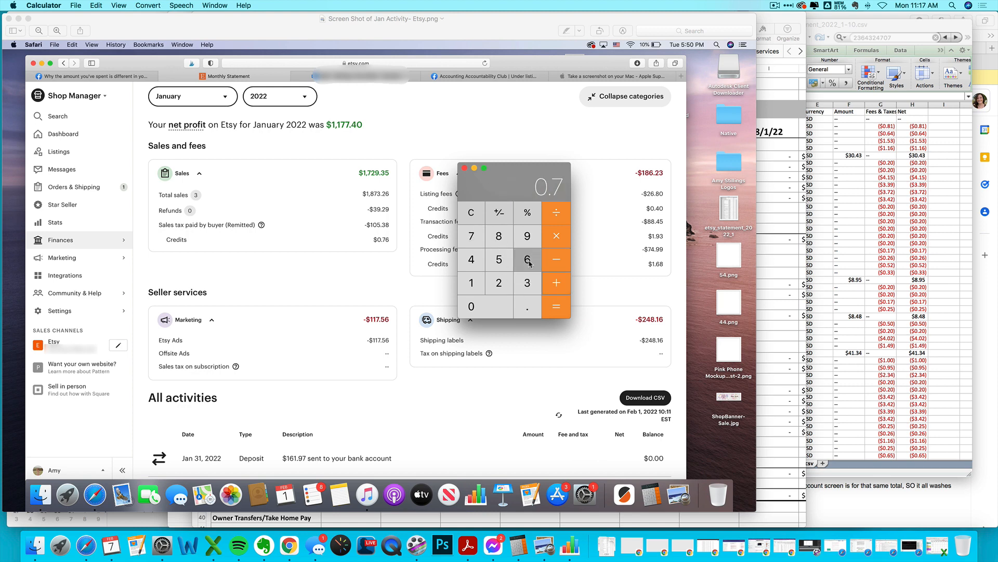
click(556, 306)
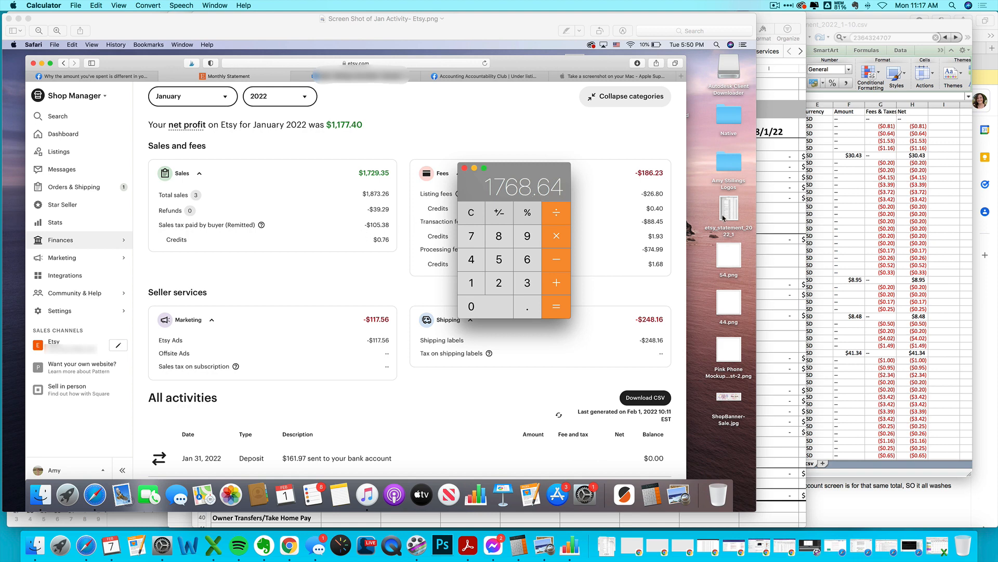
- Compare the calculated sales with the monthly summary, then check January's Partial Refunds and Etsy CC Processing fees against the Etsy screenshot
click(768, 215)
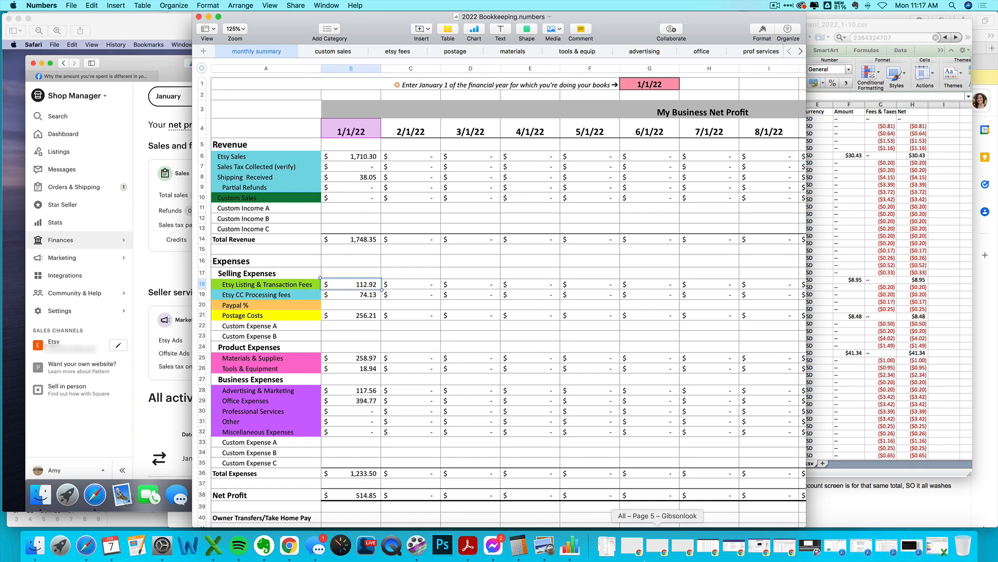
click(519, 546)
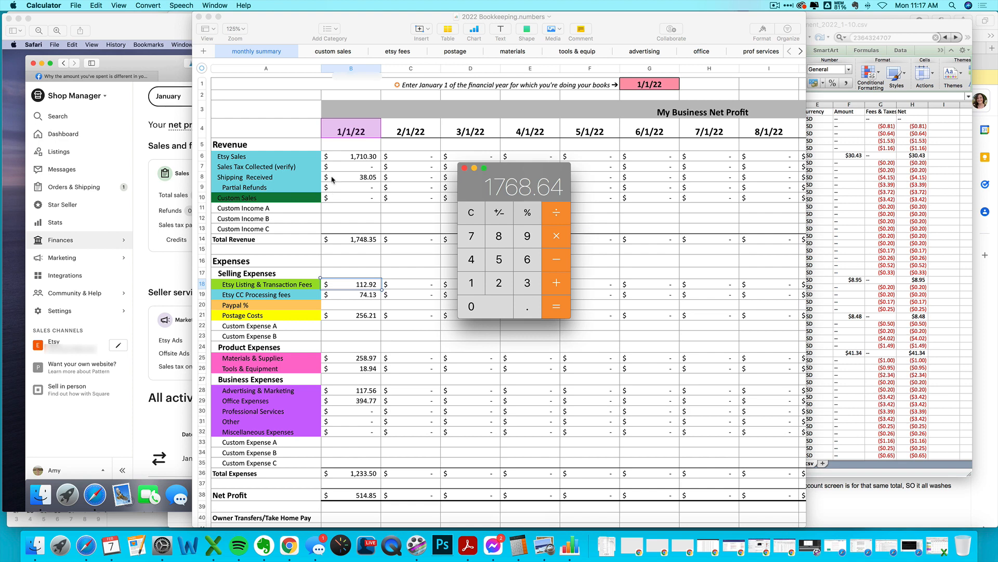
click(359, 190)
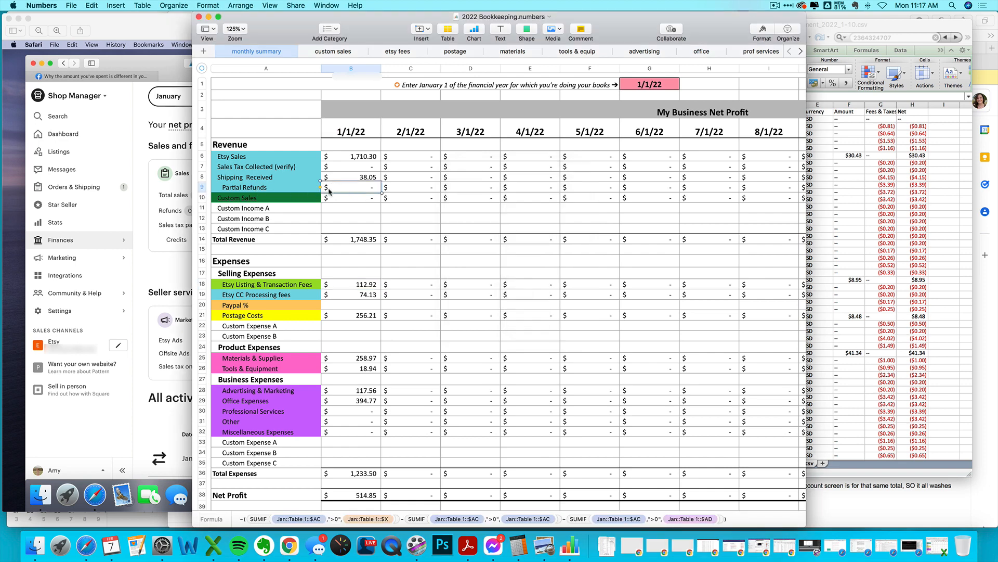
click(173, 226)
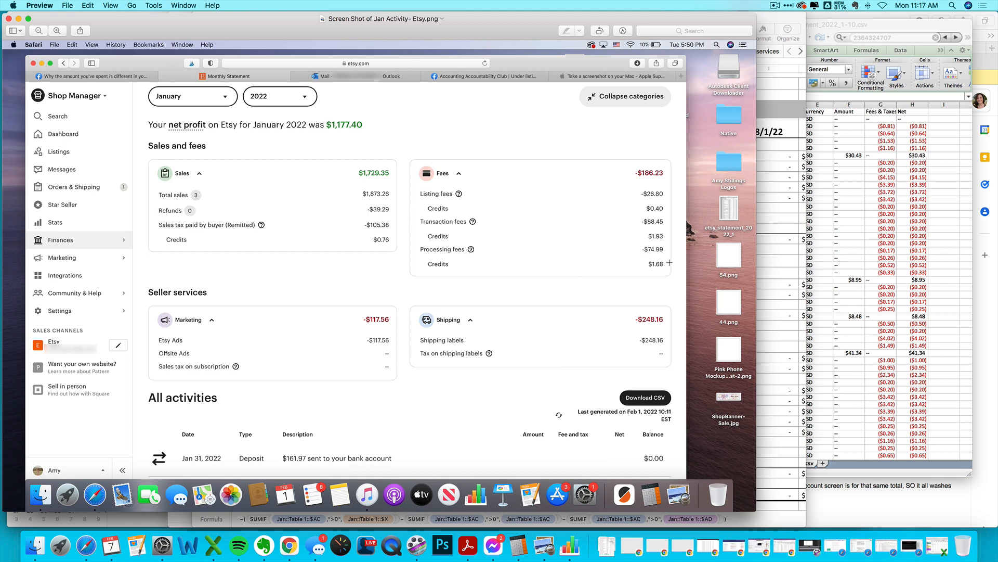
click(774, 292)
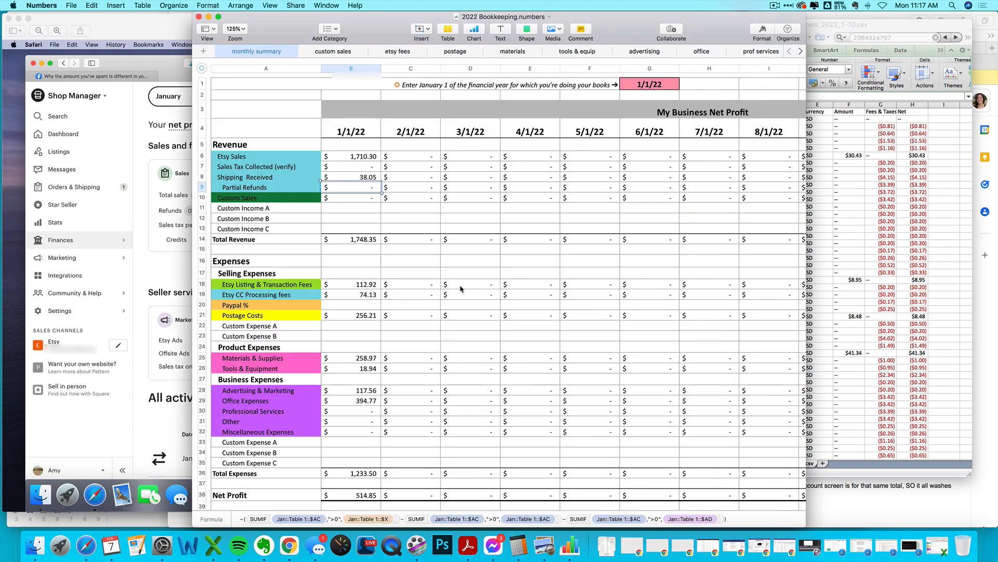
click(359, 295)
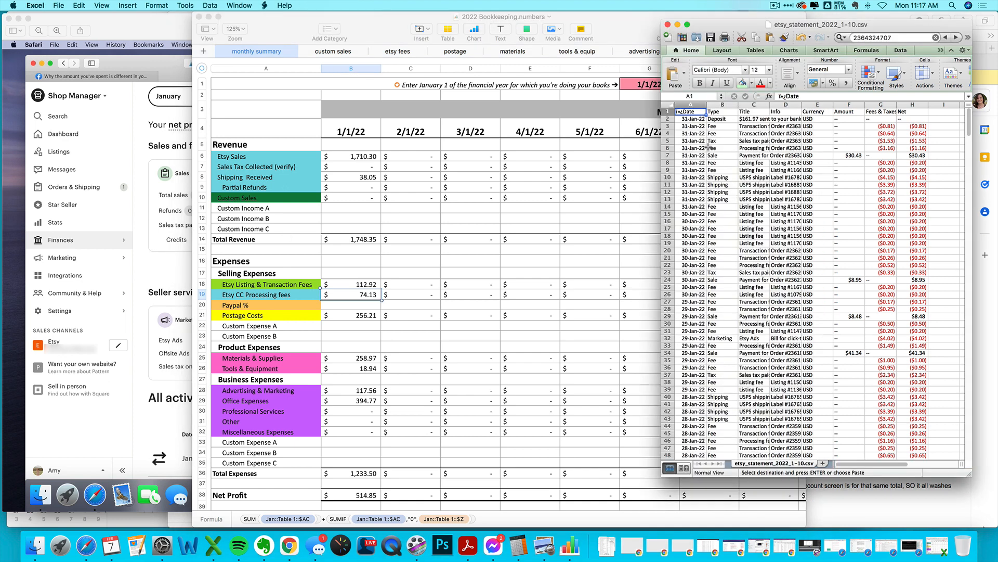
- Widen the Etsy statement CSV window and filter the whole sheet's Type column to show only Sale rows
click(670, 104)
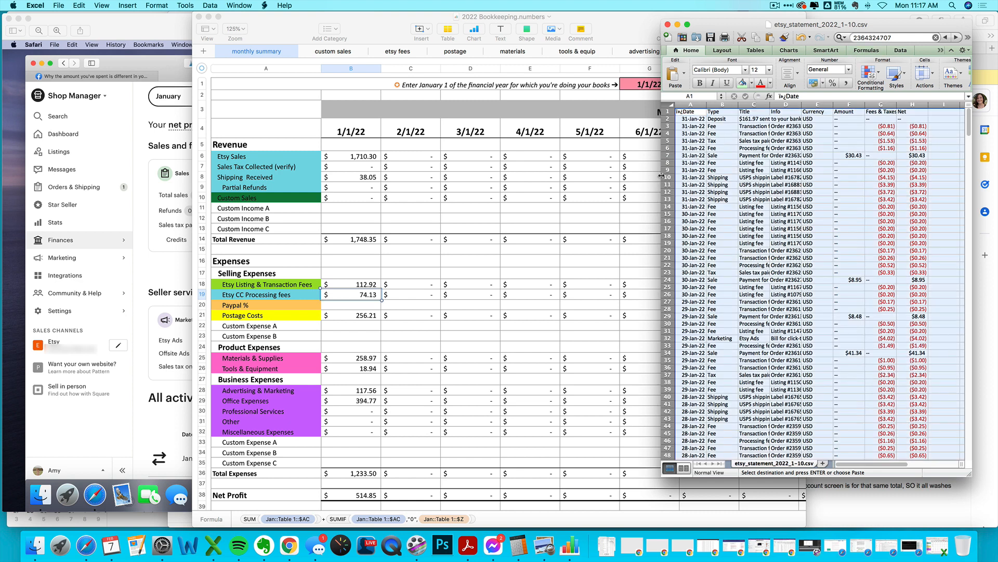
drag(654, 176, 524, 178)
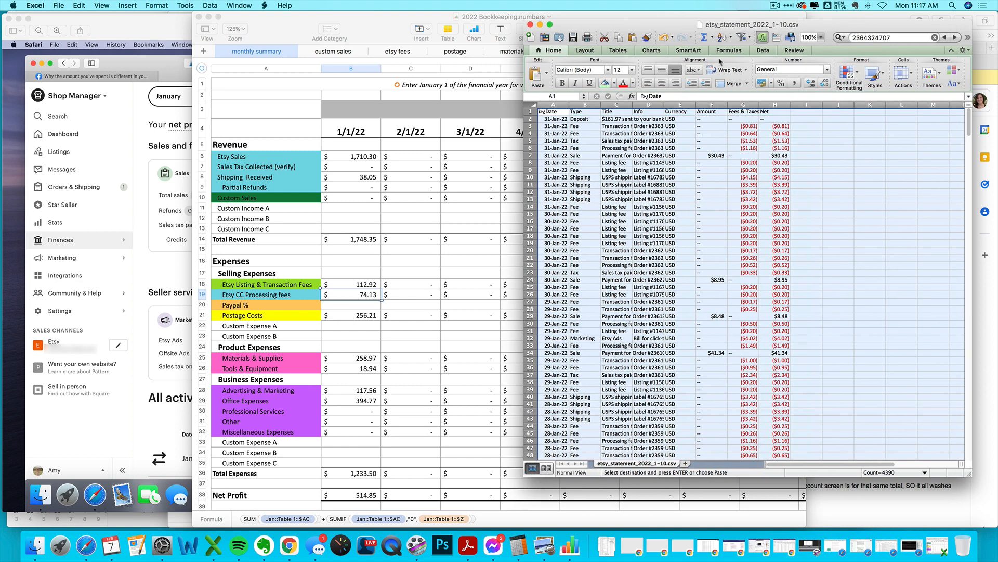
click(741, 38)
click(596, 111)
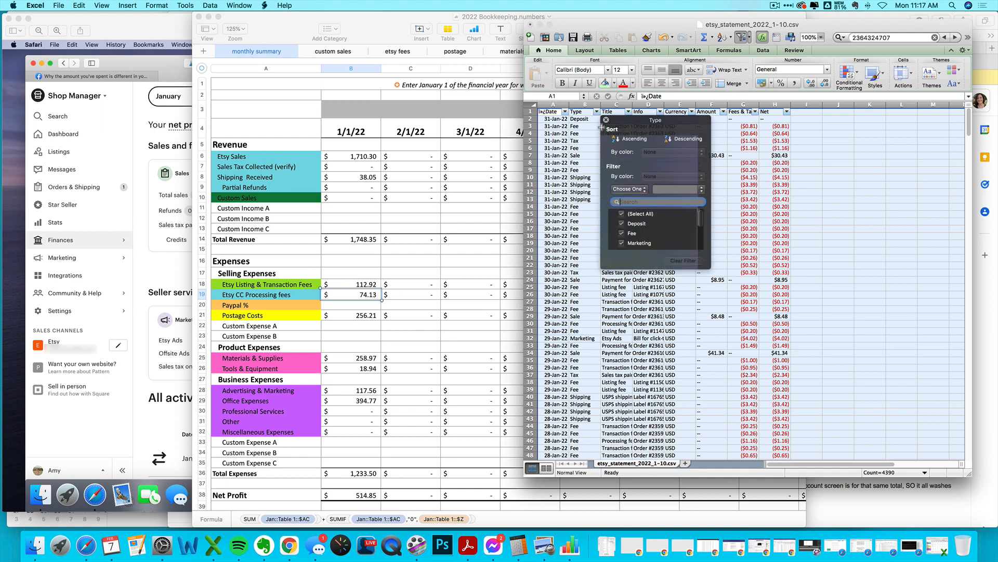
click(623, 216)
scroll(628, 229, down, 2)
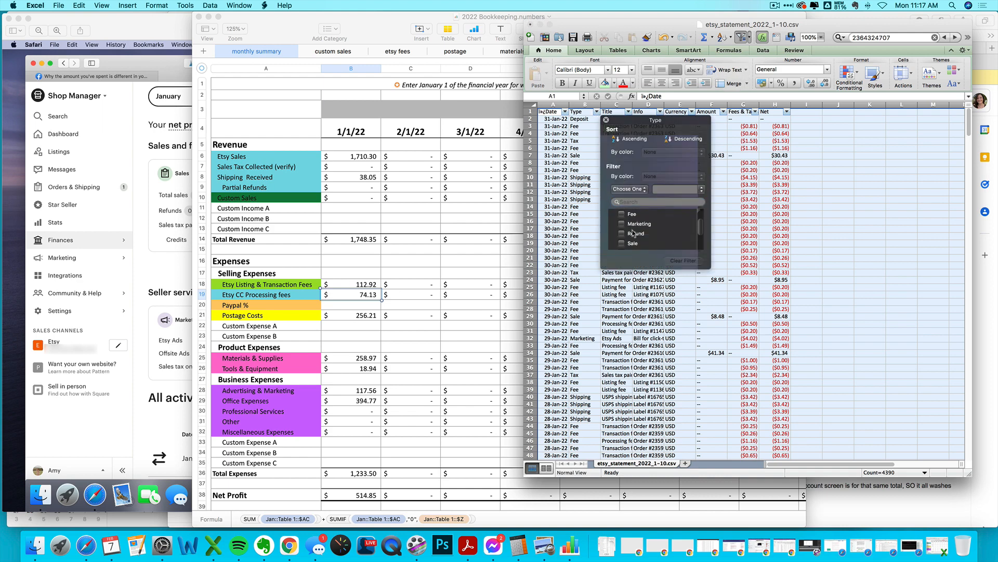
click(628, 239)
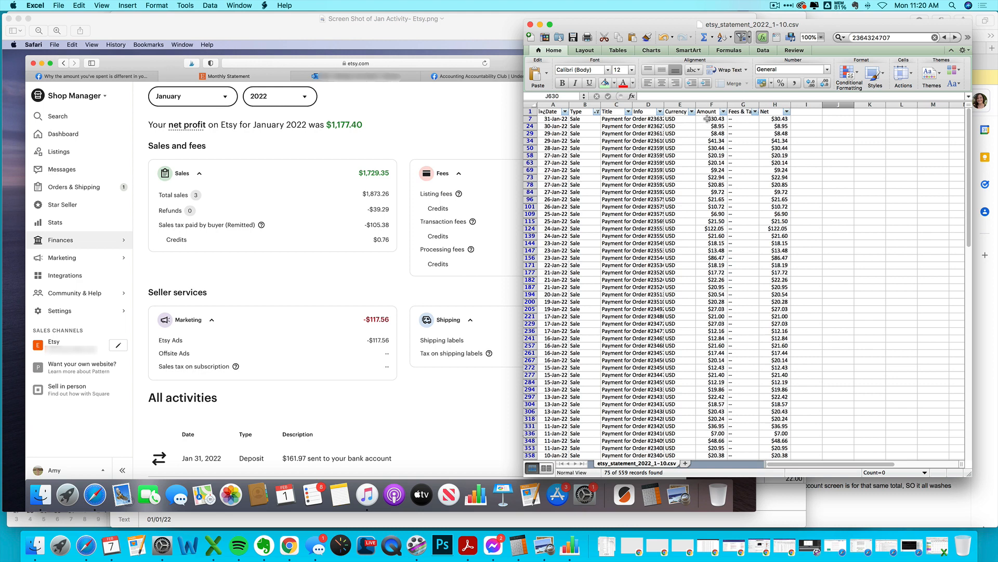
- Select the Amount values of all filtered Sale rows in the Etsy statement to count them
drag(707, 119, 707, 247)
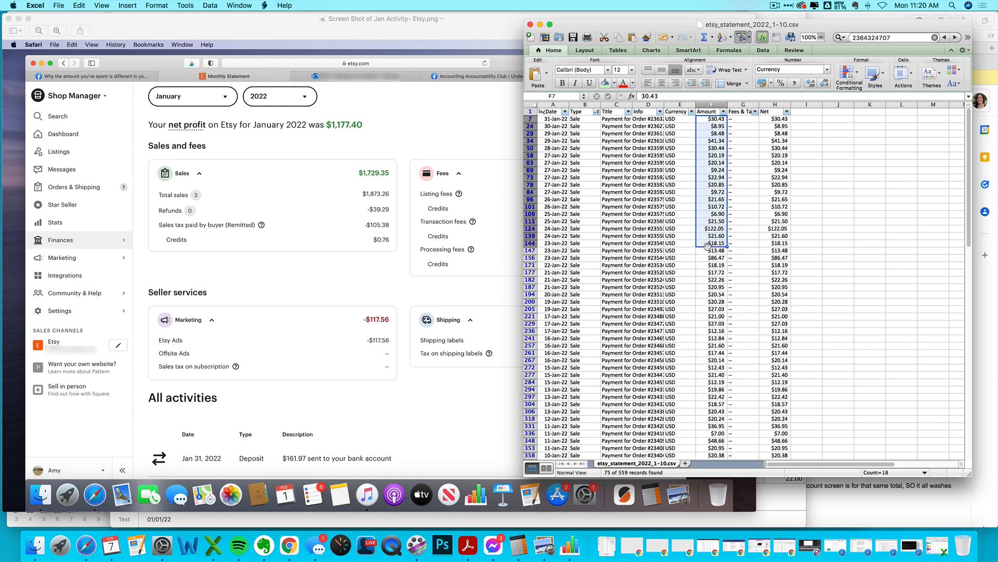
key(super+shift+Down)
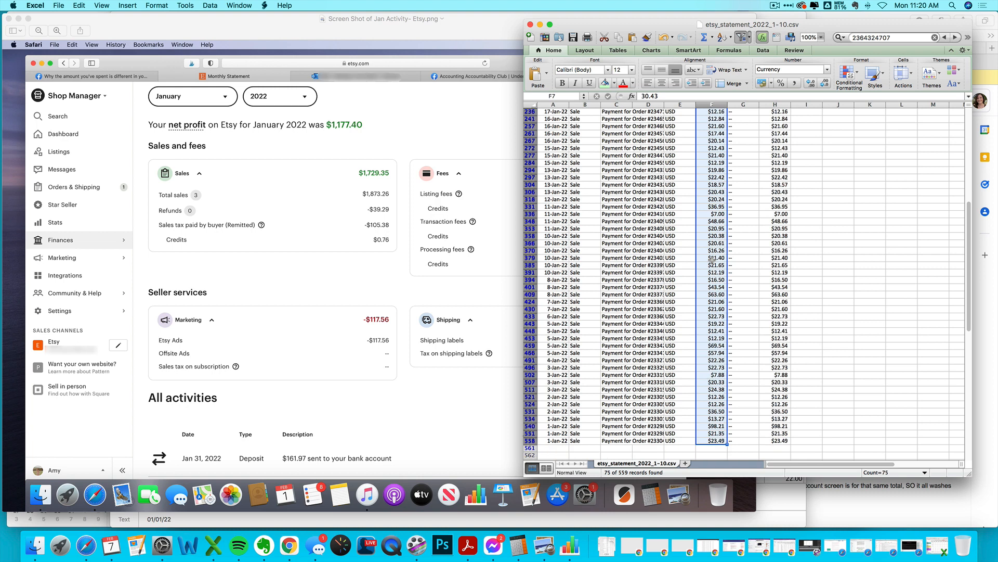
scroll(713, 259, up, 2)
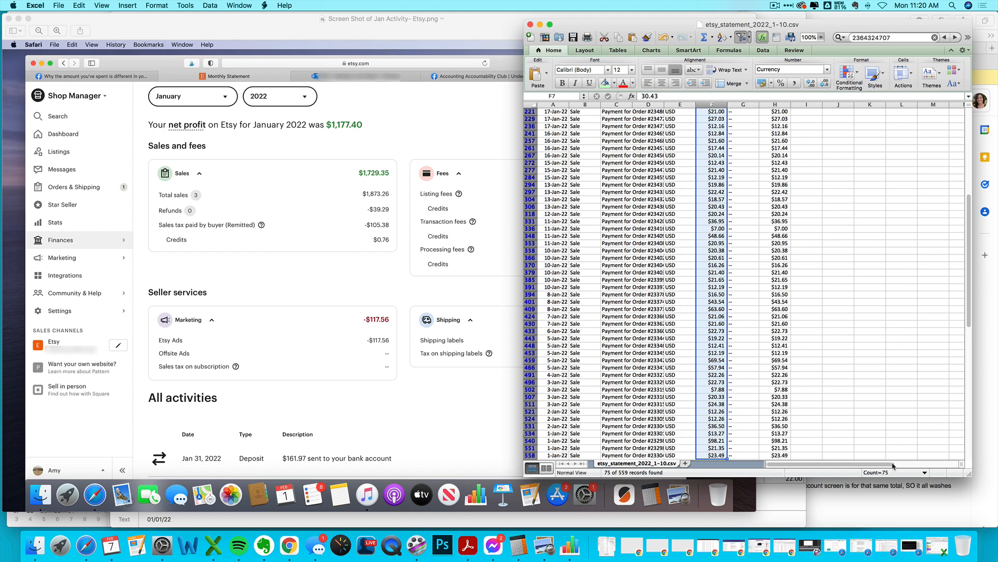
- Switch to the bookkeeping workbook, select all sale dates on the Jan sheet to count the orders, and return to the last order
click(569, 519)
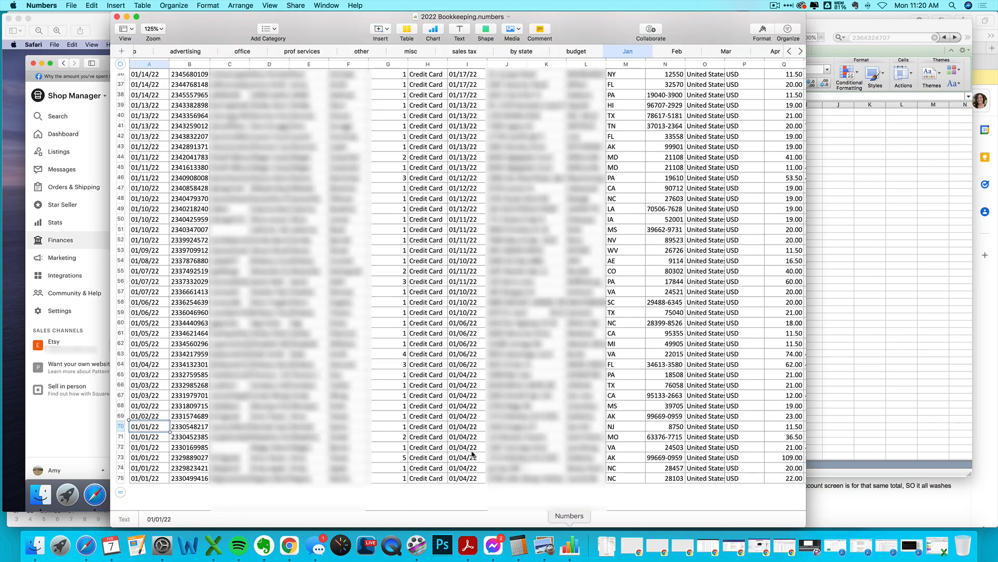
click(208, 434)
drag(148, 479, 150, 125)
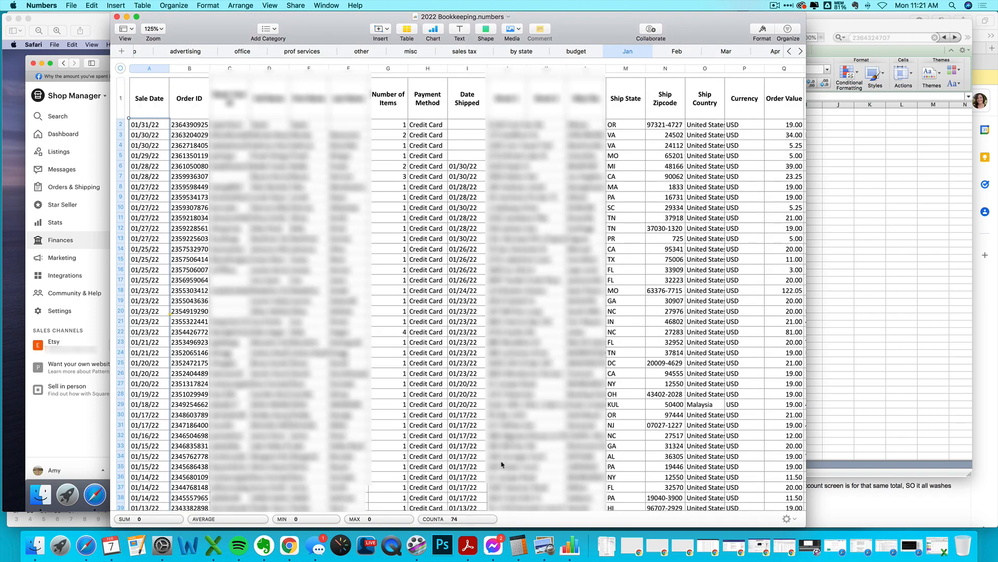
click(228, 312)
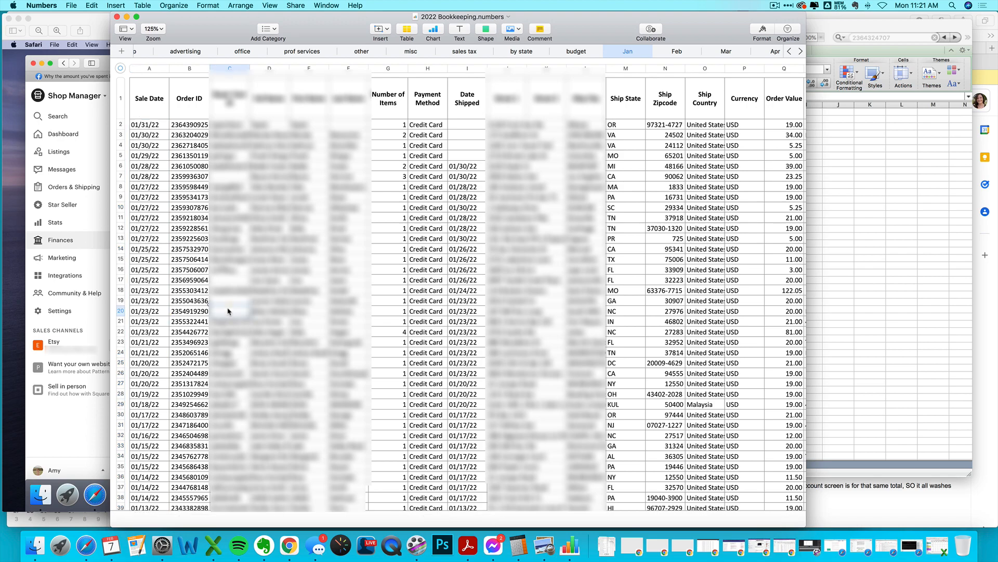
scroll(229, 312, down, 10)
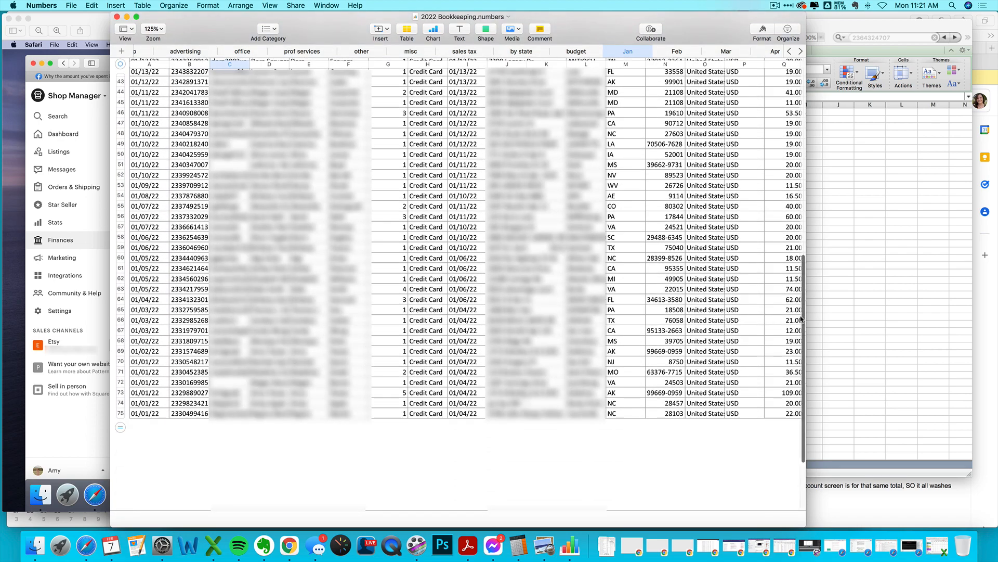
- Copy the order number from the title of the last Sale row, cell C558, in the Etsy statement, leaving the cell unchanged
click(858, 326)
scroll(747, 354, down, 3)
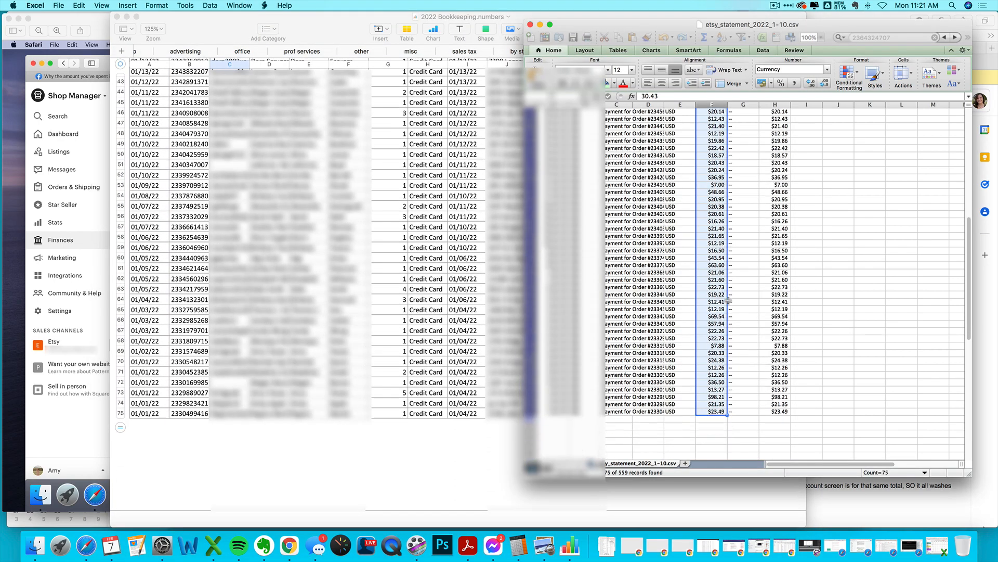
click(677, 272)
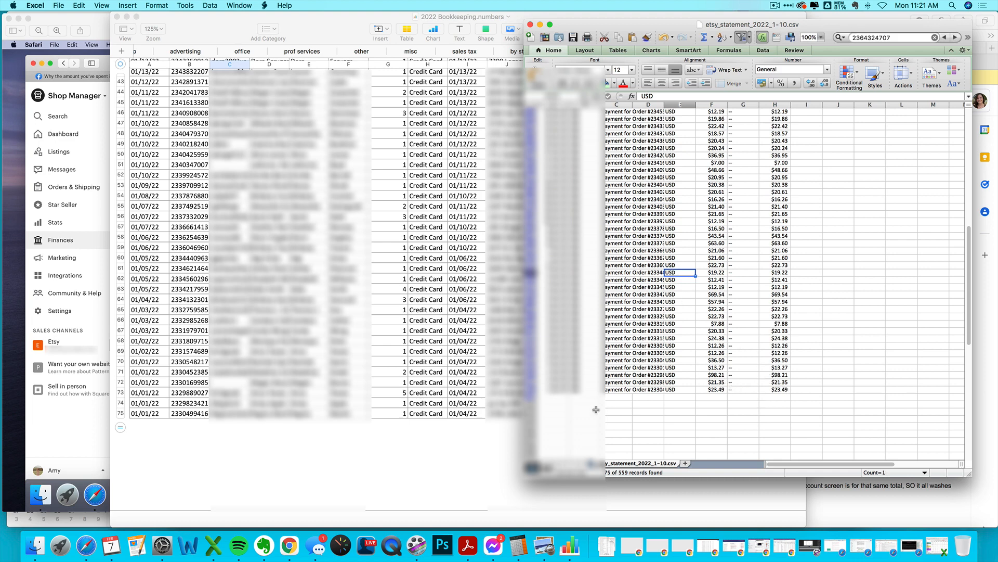
click(262, 444)
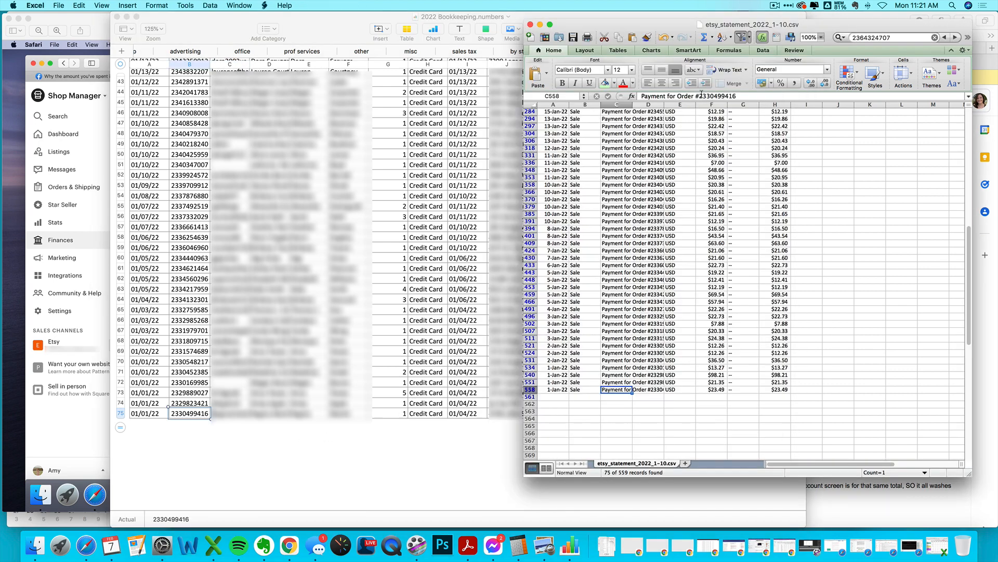
drag(700, 96, 741, 96)
key(super+c)
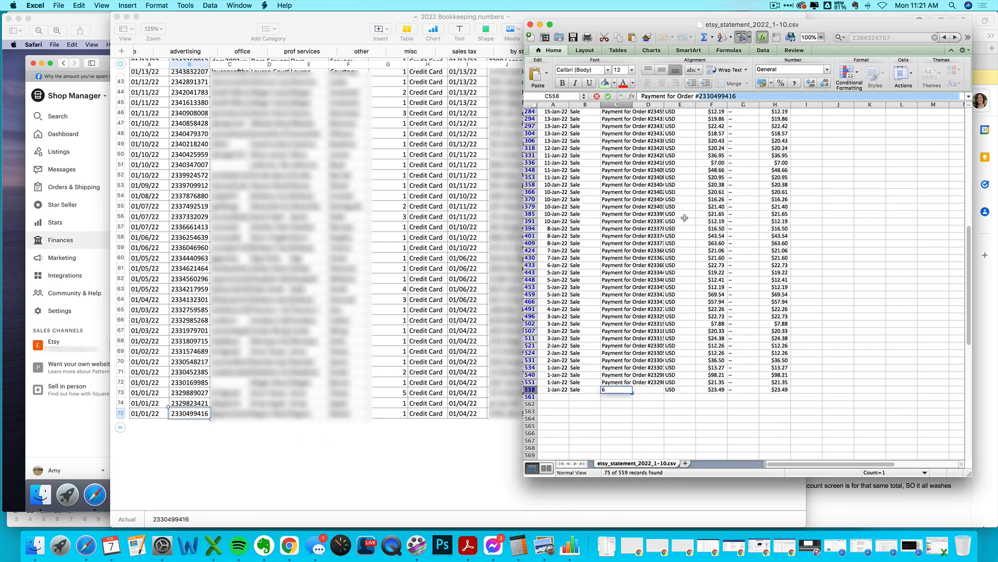
click(581, 326)
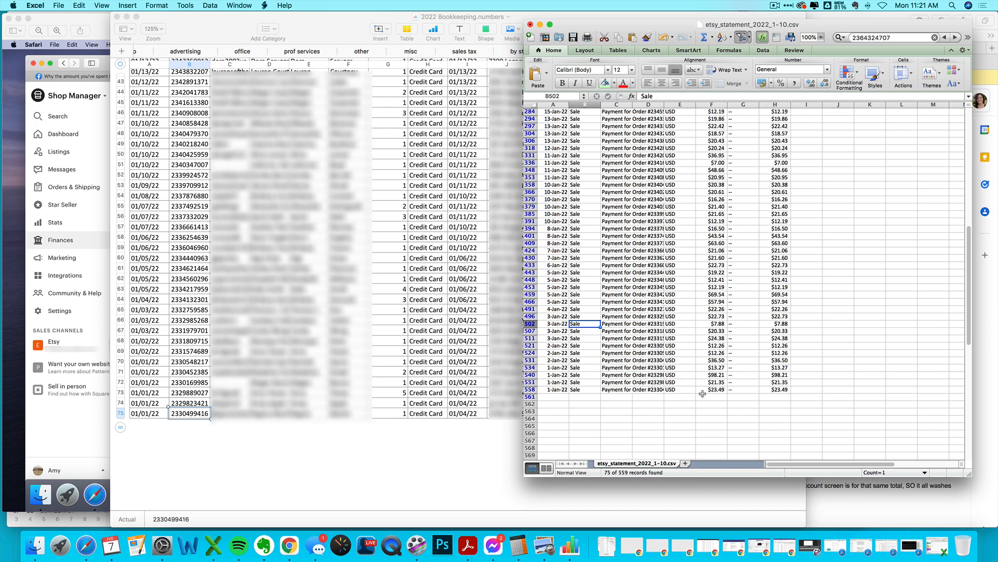
- Search the Jan sheet for the copied order number and close the search
click(369, 426)
key(super+f)
key(super+v)
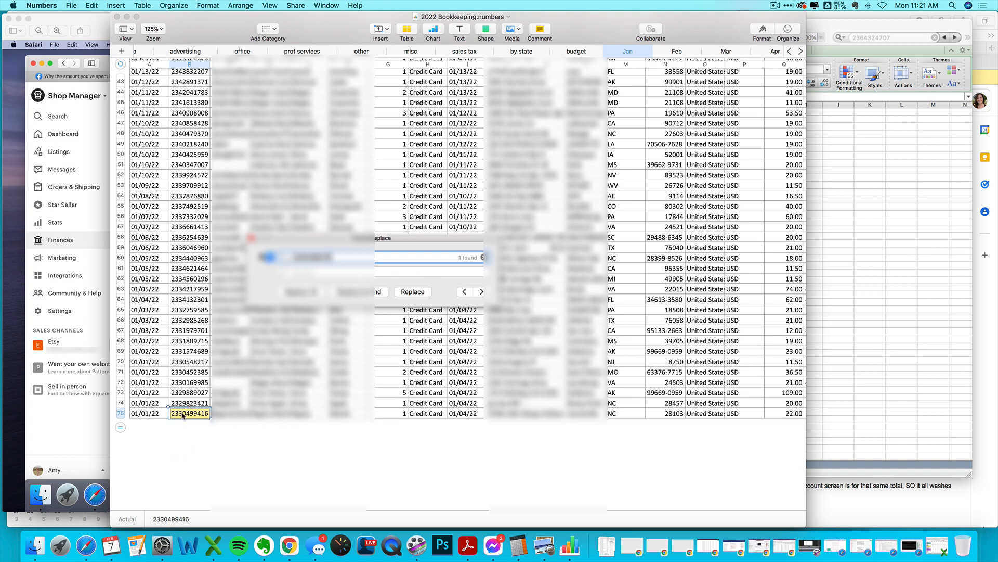
click(252, 238)
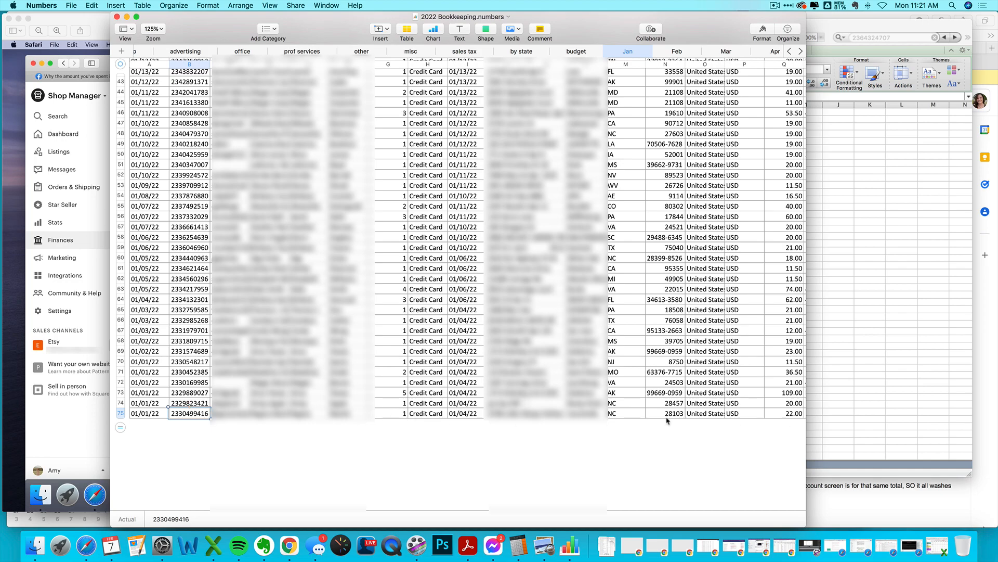
- Return to the newest order on the Jan sheet, dated 01/31/22, and copy its order number
scroll(416, 260, up, 20)
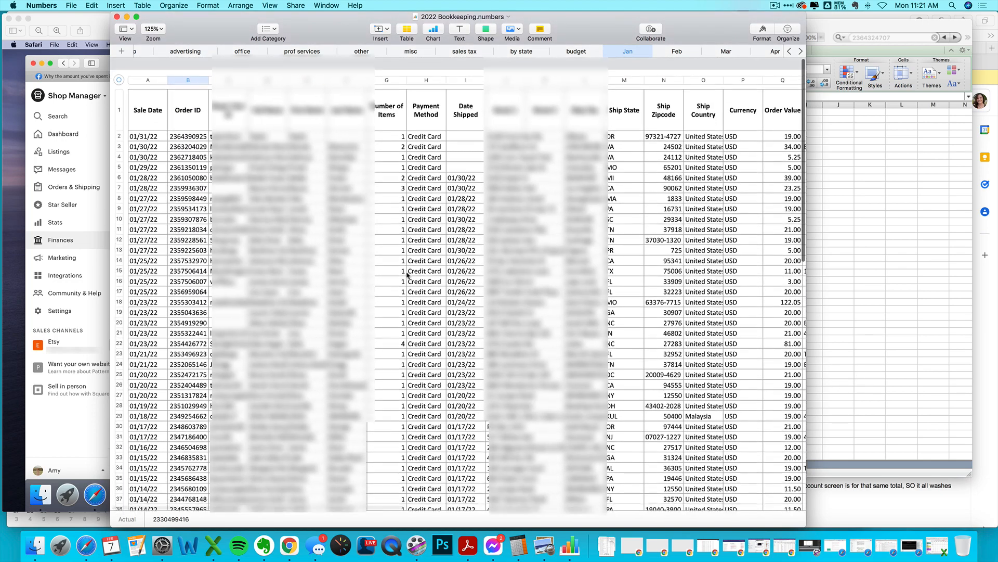
click(250, 139)
click(195, 125)
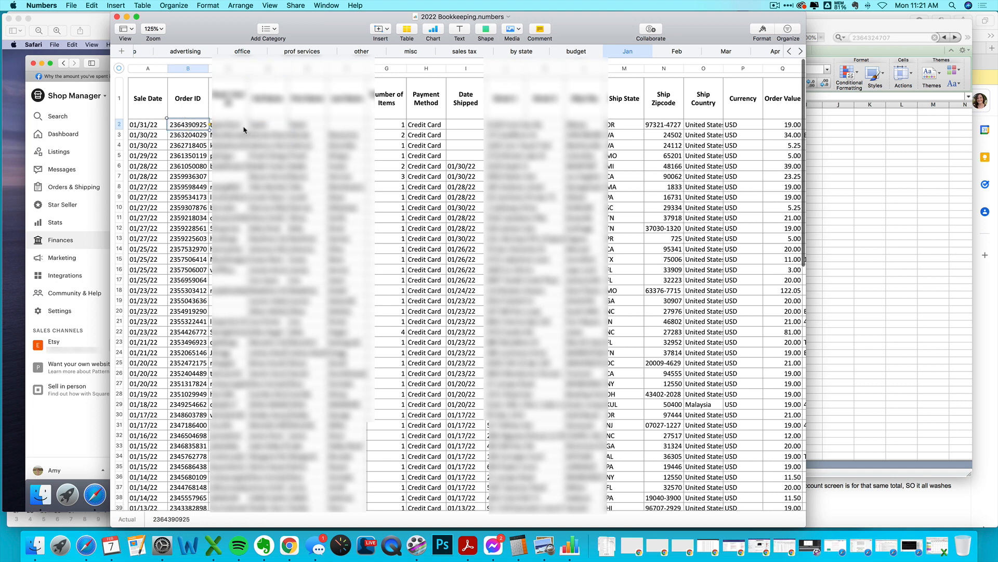
- Switch to the Etsy statement in Excel, search it for the copied order number, and close the search
click(840, 186)
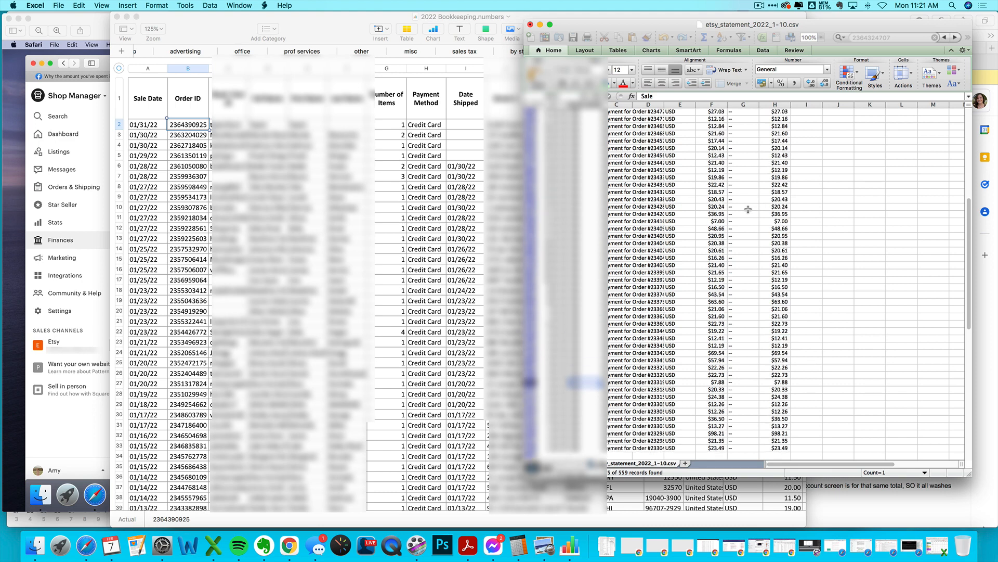
scroll(728, 205, up, 10)
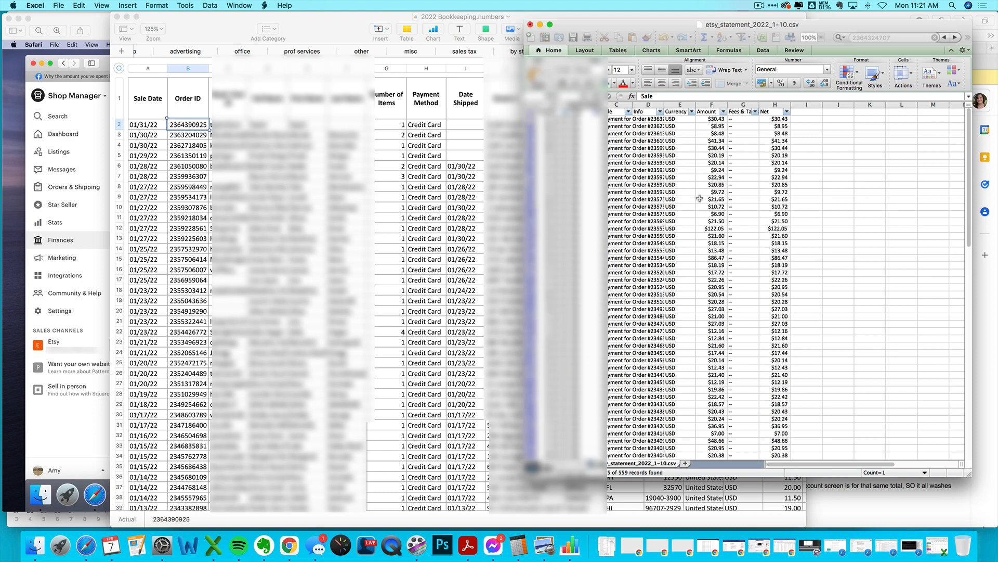
click(699, 199)
key(super+f)
key(super+v)
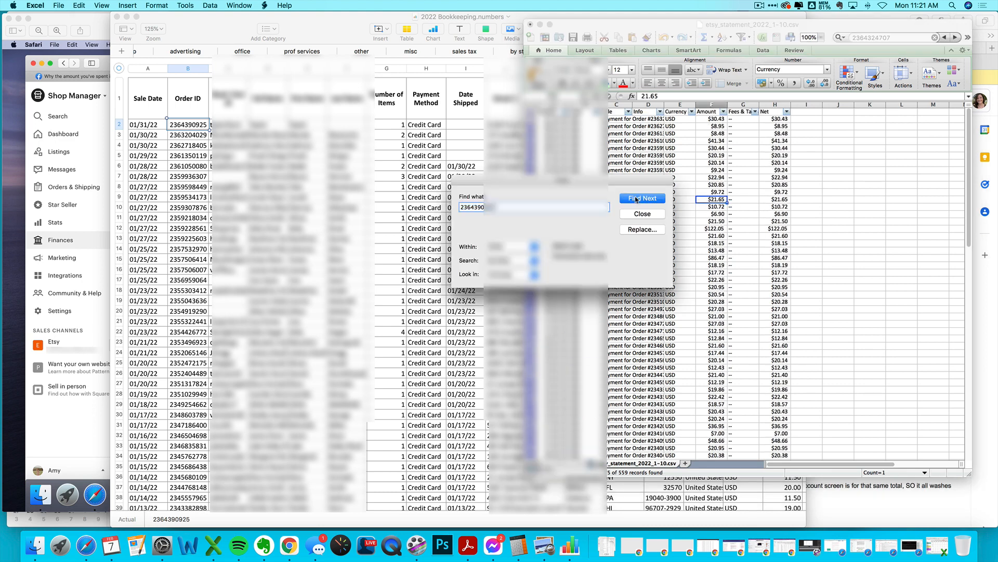
click(635, 199)
click(574, 293)
click(628, 213)
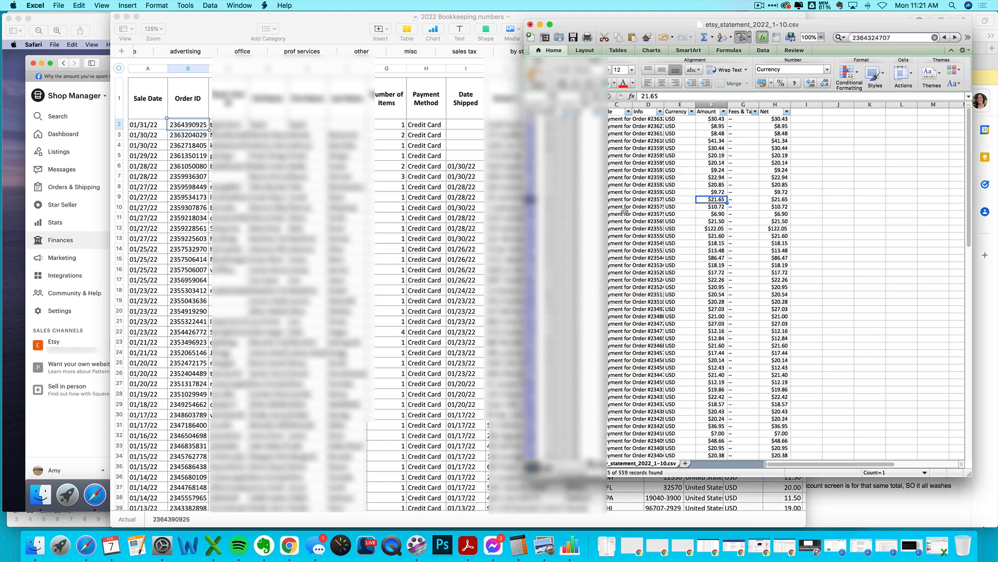
- Switch back to the Jan sheet in Numbers and bold the whole 01/31/22 order row, row 2
click(190, 147)
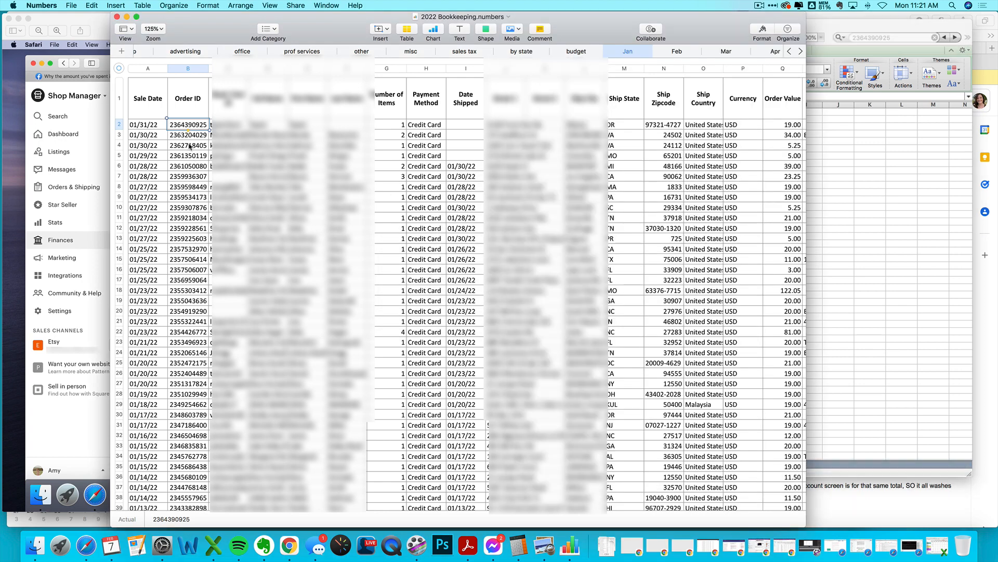
click(119, 124)
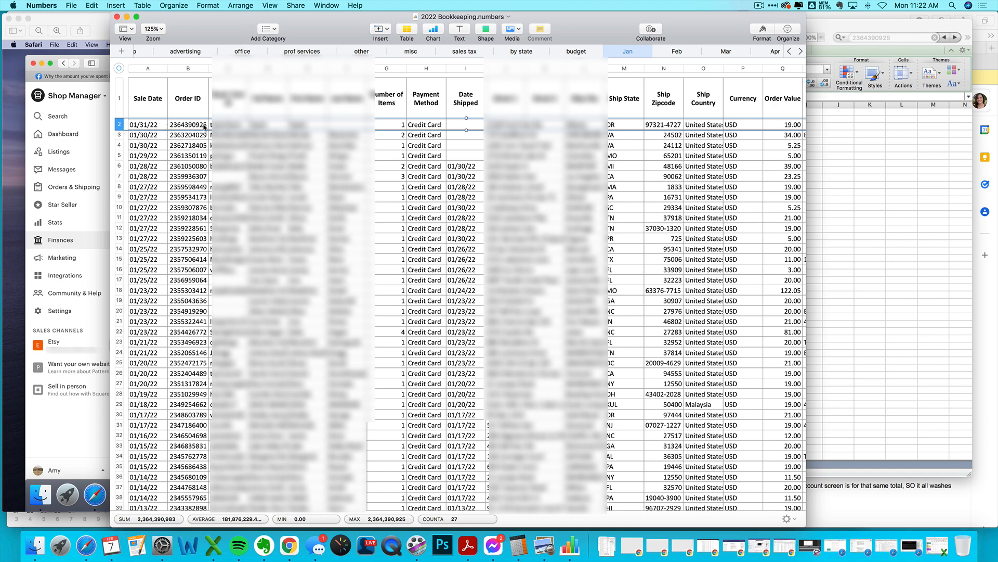
key(super+b)
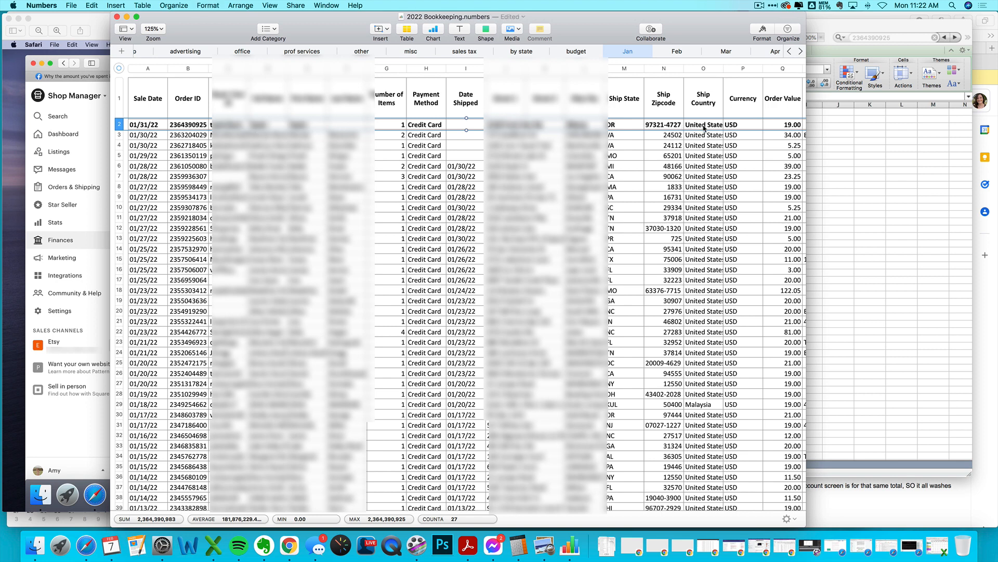
- Select the Order Total of the bolded 01/31/22 order on the Jan sheet
scroll(774, 128, right, 6)
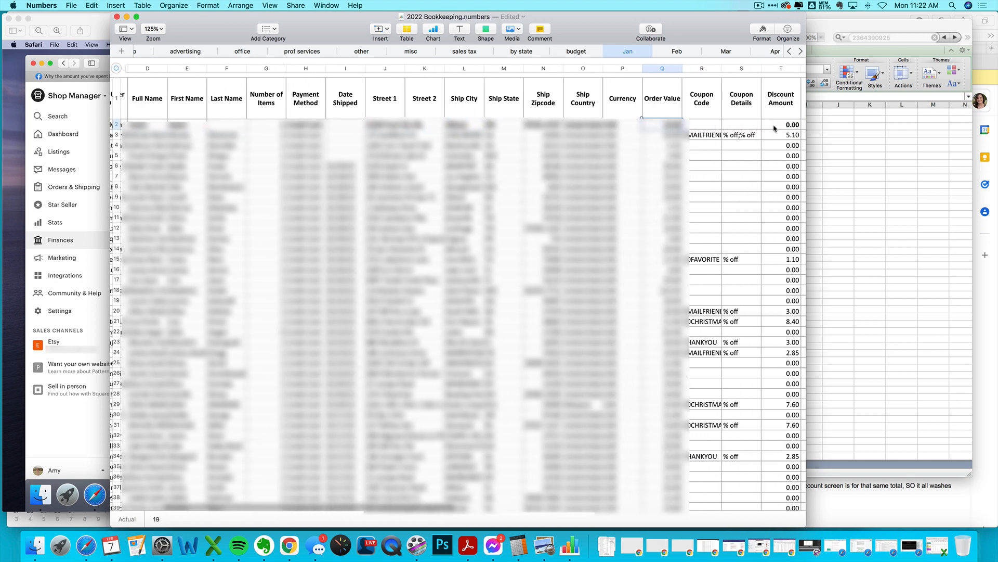
scroll(775, 127, right, 5)
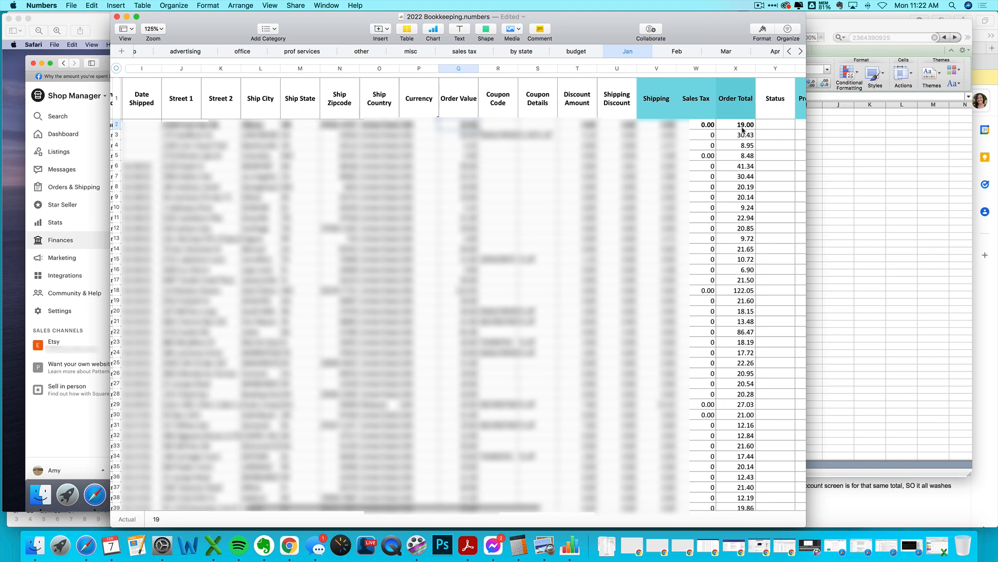
click(744, 127)
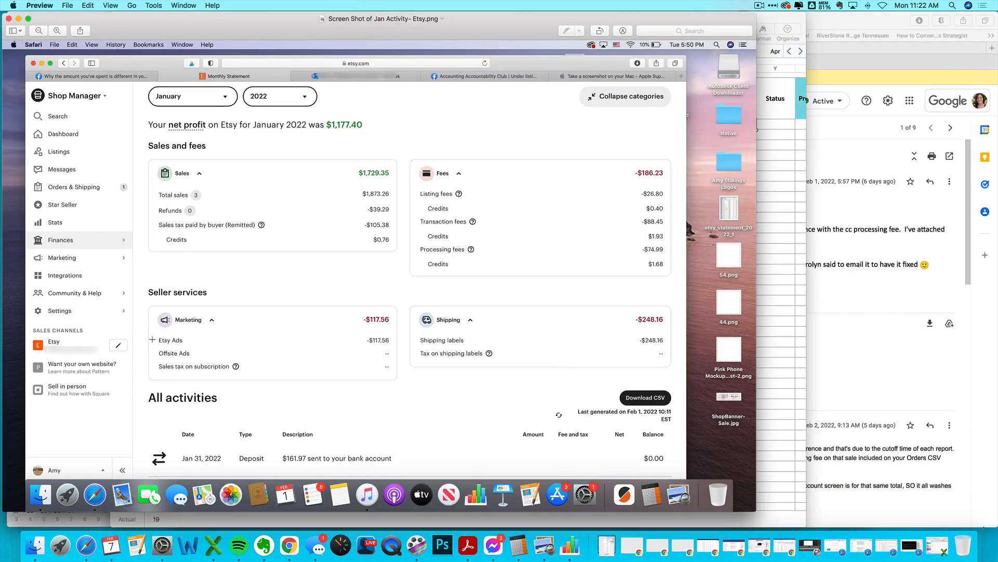
- Mark the Total sales amount in the January activity screenshot, and return to the bookkeeping workbook to locate the monthly summary sheet
drag(365, 190, 393, 199)
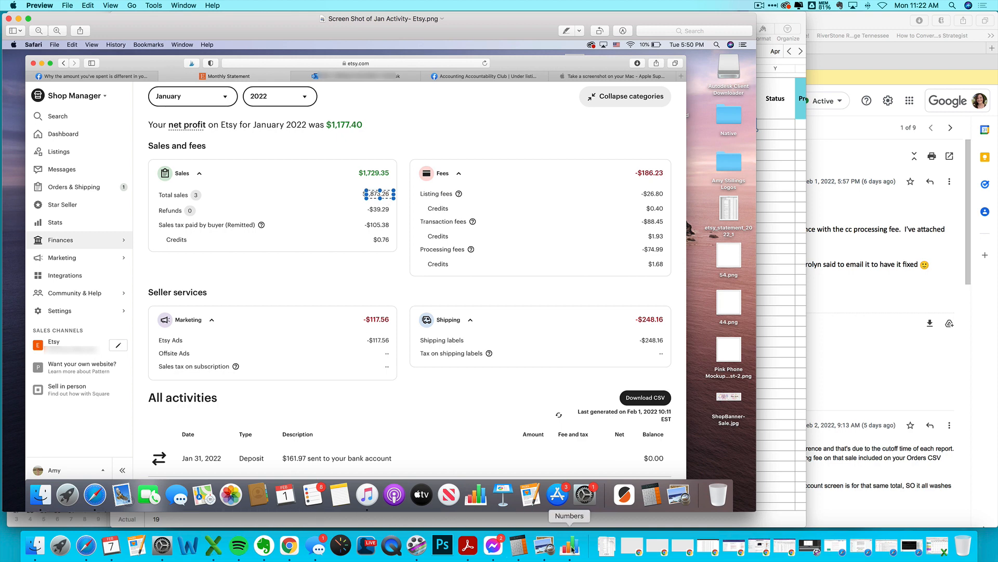
click(571, 546)
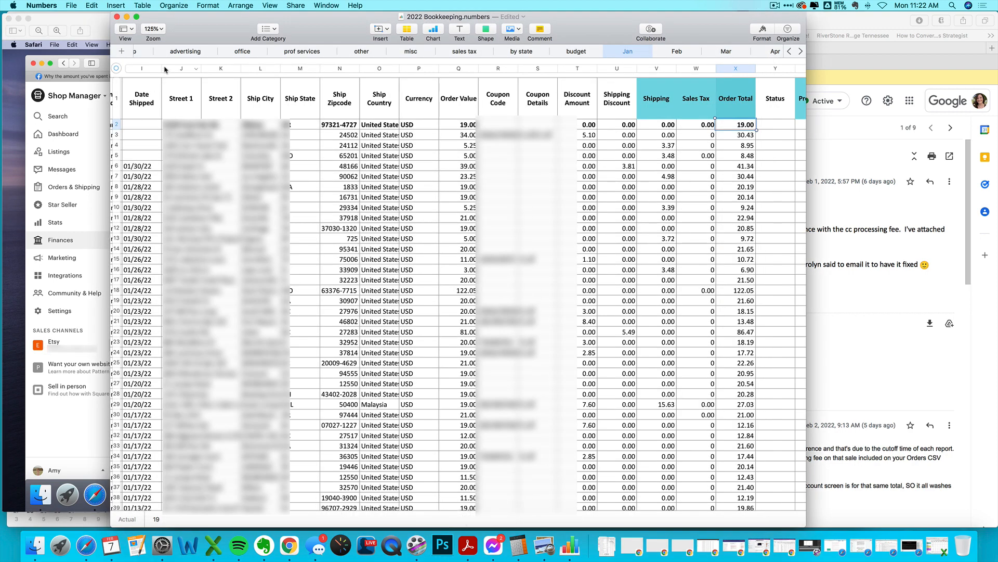
click(789, 51)
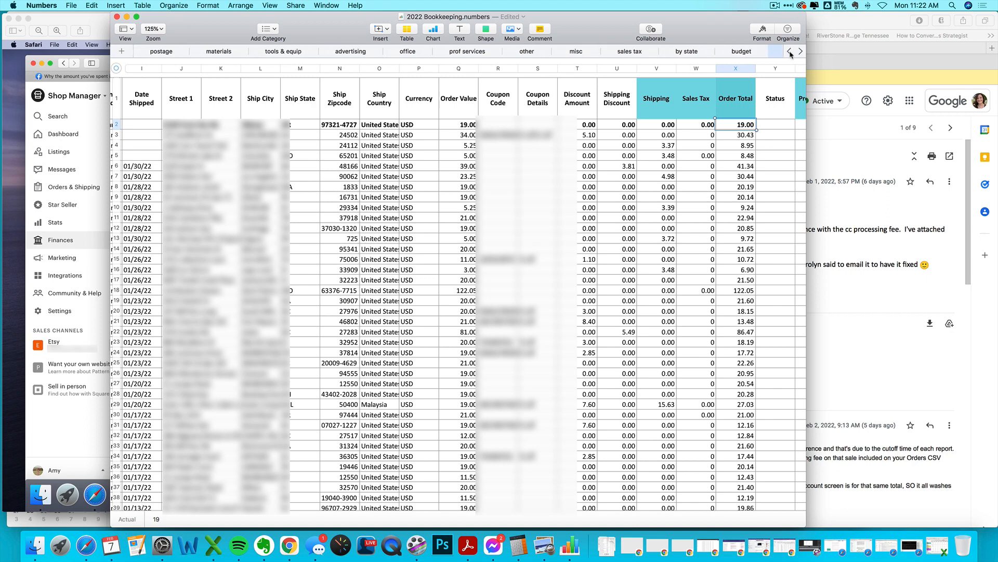
click(790, 53)
click(791, 53)
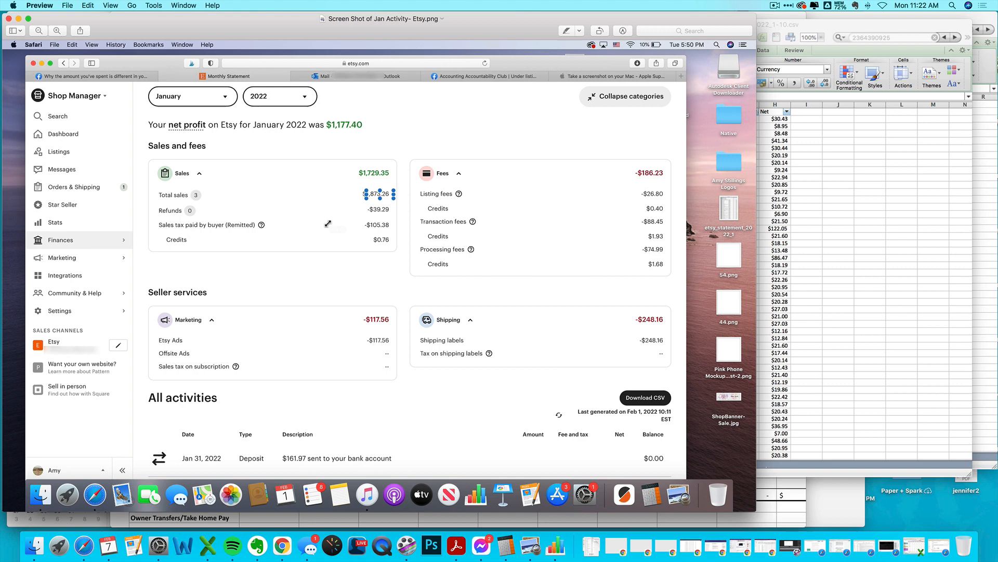
- Mark the Total sales and Refunds amounts in the January activity screenshot in Preview, leaving nothing selected
click(328, 224)
drag(363, 191, 393, 199)
click(357, 196)
drag(354, 204, 394, 215)
click(303, 204)
- Switch to the Etsy statement in Excel and set the Type filter to show all transaction types
click(801, 251)
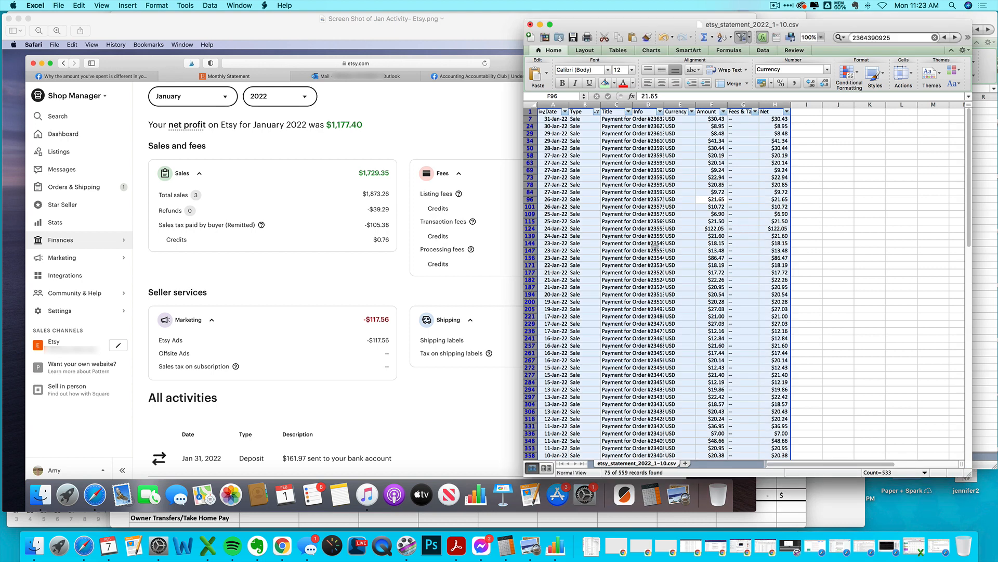
click(737, 399)
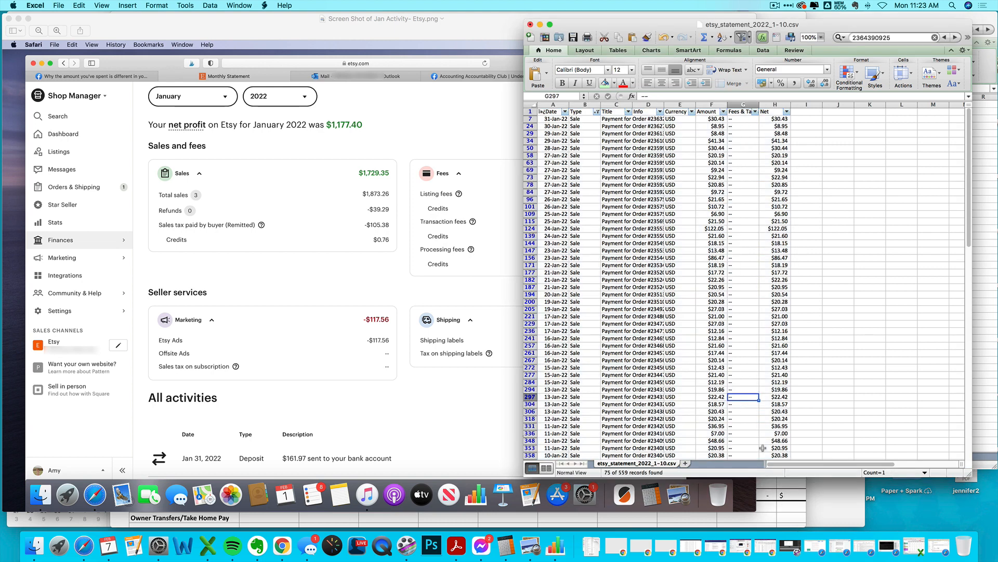
click(711, 309)
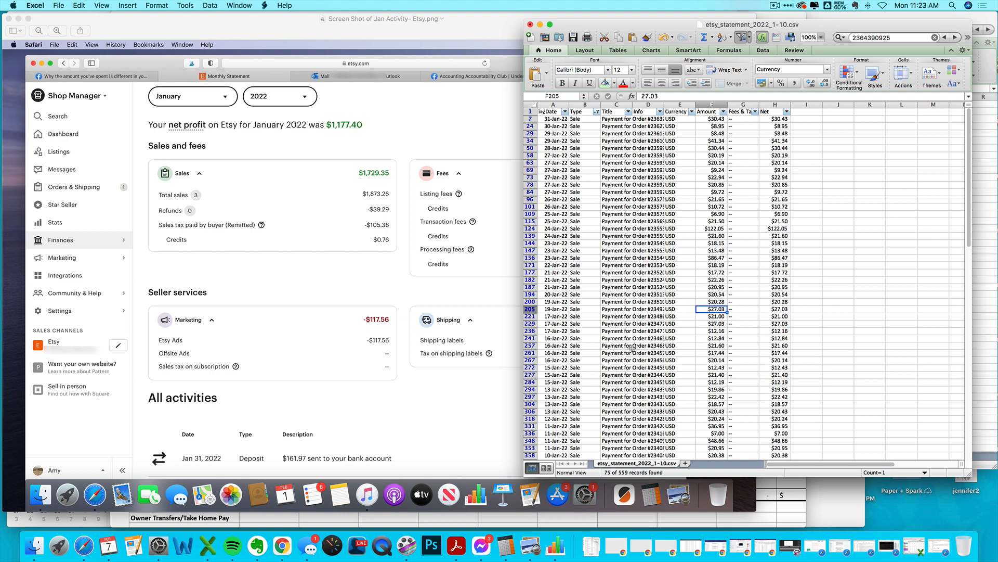
click(596, 112)
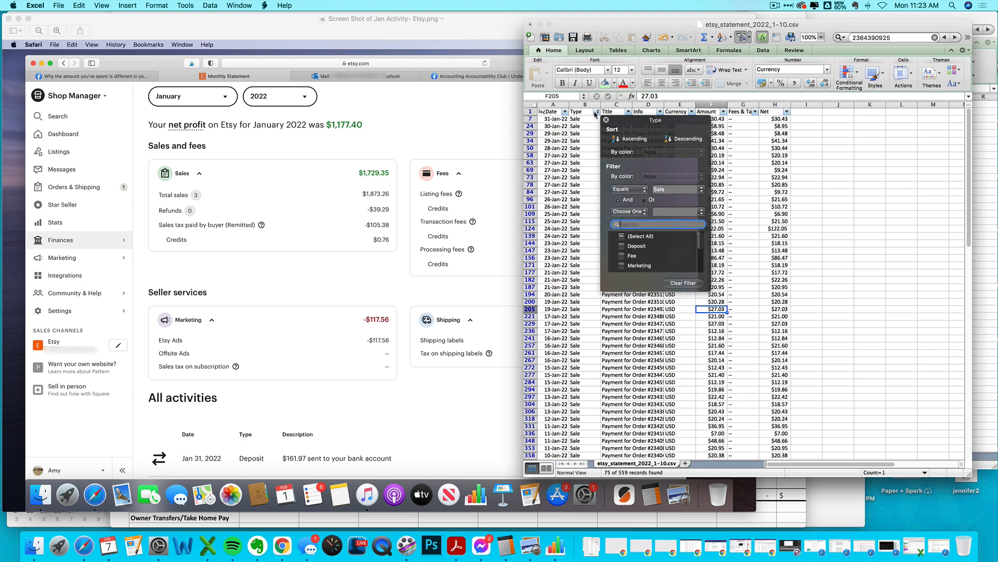
click(622, 236)
click(754, 242)
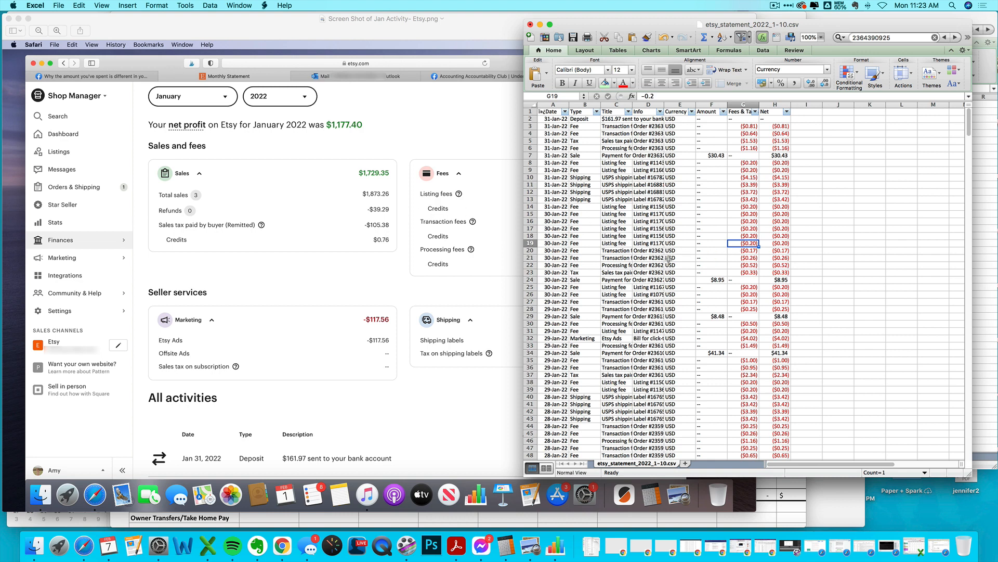
- Review the January revenue on the monthly summary sheet in Numbers and return to the Etsy statement
click(782, 512)
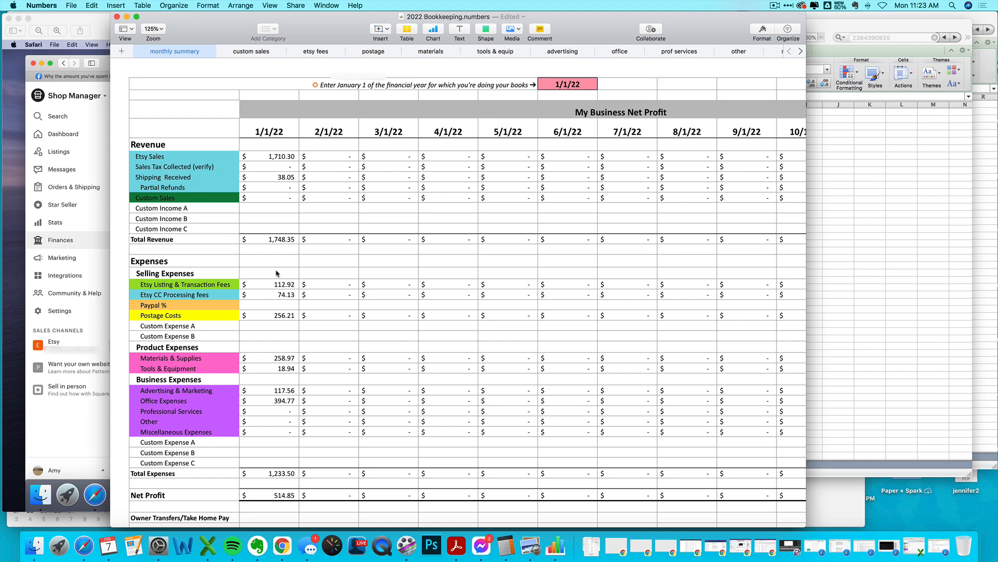
click(856, 286)
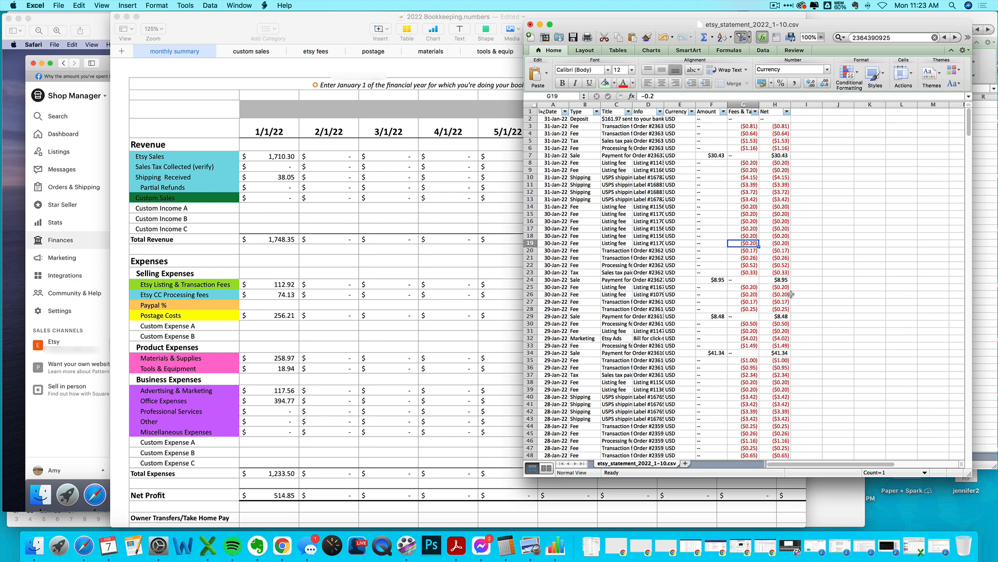
click(744, 280)
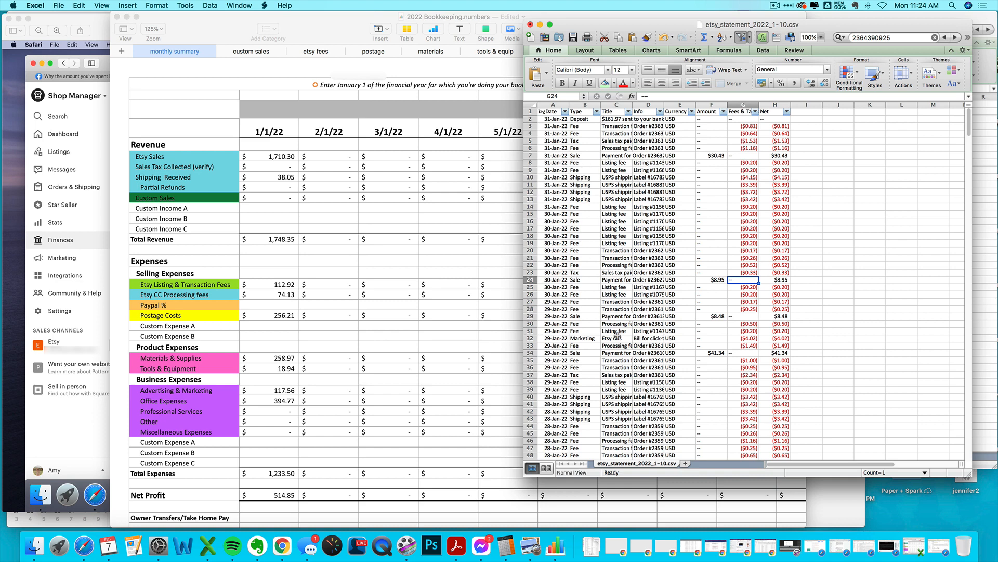
- Highlight the 17-Jan-22 Refund row, row 227, of the Etsy statement in light green
click(966, 363)
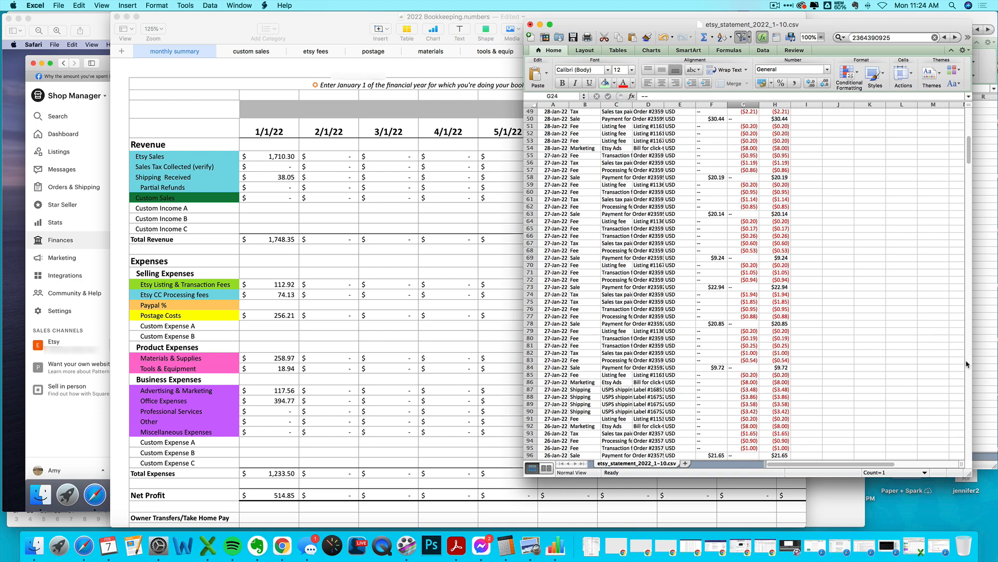
click(965, 363)
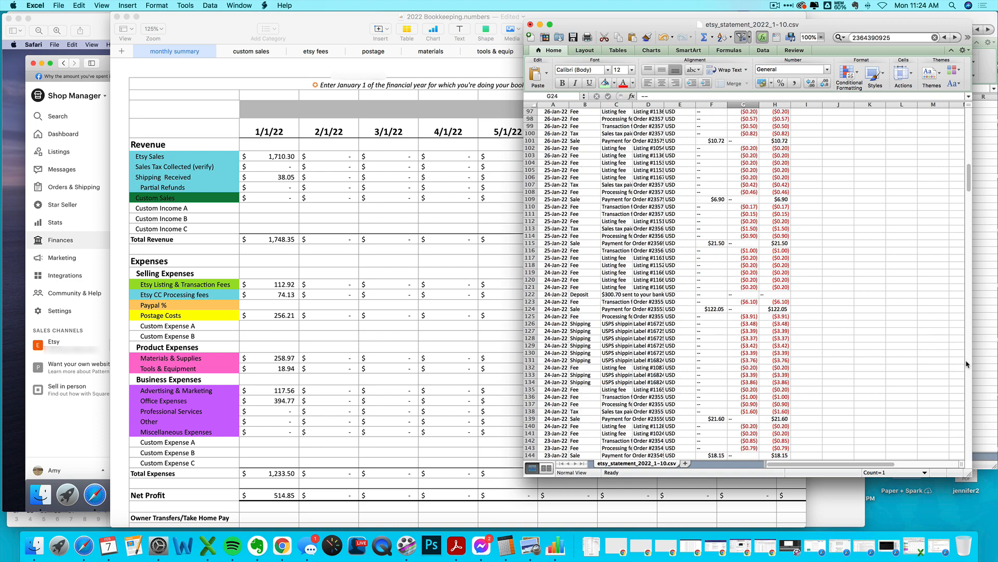
click(966, 362)
click(966, 364)
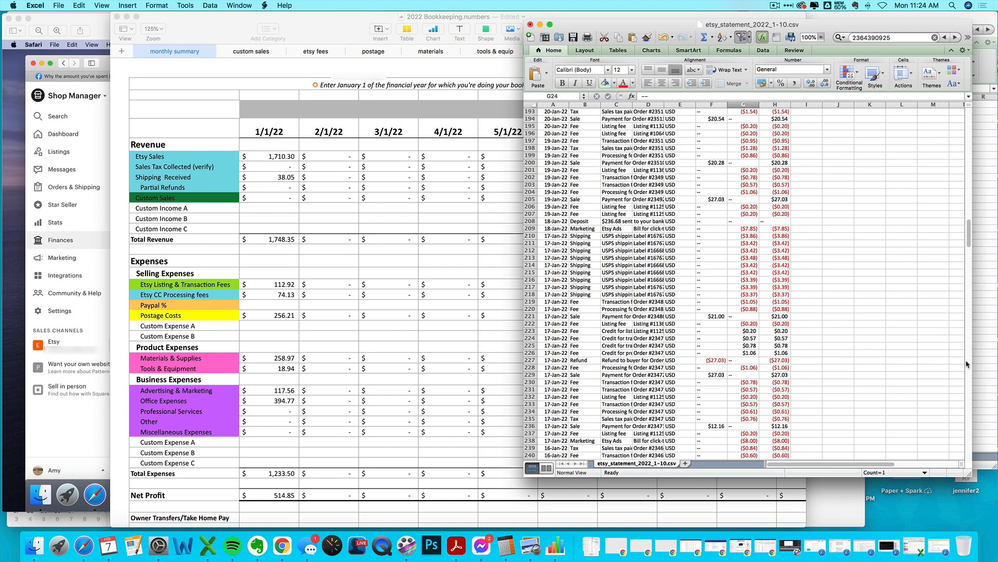
click(529, 360)
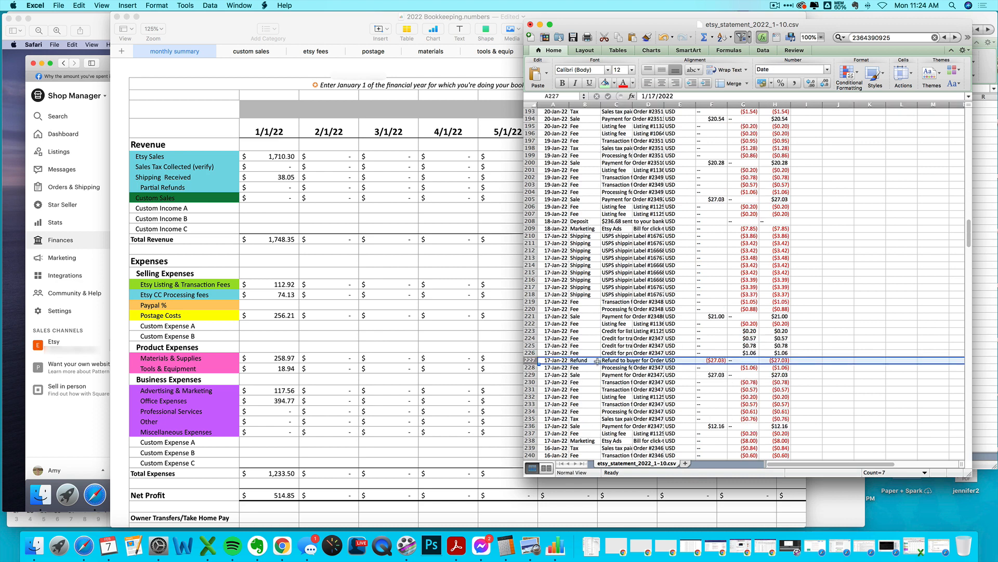
click(605, 83)
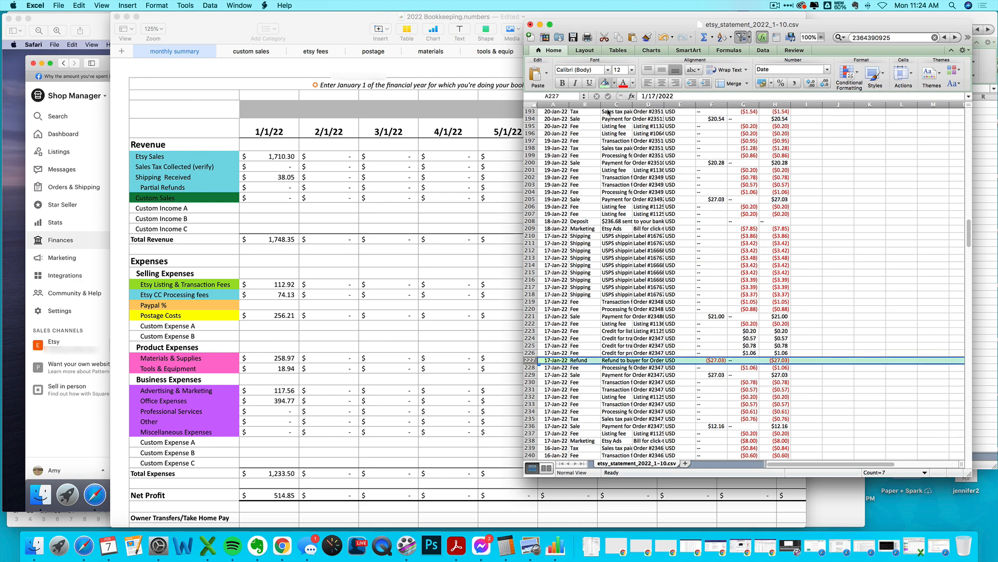
- Widen the Title and Info columns to fit their text, and highlight rows 228 and 229 in light green
click(531, 367)
drag(531, 370, 530, 375)
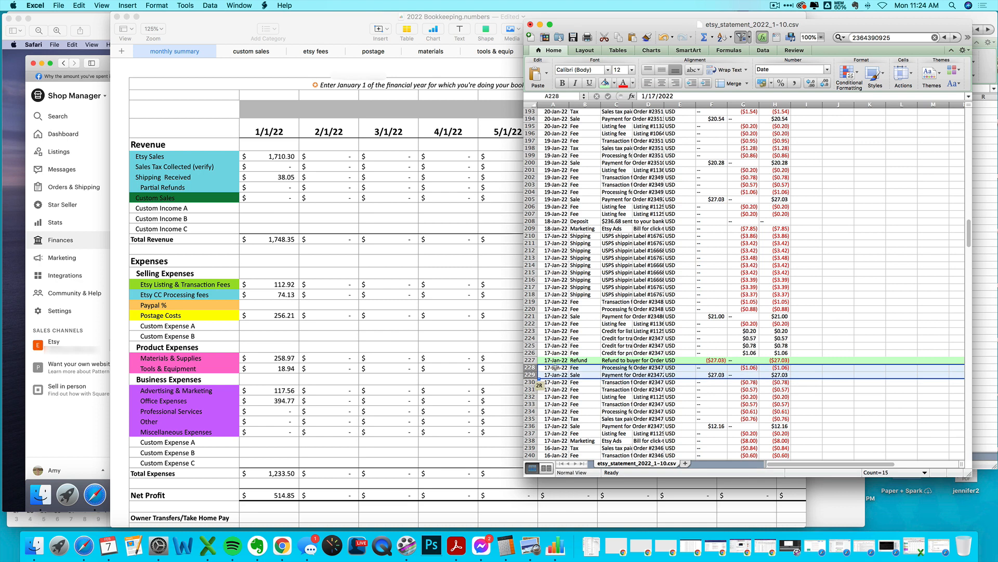
double_click(639, 104)
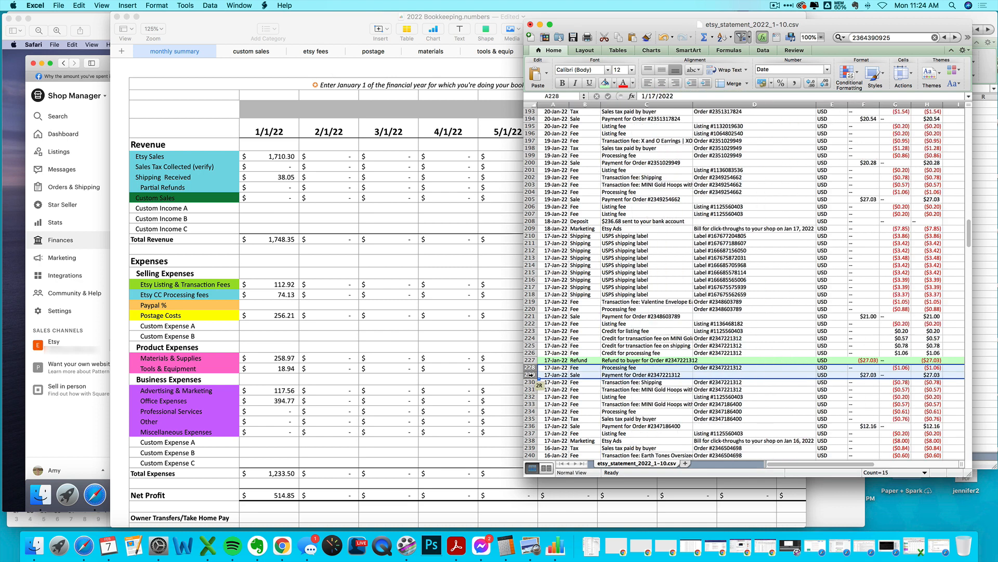
click(605, 83)
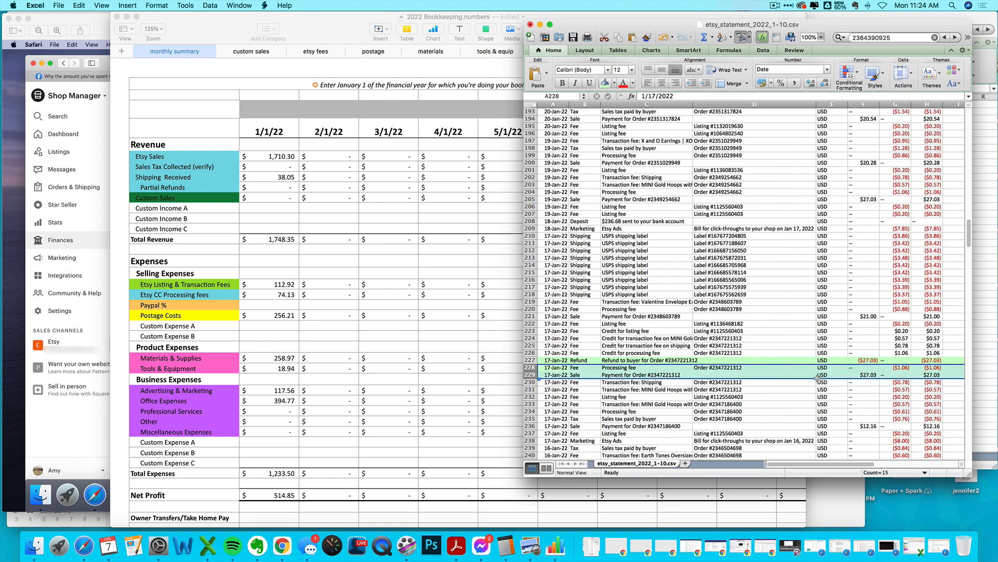
- Examine the refunded order's sale amount in F229, refund amount in F227, and the fee credit rows above it
click(845, 374)
click(862, 374)
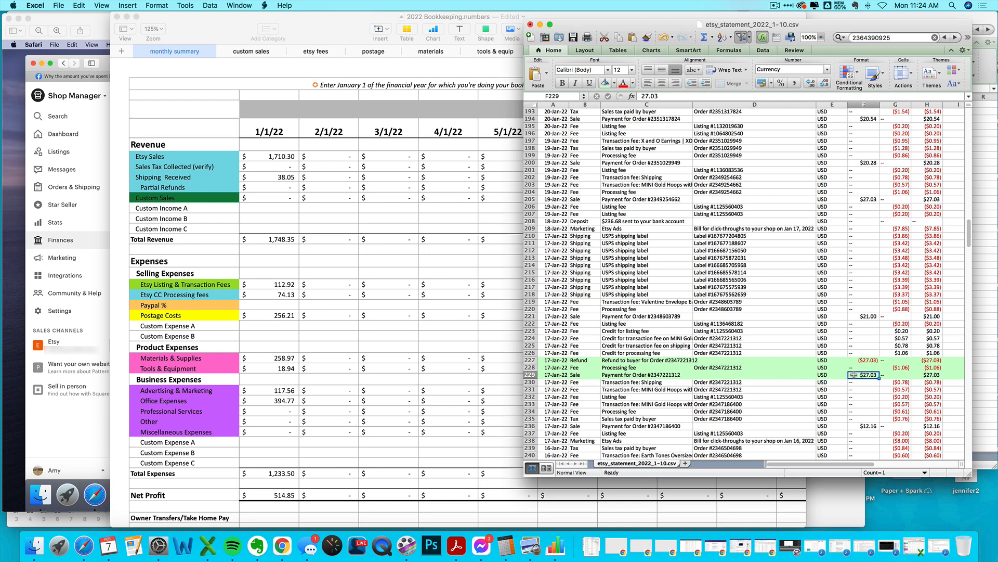
click(874, 360)
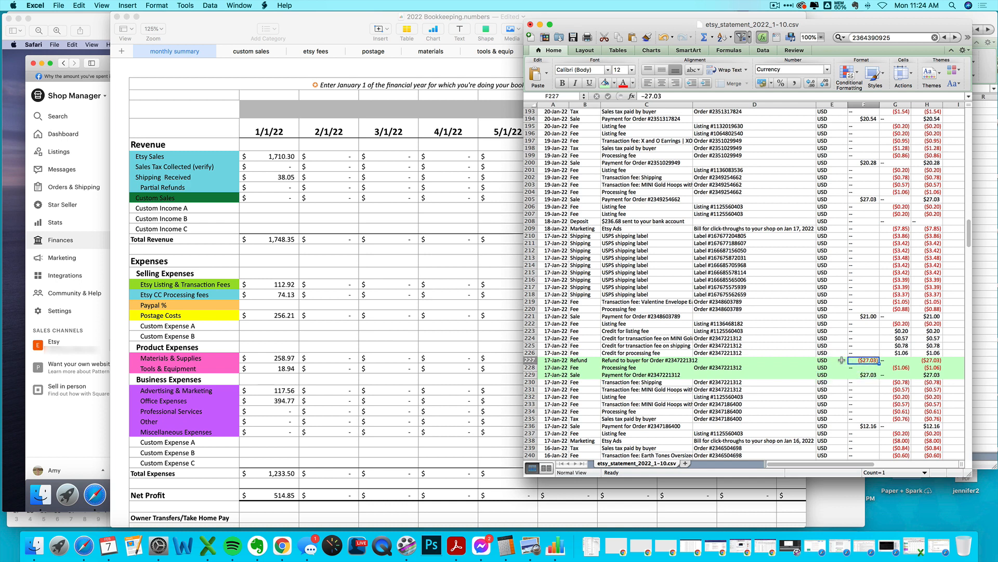
scroll(688, 362, down, 3)
click(616, 272)
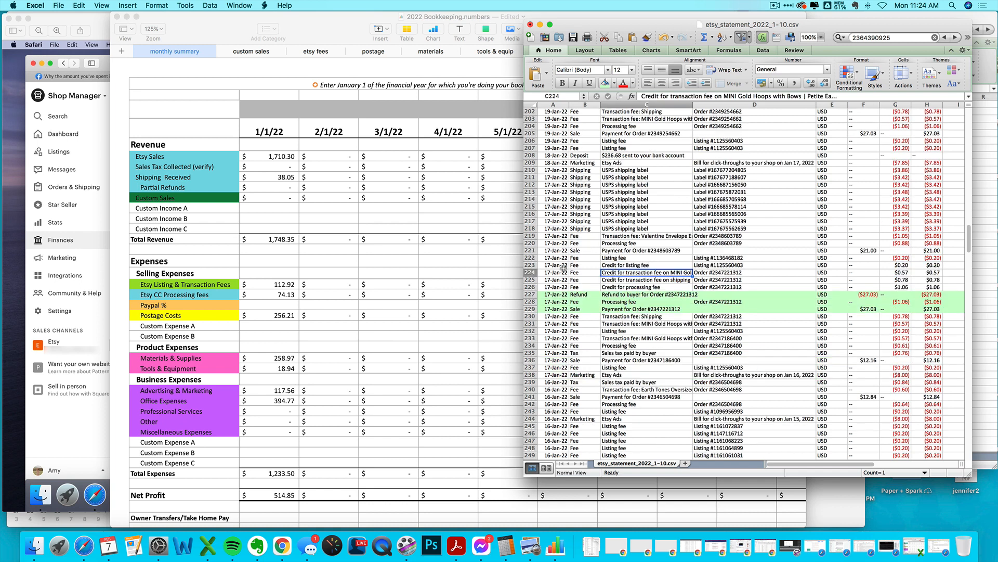
- Examine the listing fee credit in row 223 and the refunded order's fee credits in rows 224 to 226
click(527, 265)
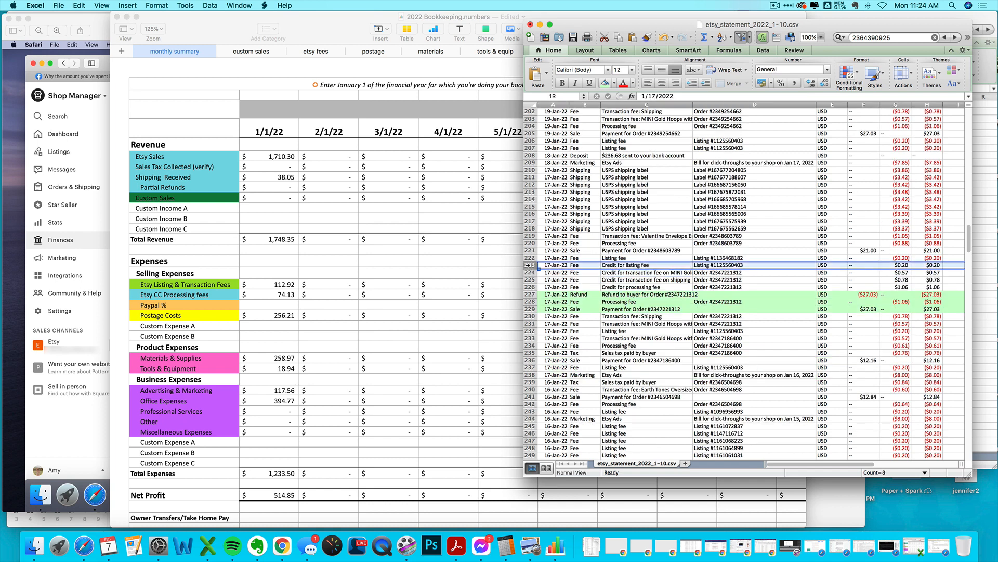
drag(528, 272, 530, 287)
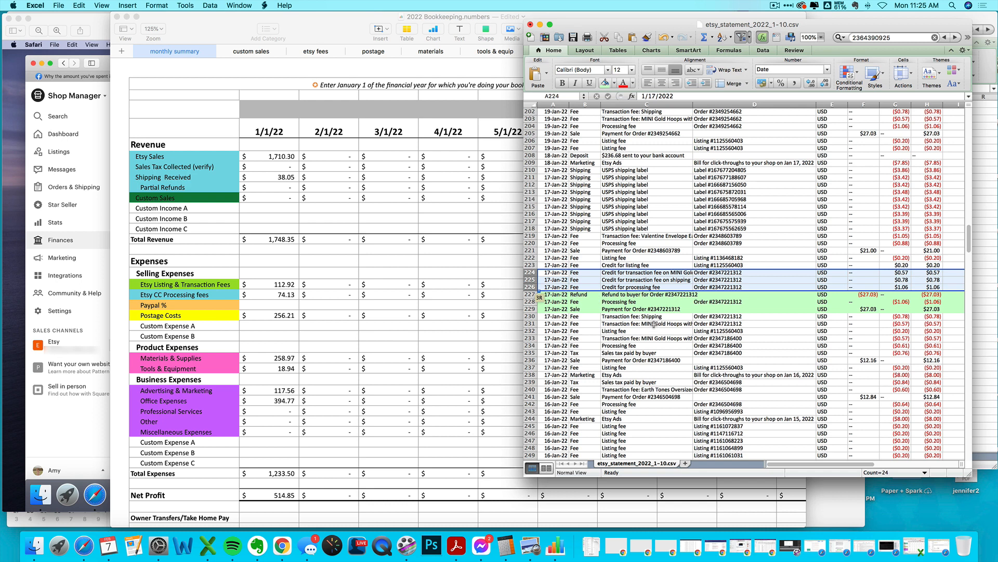
- Highlight the 2-Jan-22 Refund row 516 and the Sale row 521 of the Etsy statement in light green
click(565, 397)
scroll(544, 177, down, 20)
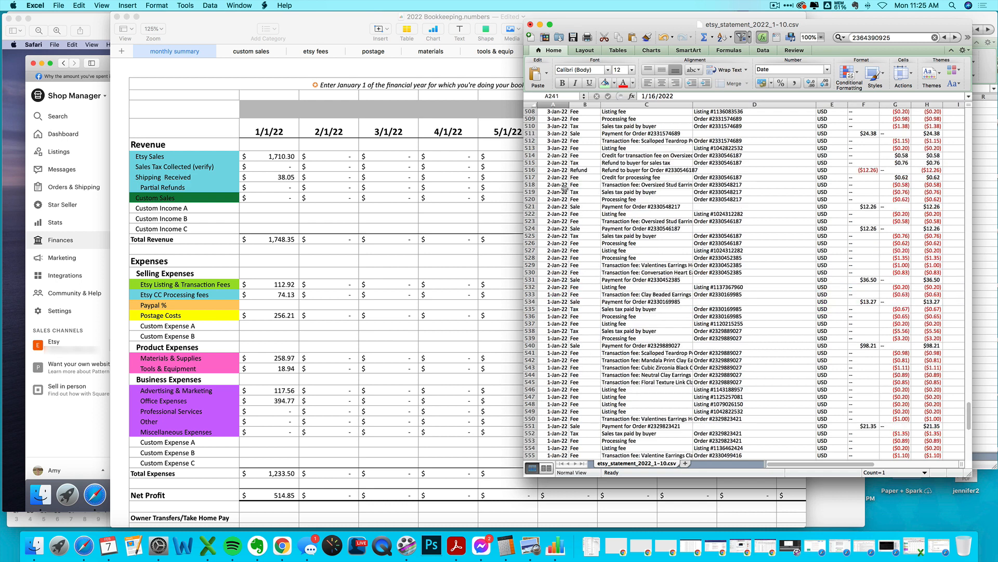
click(531, 170)
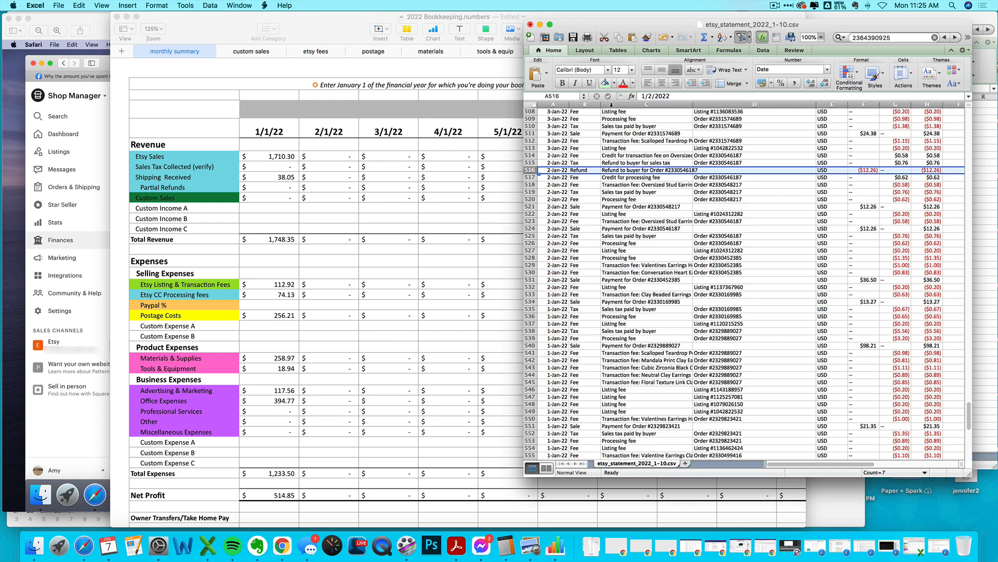
click(605, 83)
click(530, 207)
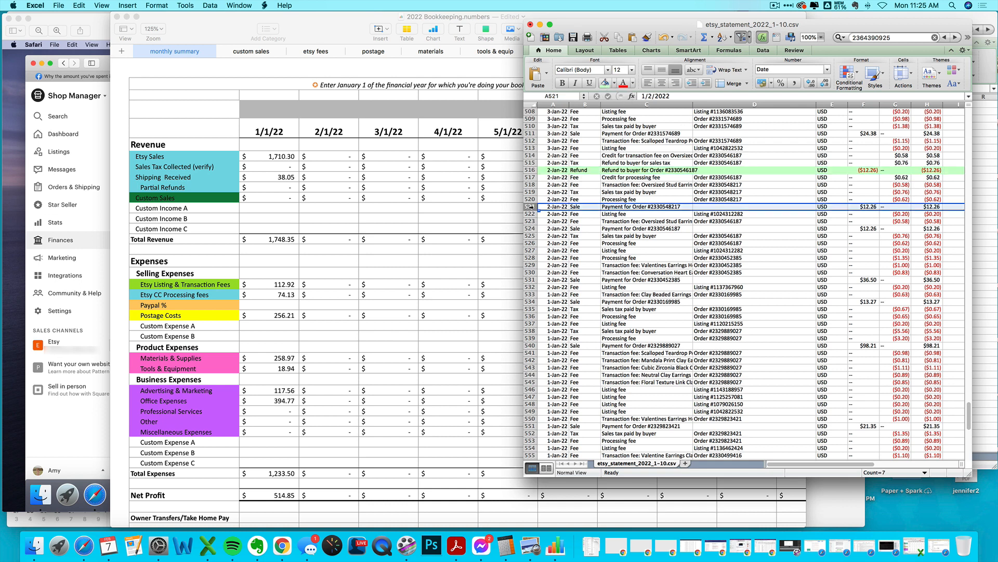
click(605, 83)
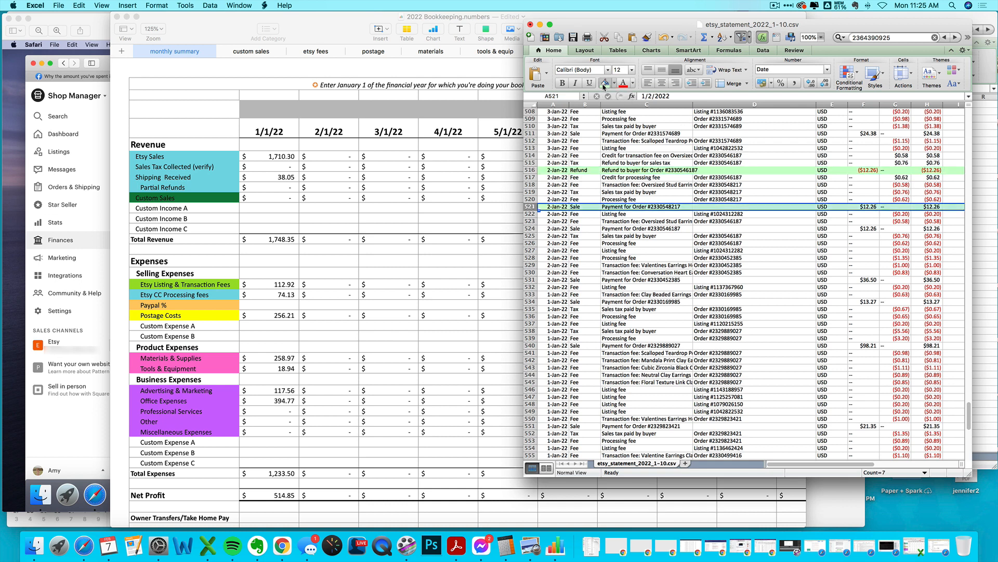
- Add the two refund amounts, 12.26 and 27.03, in Calculator and move the calculator clear of the statement
click(830, 202)
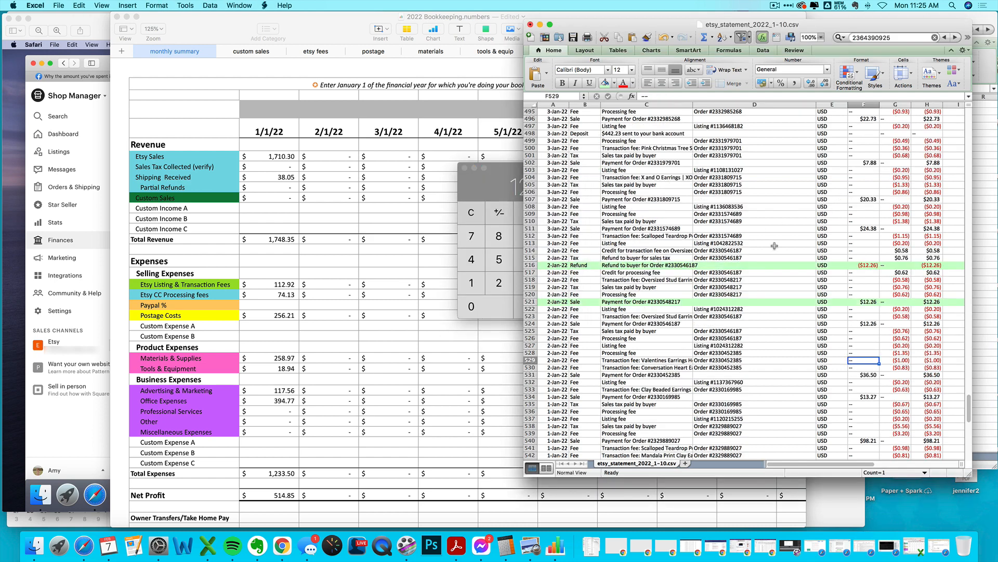
click(970, 272)
click(968, 267)
click(969, 266)
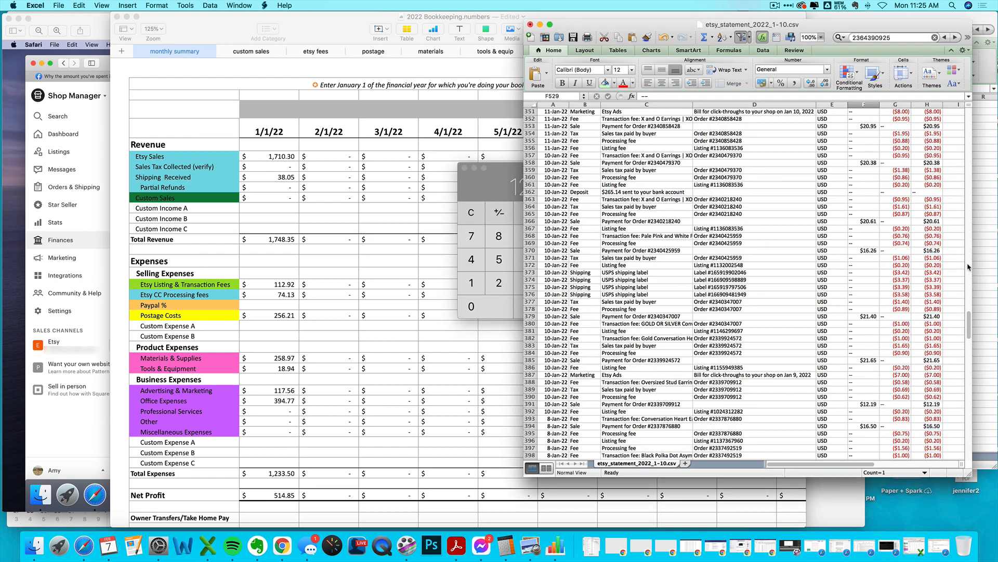
click(968, 267)
click(969, 266)
click(969, 230)
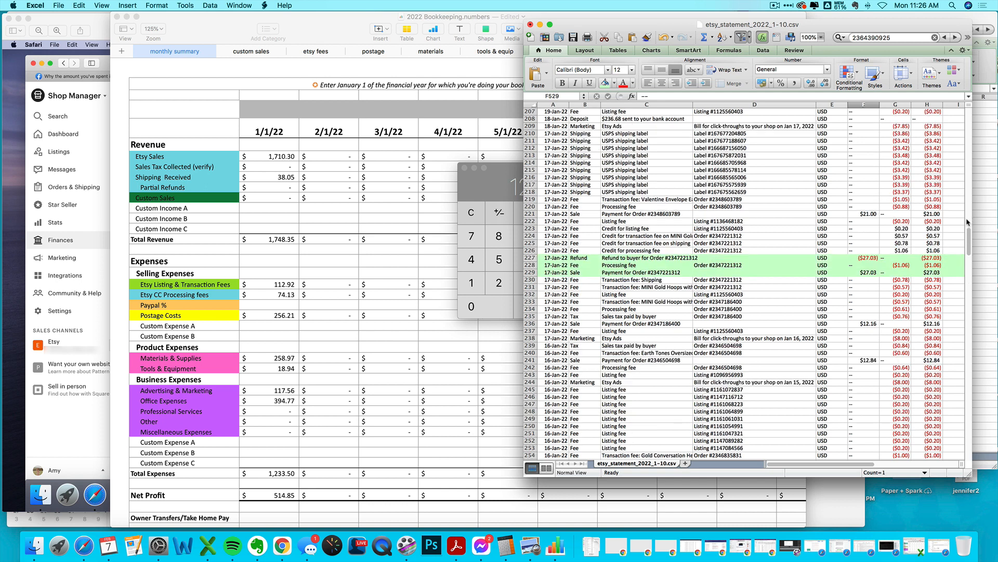
click(505, 189)
click(558, 283)
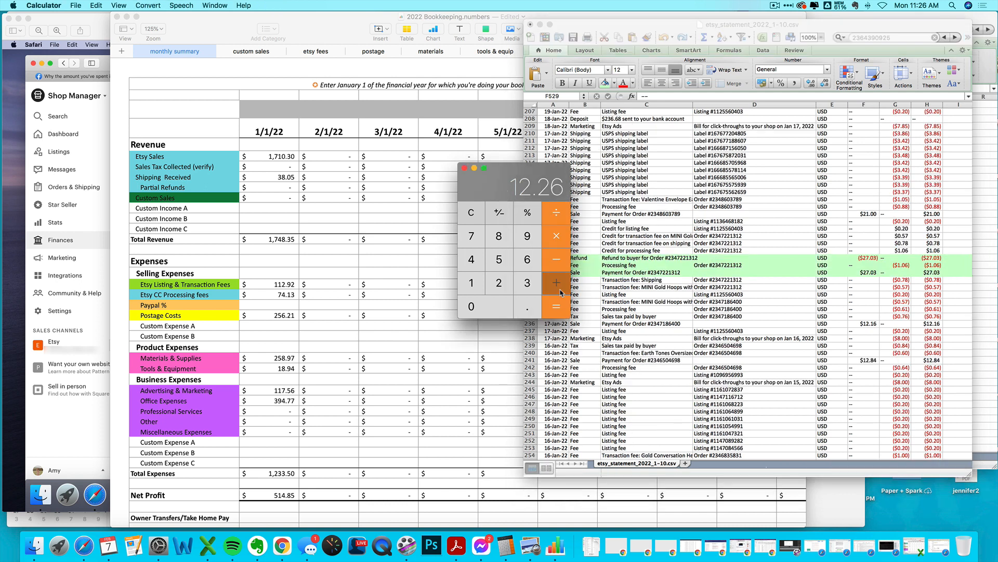
click(499, 282)
click(471, 236)
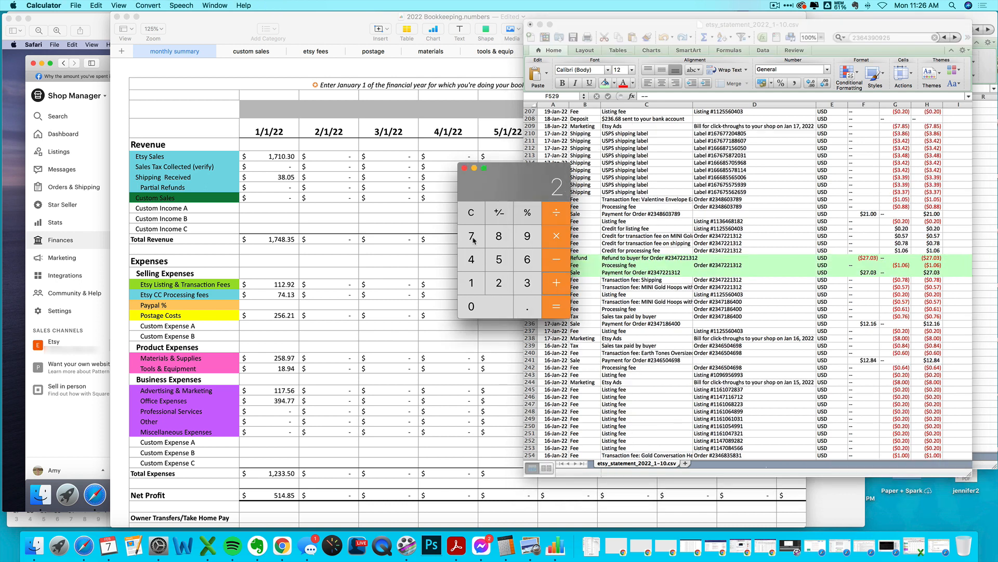
click(527, 305)
click(471, 306)
click(528, 282)
click(567, 311)
drag(519, 172, 133, 208)
- Copy the refunded order's number from D228 of the Etsy statement and search for it in the Numbers bookkeeping workbook
click(673, 261)
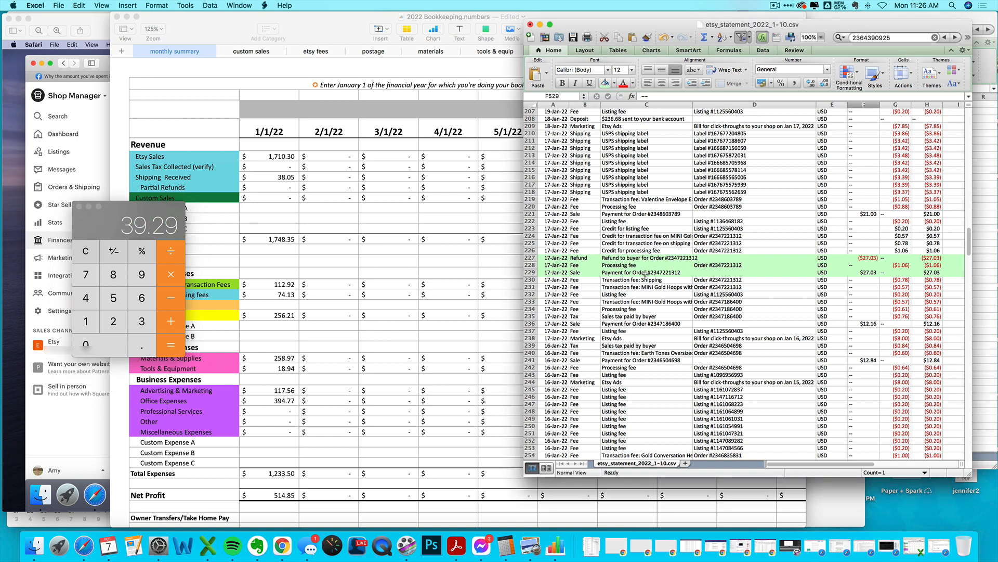
click(709, 266)
drag(665, 96, 701, 96)
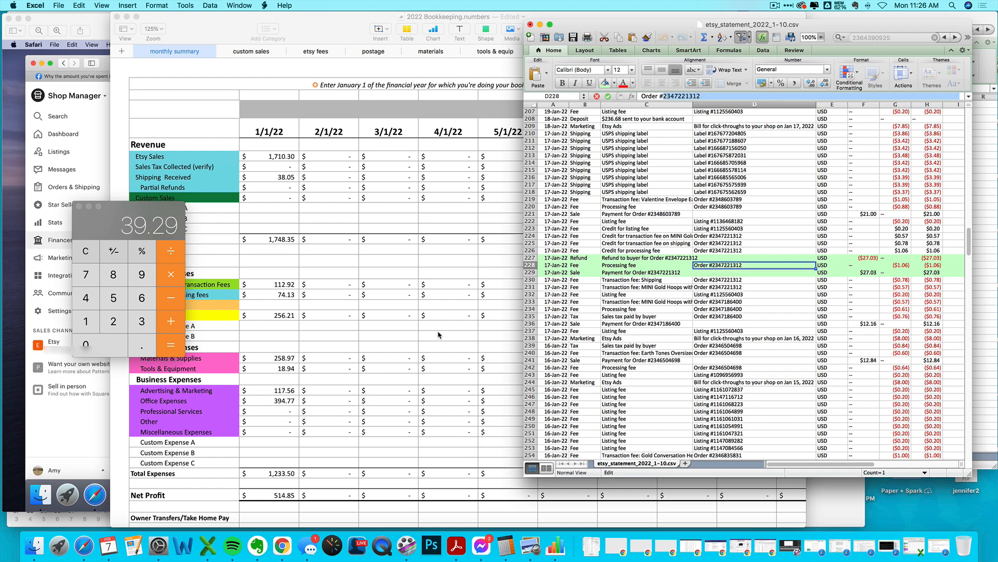
click(418, 347)
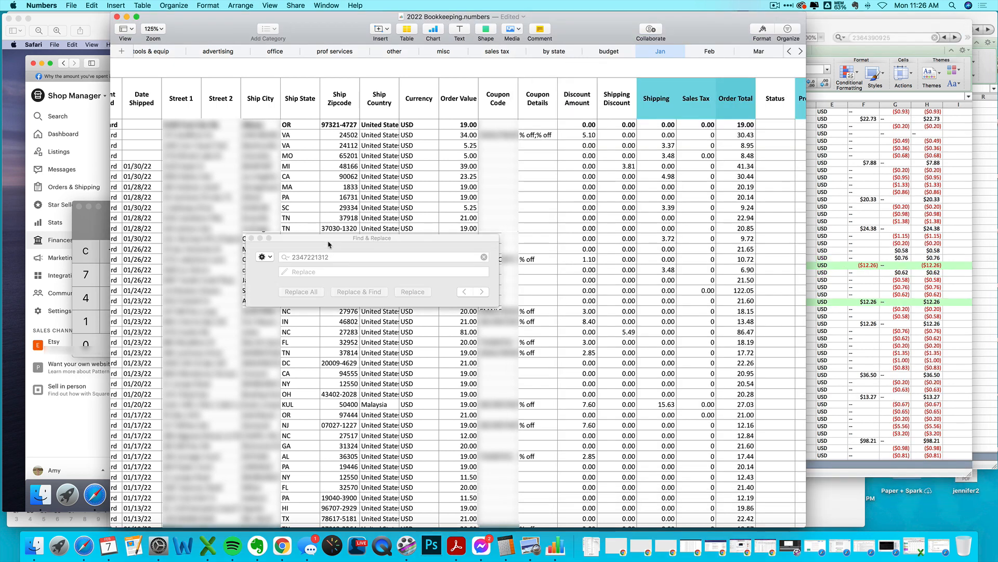
click(328, 244)
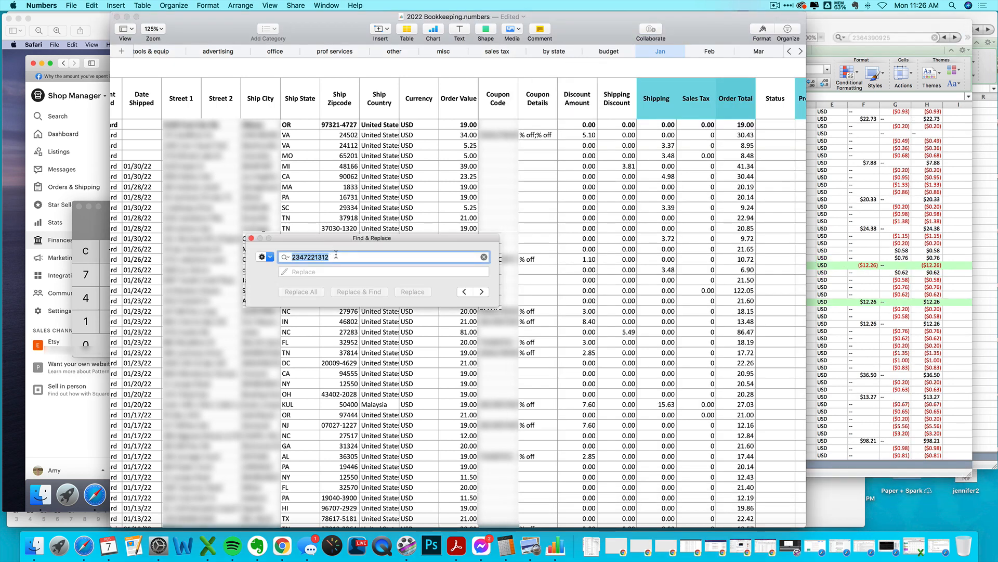
key(super+v)
click(252, 238)
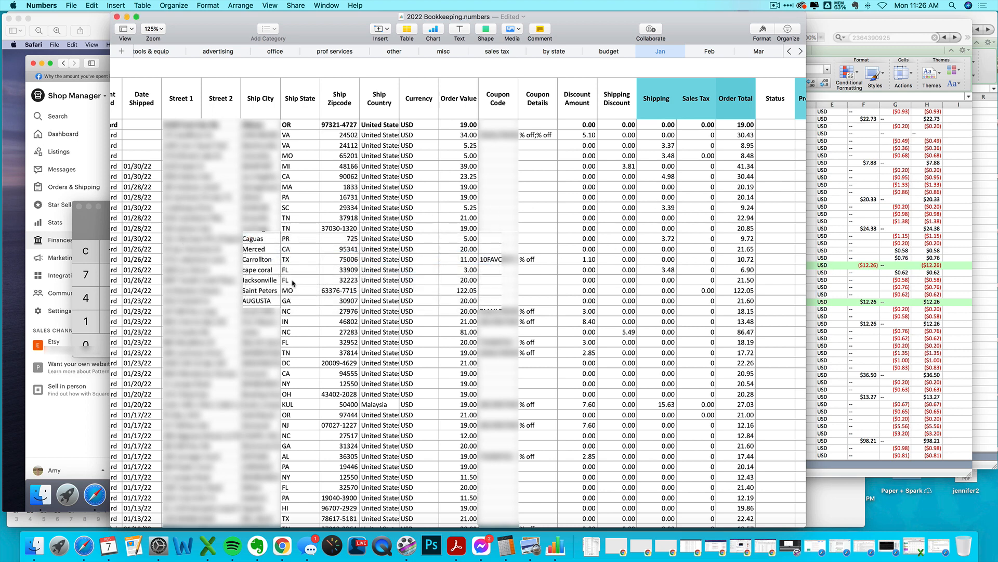
- Check the order identification columns of the Jan sheet and return to the monthly summary sheet
click(177, 291)
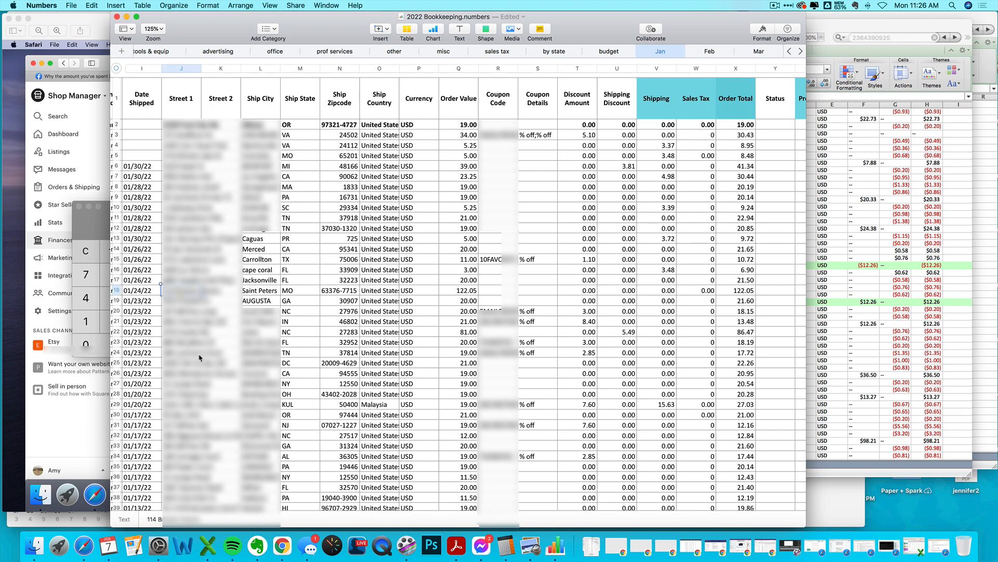
scroll(204, 300, left, 5)
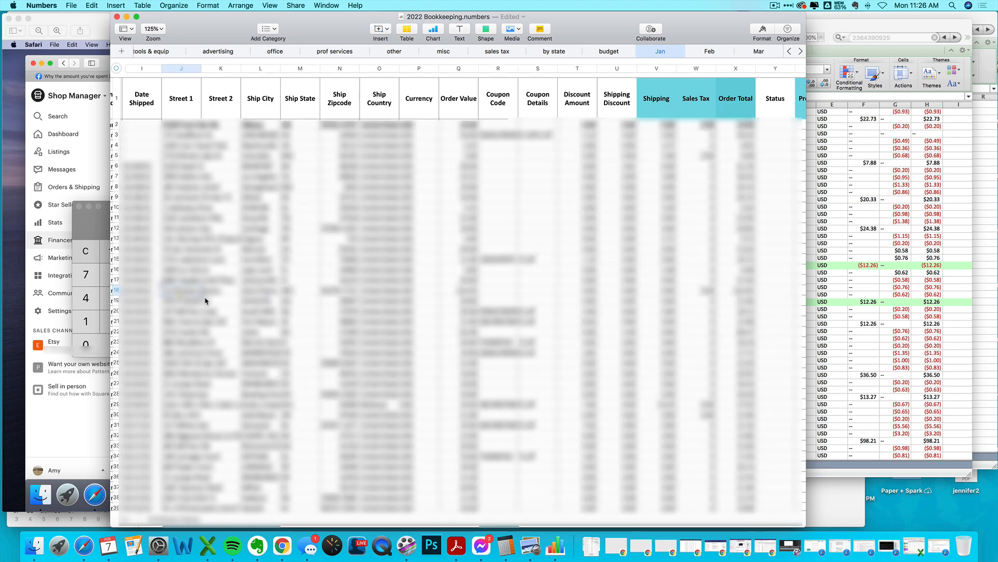
scroll(204, 300, left, 3)
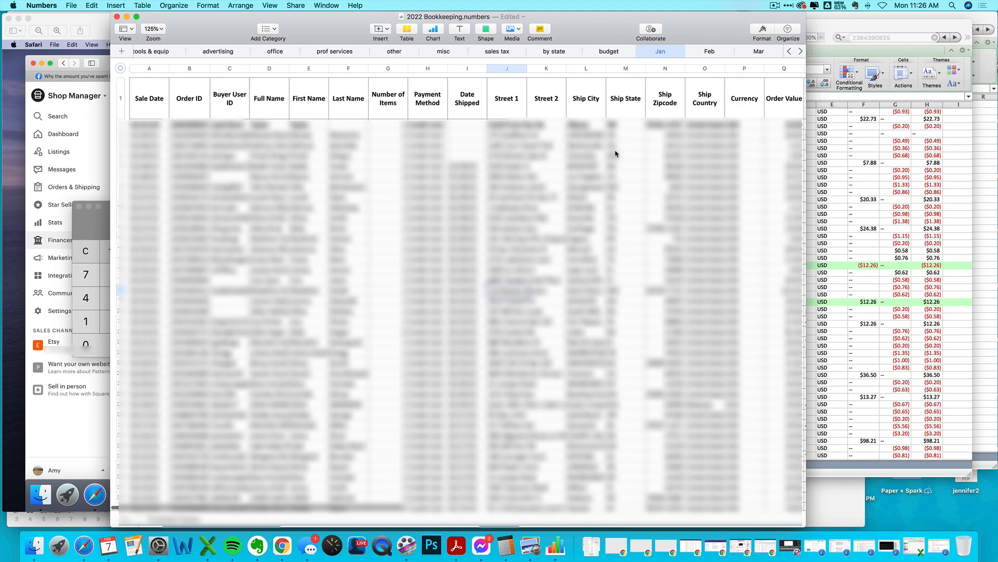
click(790, 51)
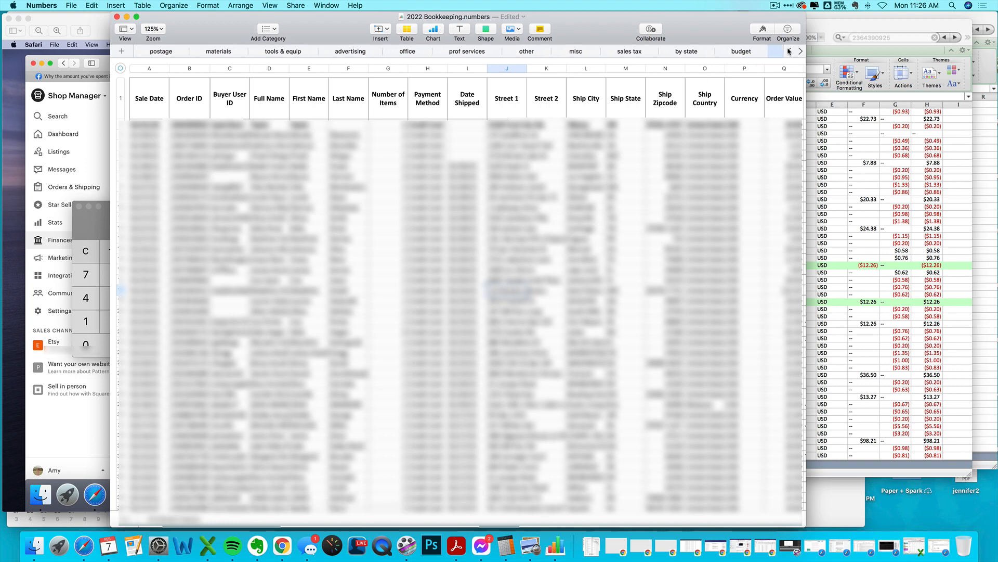
click(789, 51)
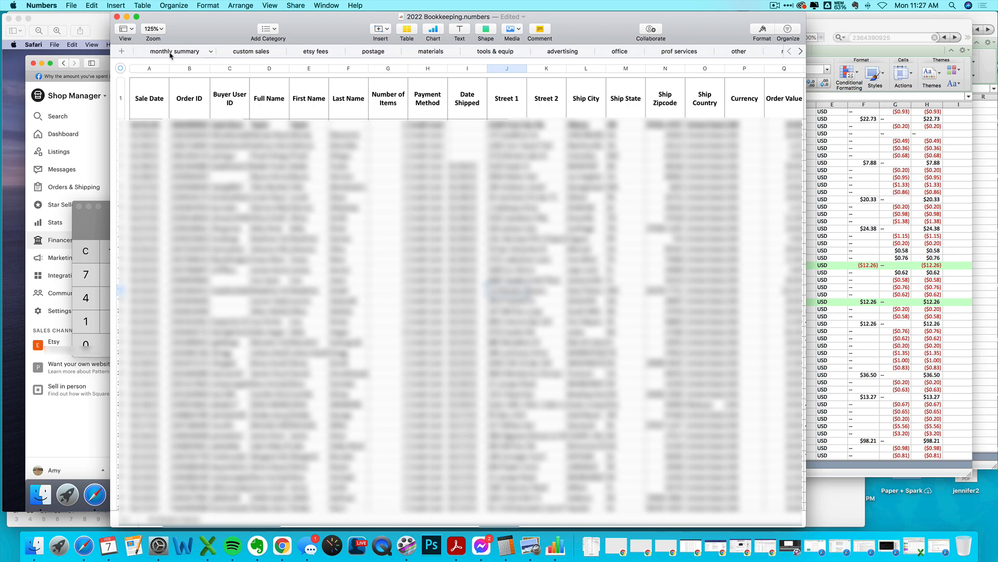
click(170, 52)
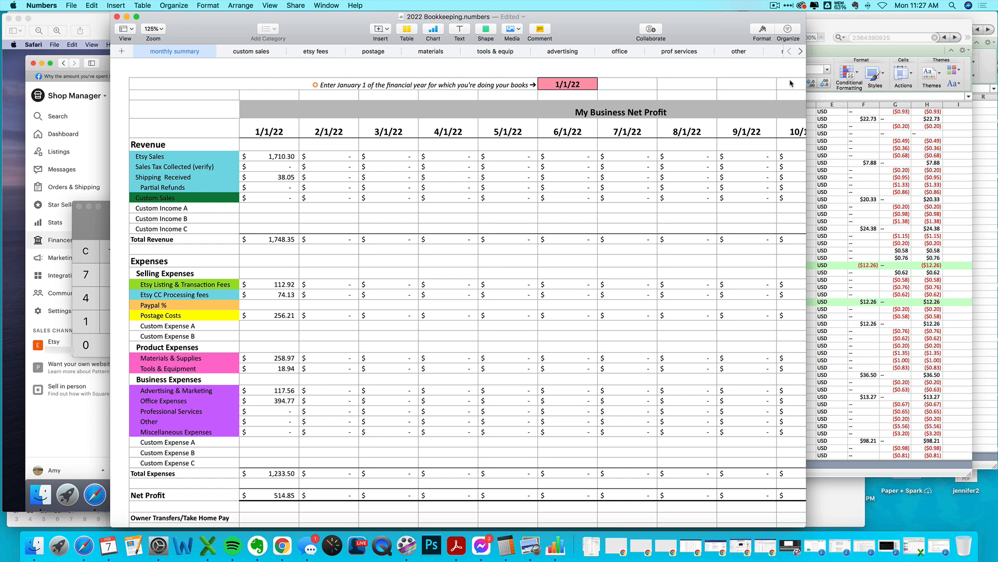
- Review the order value, discount, shipping, order total and card processing fee columns on the Jan sheet
click(801, 53)
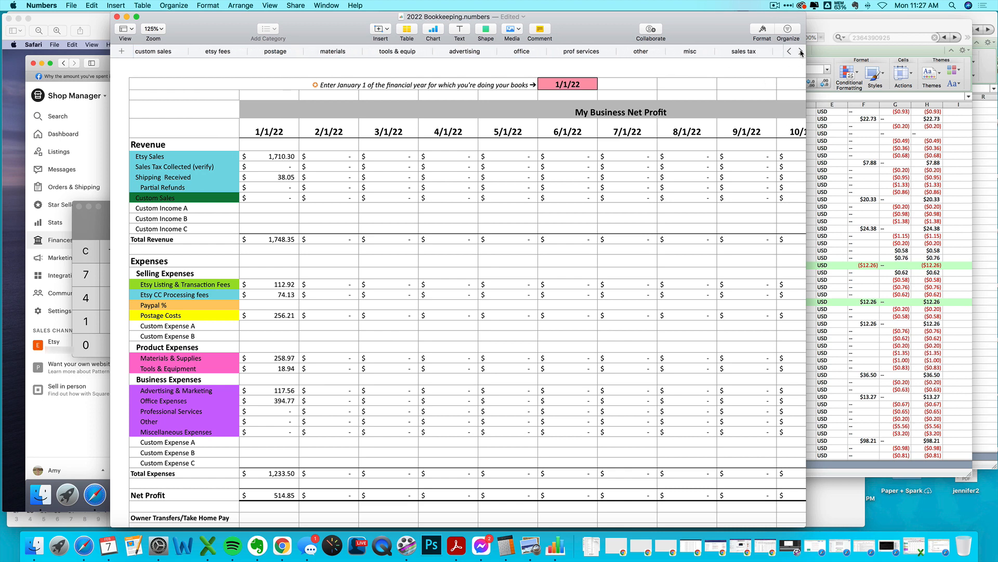
click(801, 52)
click(710, 51)
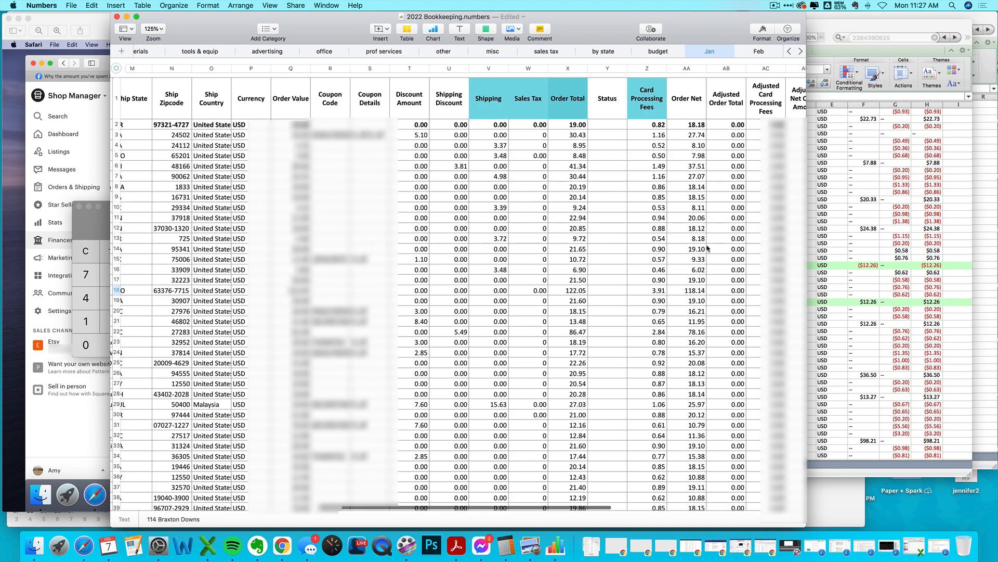
scroll(795, 307, right, 3)
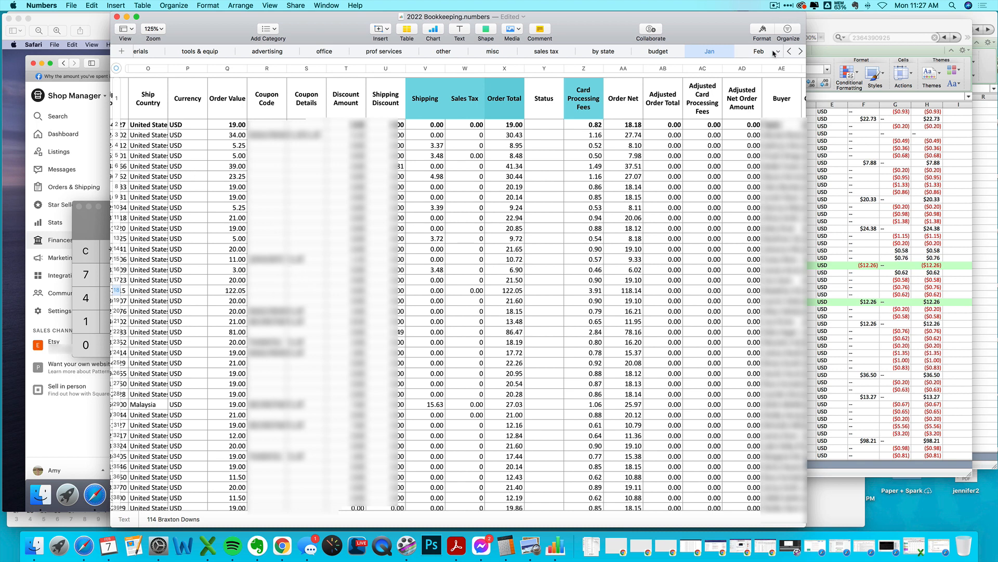
- Return to the monthly summary sheet and inspect the January Etsy Sales amount in B6
click(789, 51)
click(174, 51)
click(219, 155)
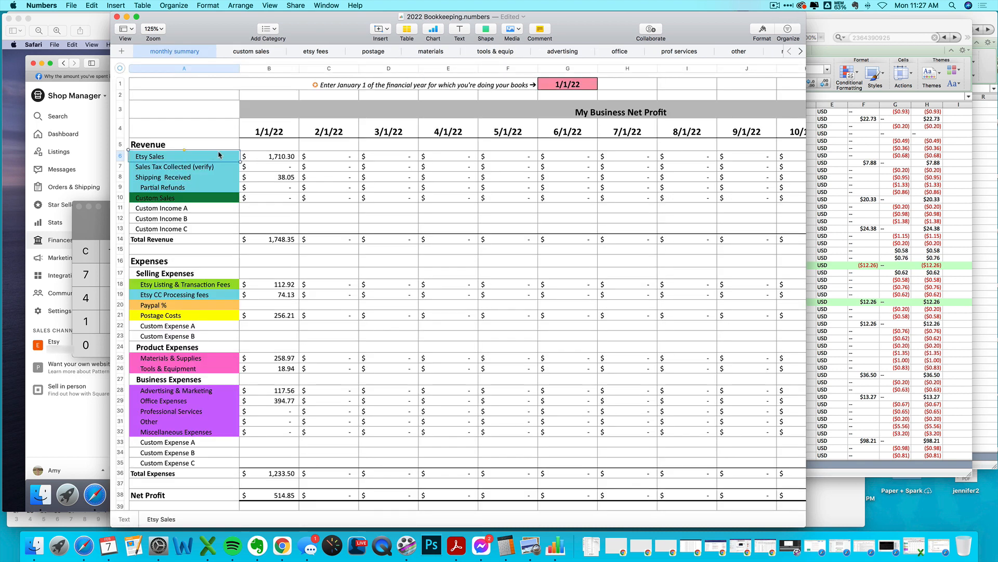
click(261, 157)
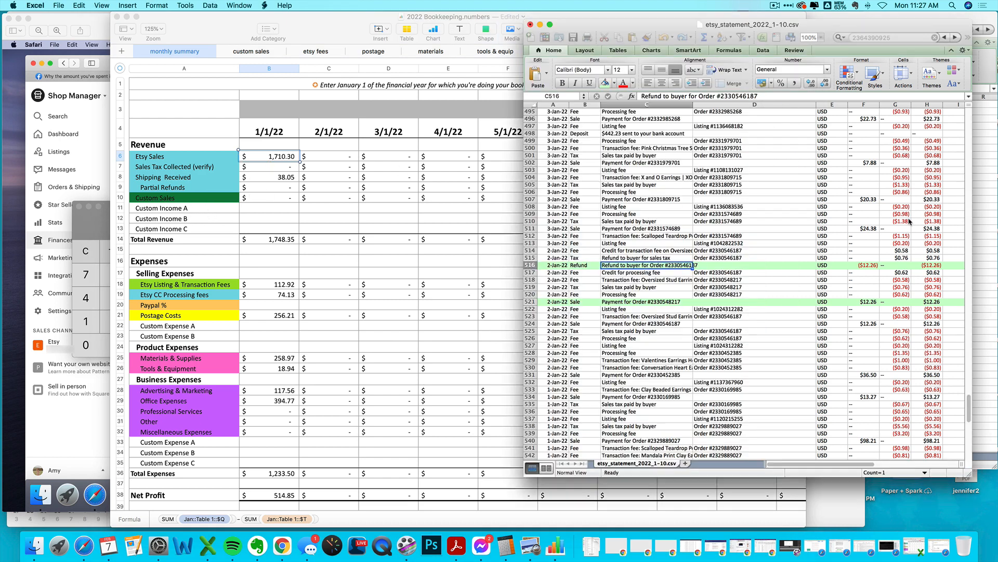
- Check the refund entry in C516 of the Etsy statement against the January Etsy Sales formula in Numbers
click(928, 222)
click(653, 266)
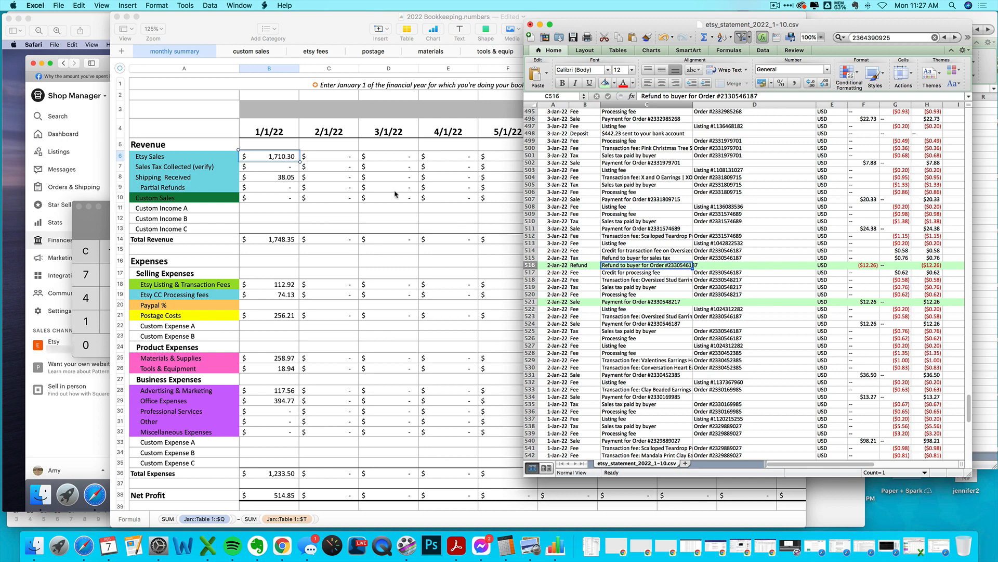
click(217, 209)
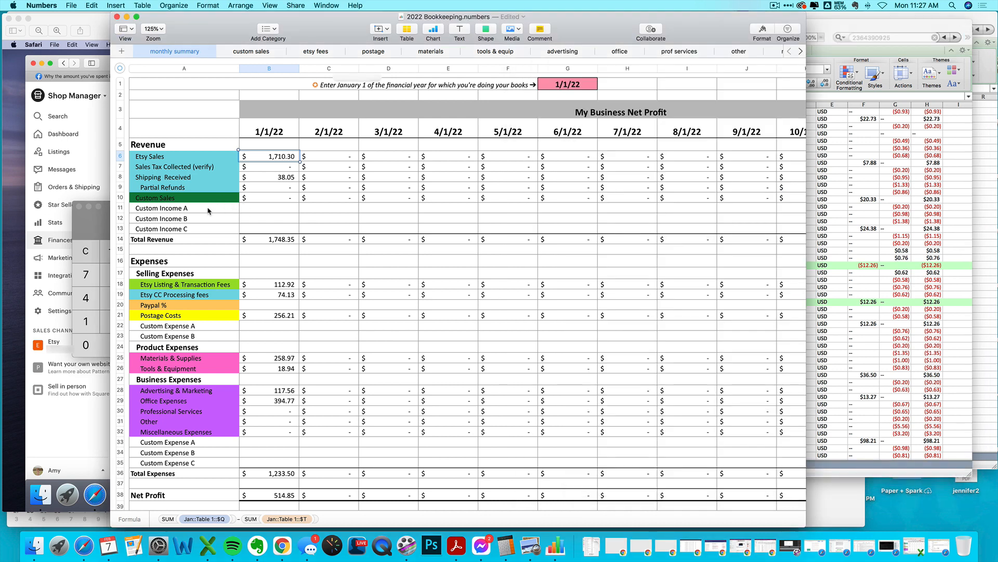
double_click(270, 159)
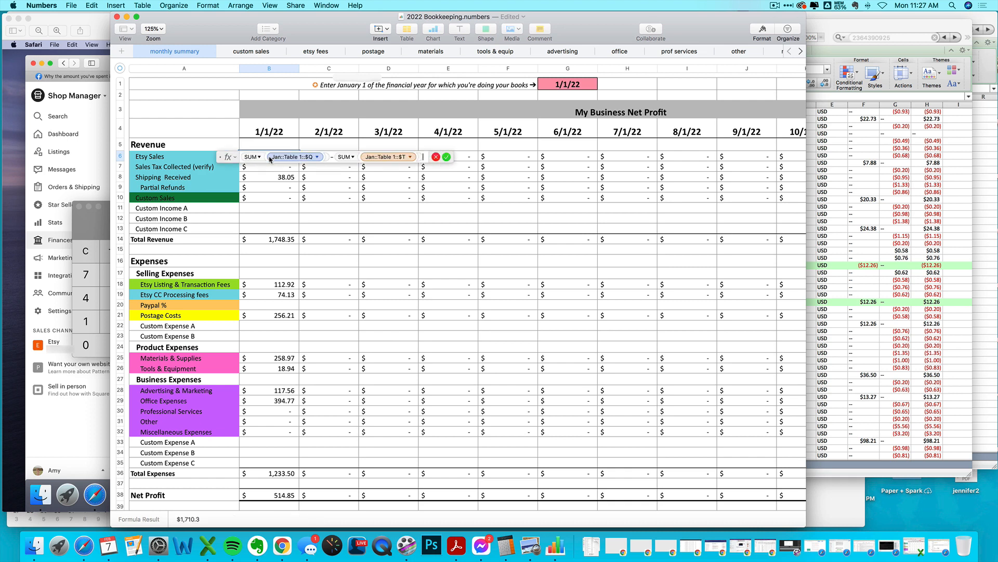
key(Escape)
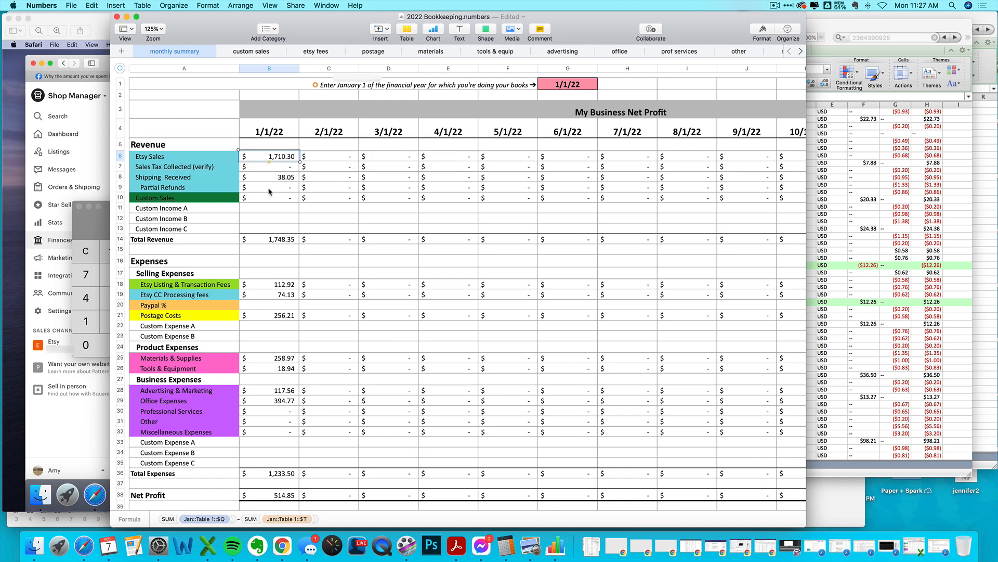
- Move the calculator aside, bring up the January Etsy activity screenshot in Preview and check its Refunds line
click(96, 223)
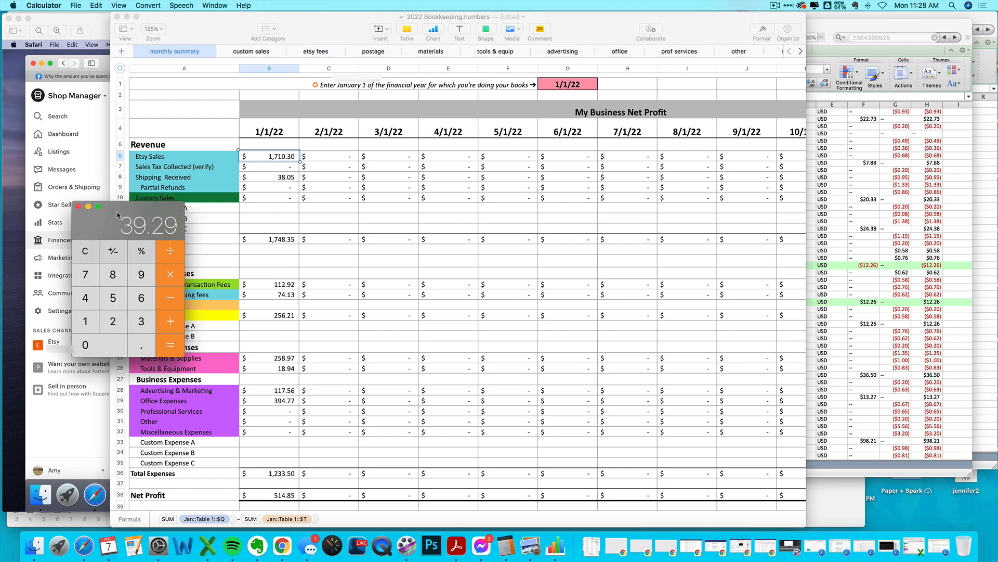
drag(117, 213, 794, 175)
click(59, 220)
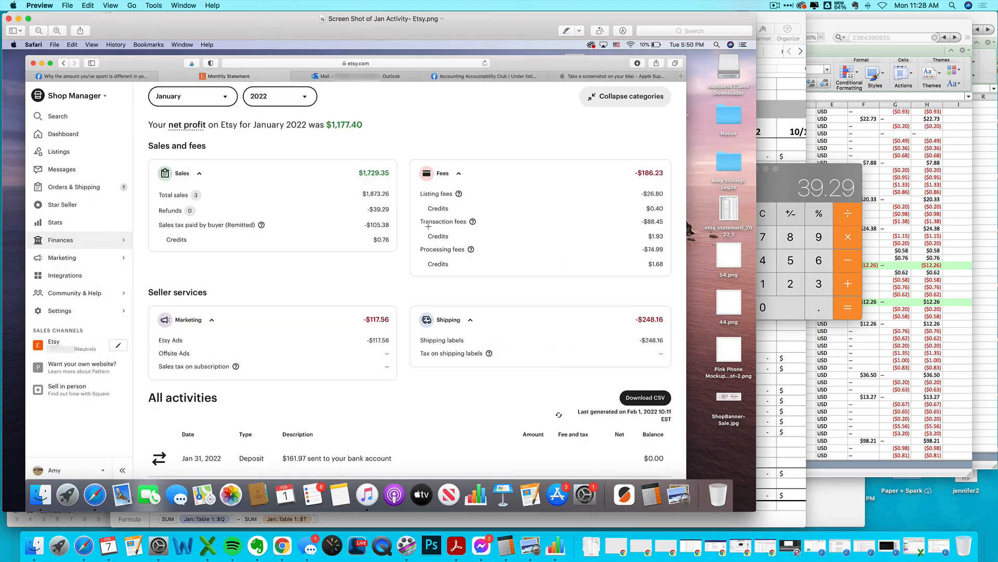
mouse_move(367, 202)
mouse_down()
mouse_move(396, 214)
mouse_move(356, 216)
mouse_up()
click(315, 211)
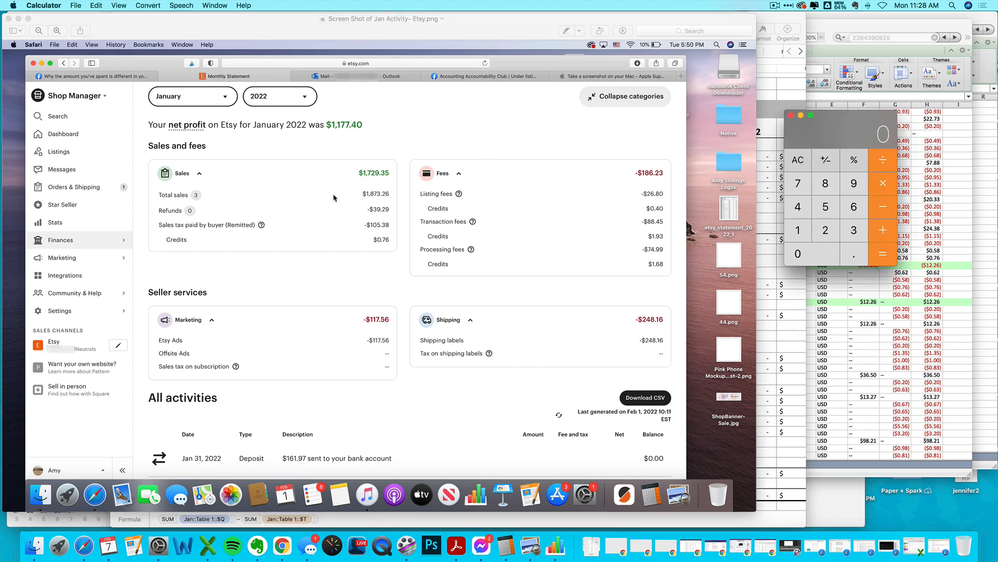
- Subtract the Refunds amount of 39.29 from the total sales of 1873.26 on the calculator
click(798, 228)
click(819, 185)
click(798, 183)
click(854, 230)
click(854, 253)
click(825, 230)
click(866, 205)
click(853, 230)
click(854, 183)
click(854, 254)
click(835, 237)
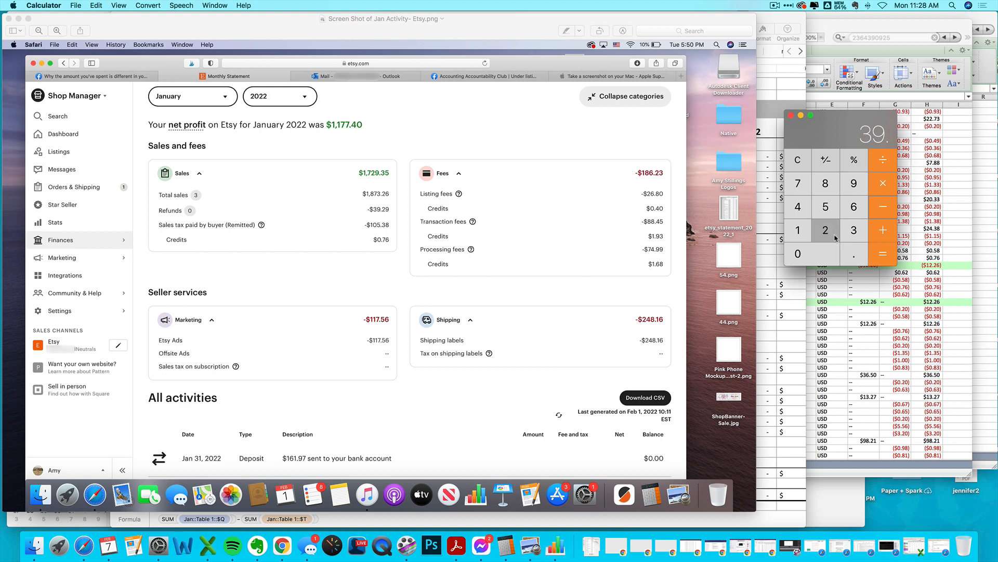
click(854, 183)
click(886, 255)
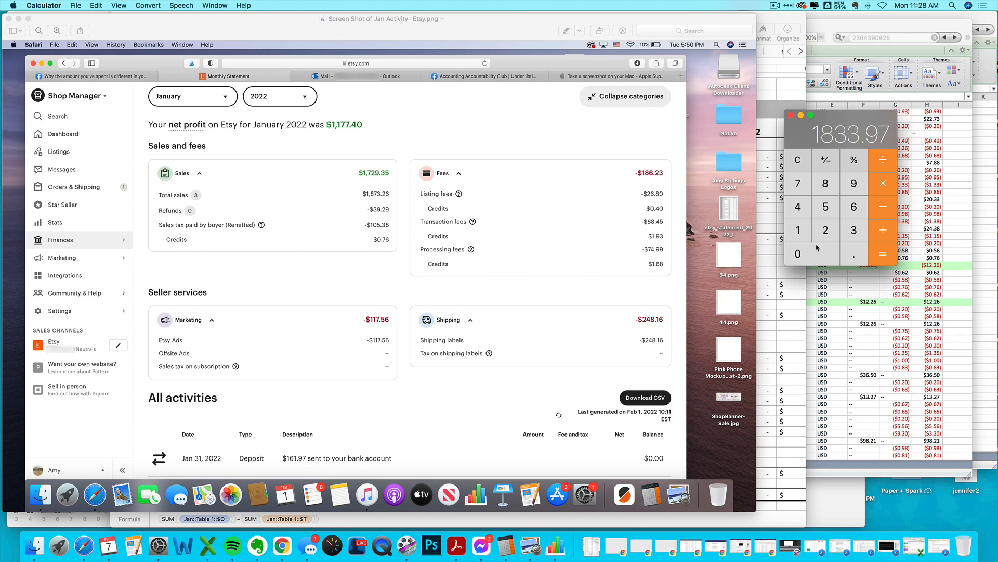
- Subtract the remitted sales tax of 105.38 from the running result and add the 0.76 credit
click(883, 213)
click(798, 230)
click(811, 254)
click(832, 204)
click(839, 283)
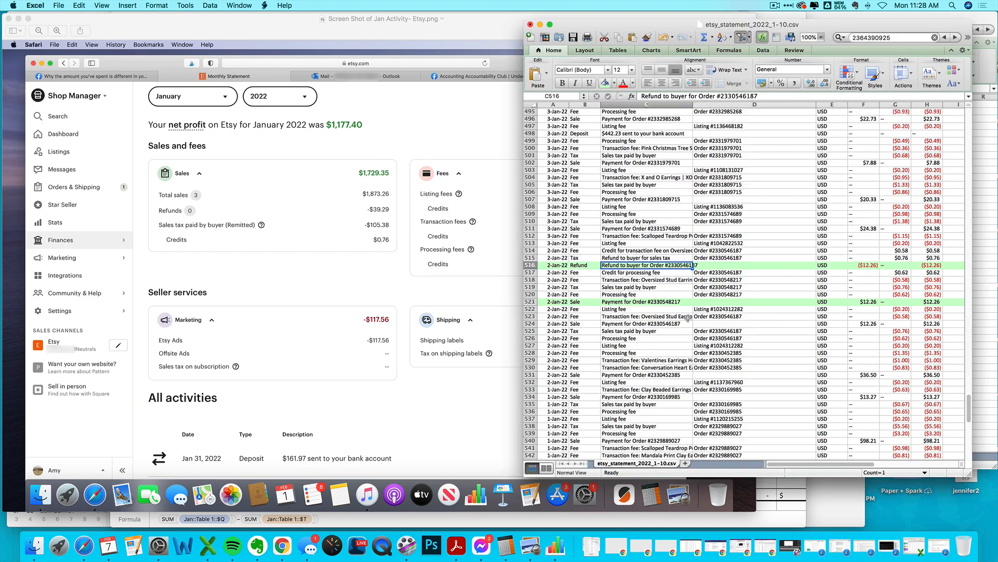
key(super+Tab)
click(849, 258)
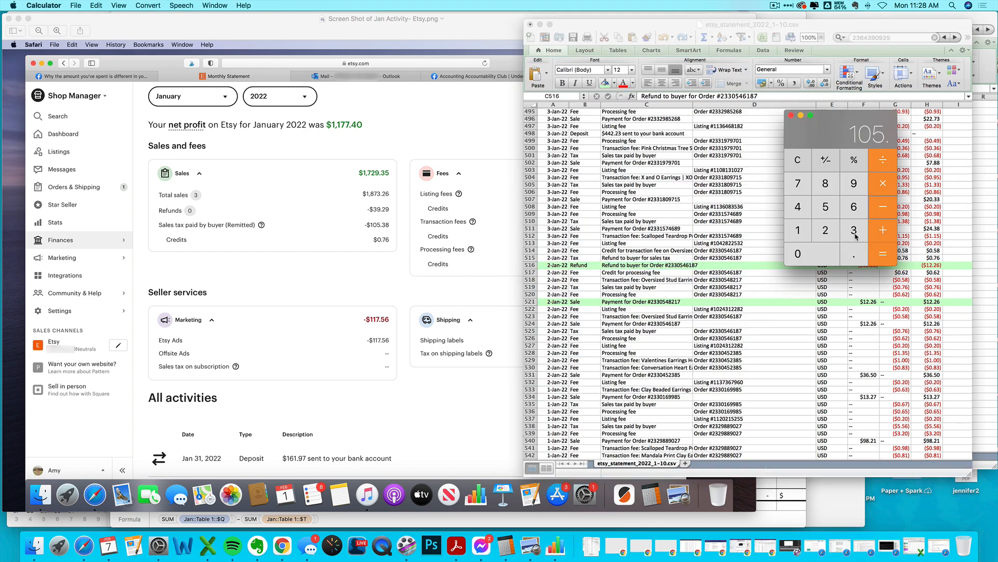
click(854, 230)
click(827, 187)
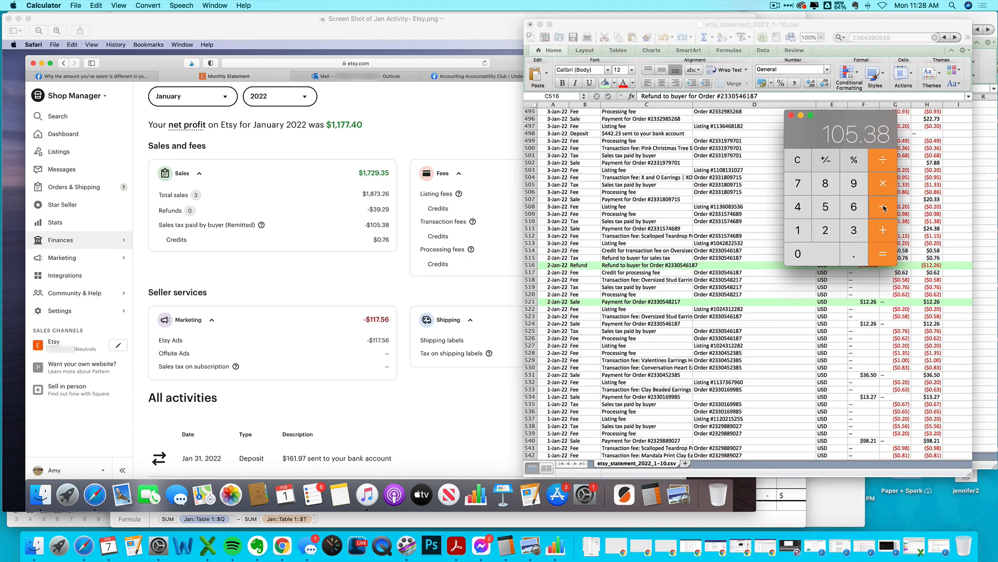
click(875, 237)
click(853, 253)
click(797, 184)
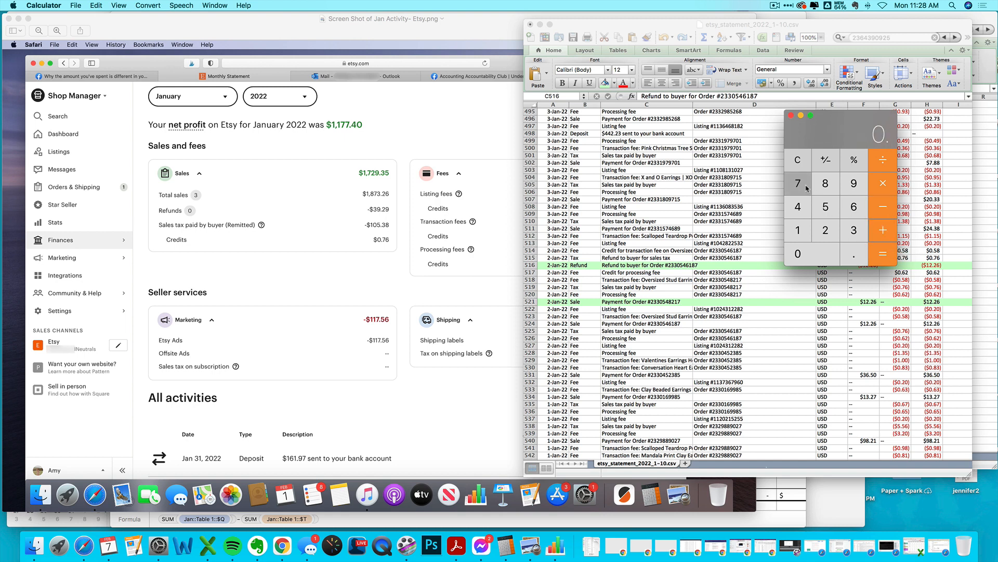
click(851, 206)
click(883, 254)
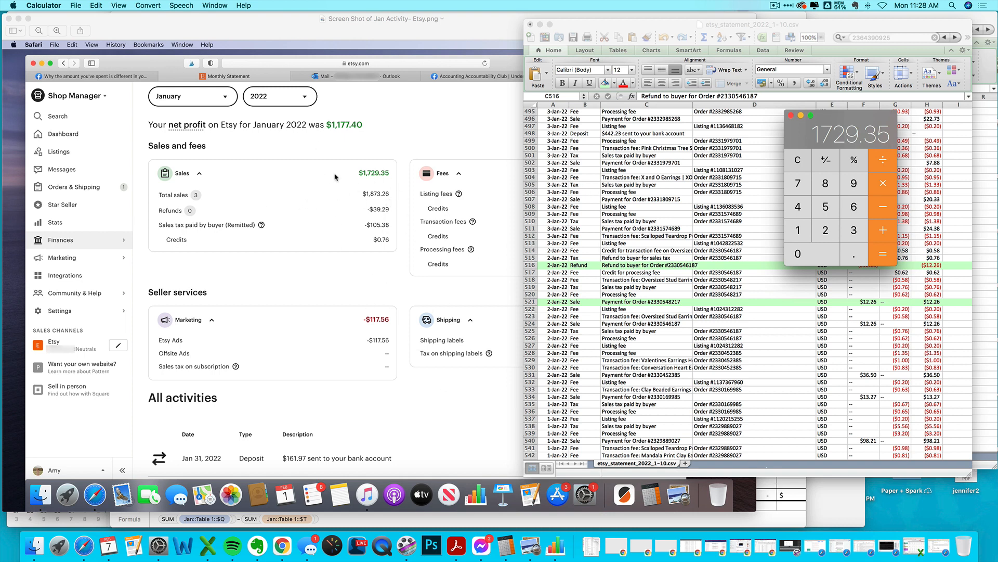
- Bring up the monthly summary in Numbers and add 19 to the calculator result to compare with Total Revenue
click(781, 490)
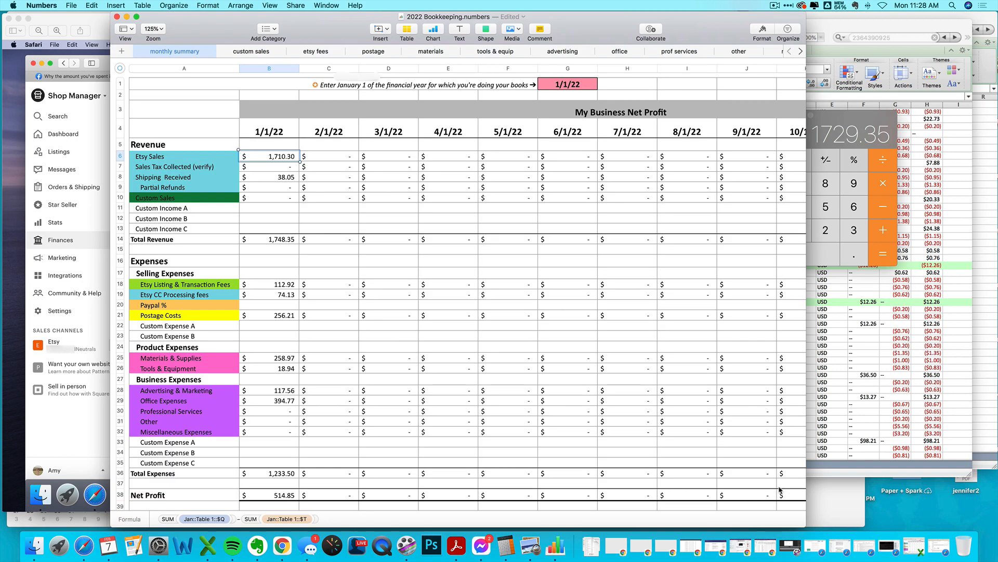
click(893, 229)
click(809, 230)
click(855, 185)
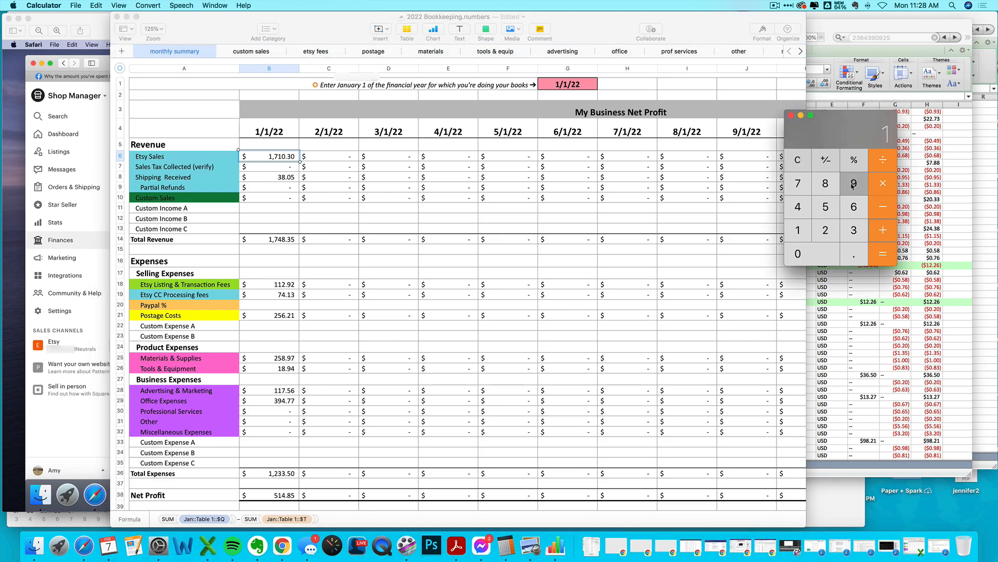
click(882, 255)
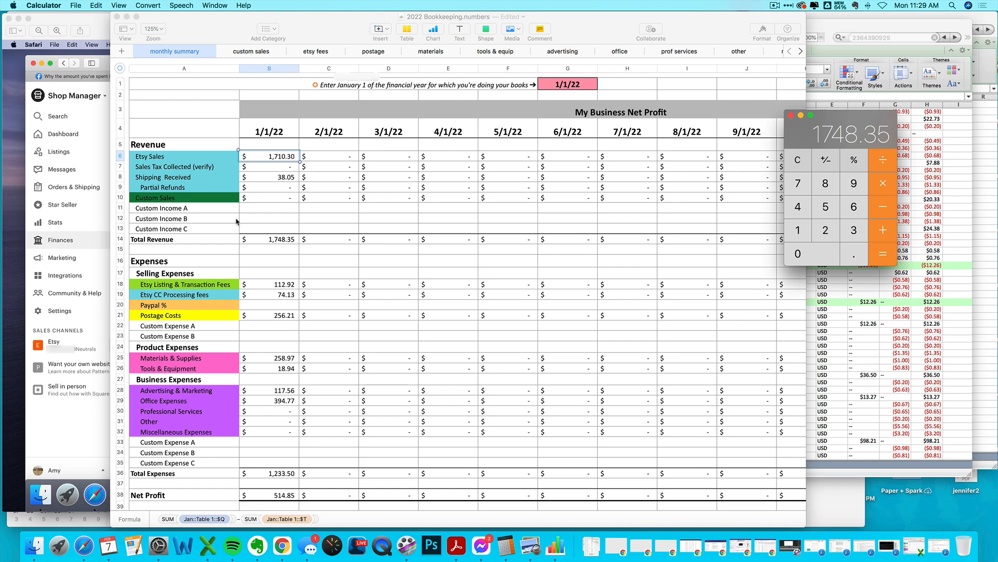
- Check the January Etsy CC Processing fees in B19, and subtract the 1.68 credit from the screenshot's 74.99 processing fees on the calculator
click(265, 298)
click(265, 298)
click(87, 409)
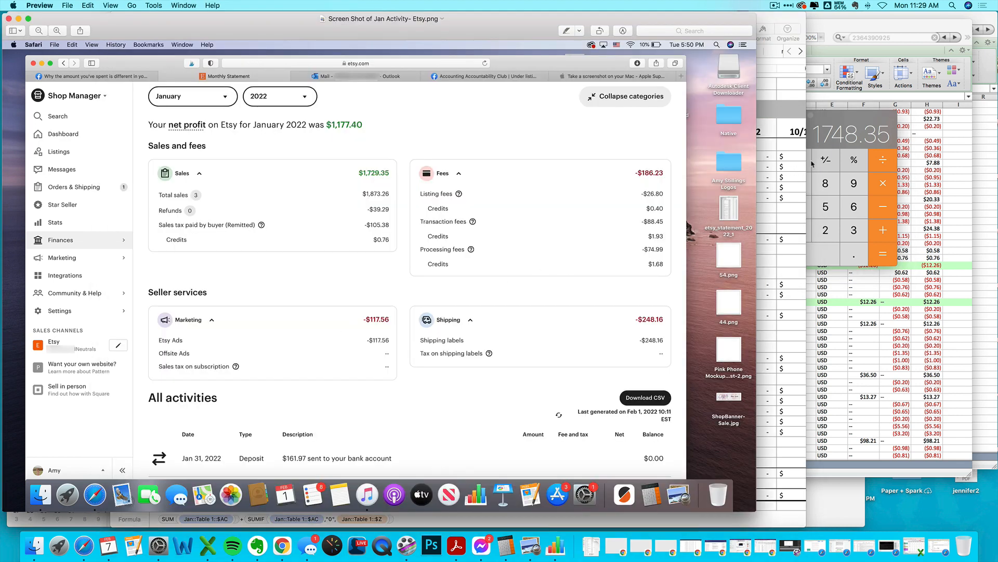
click(828, 136)
click(798, 161)
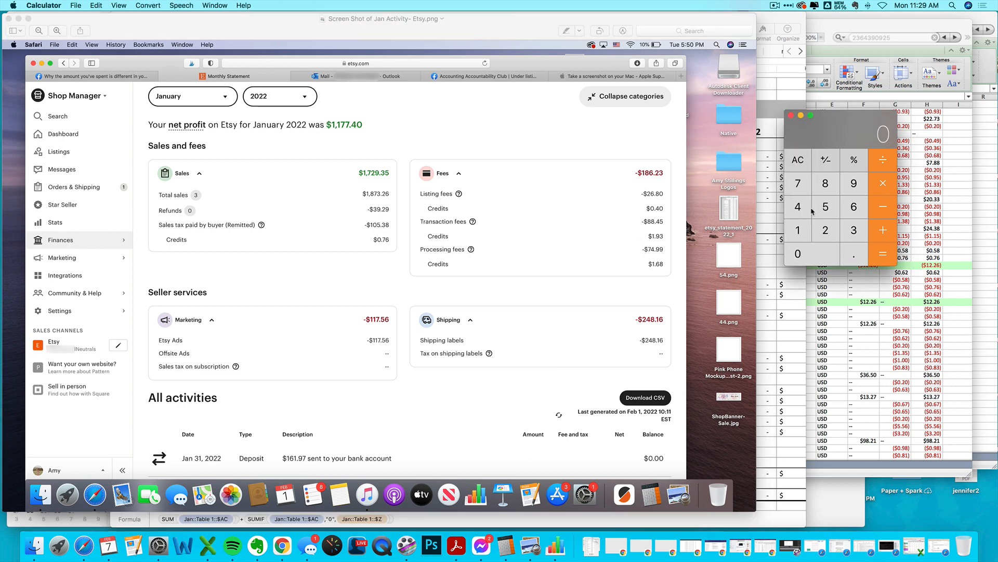
text(74.99)
click(884, 210)
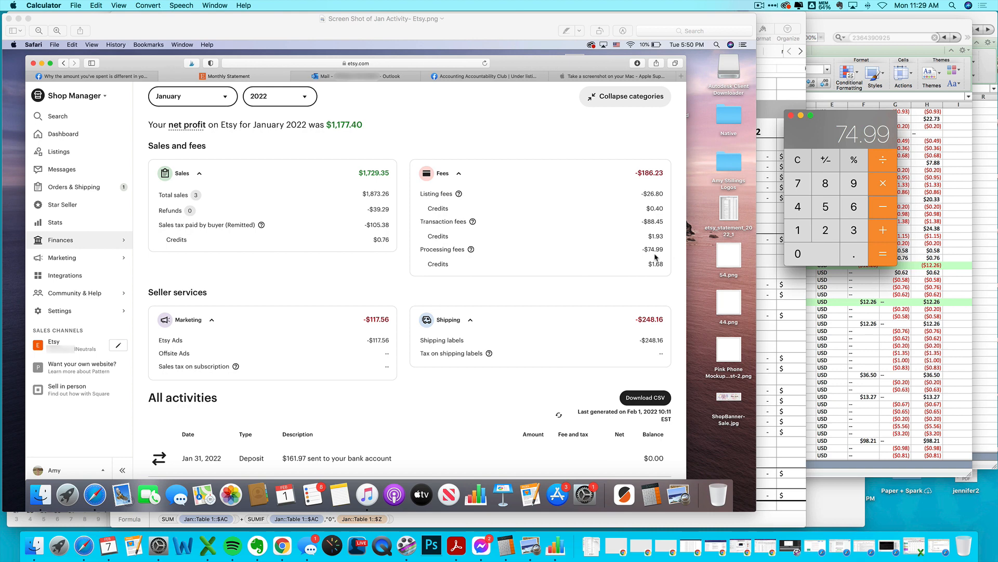
click(801, 235)
text(.68)
click(884, 250)
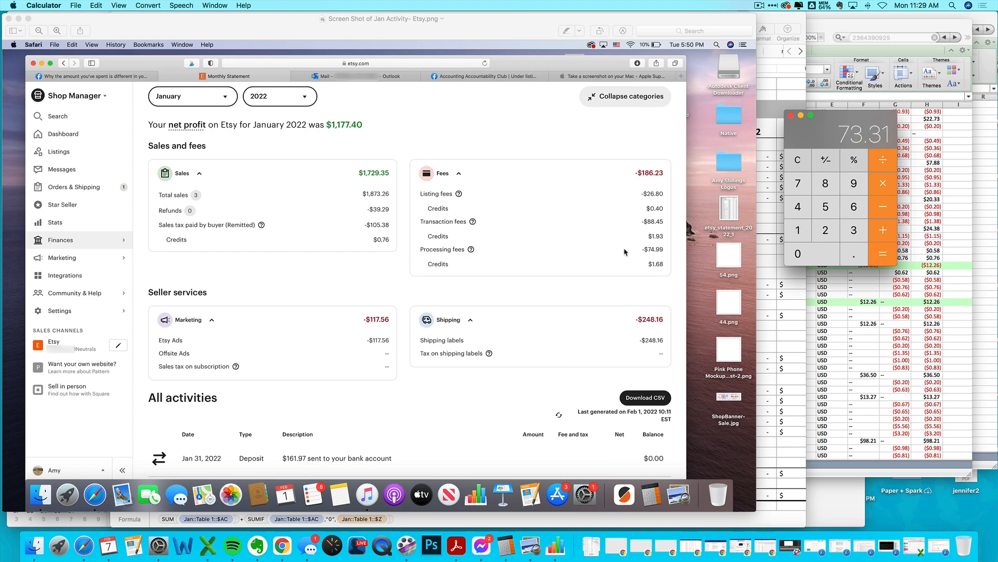
- Look up the refunded order's card processing fee in Z2 of the Jan sheet and add 0.82 to the calculator result
click(780, 328)
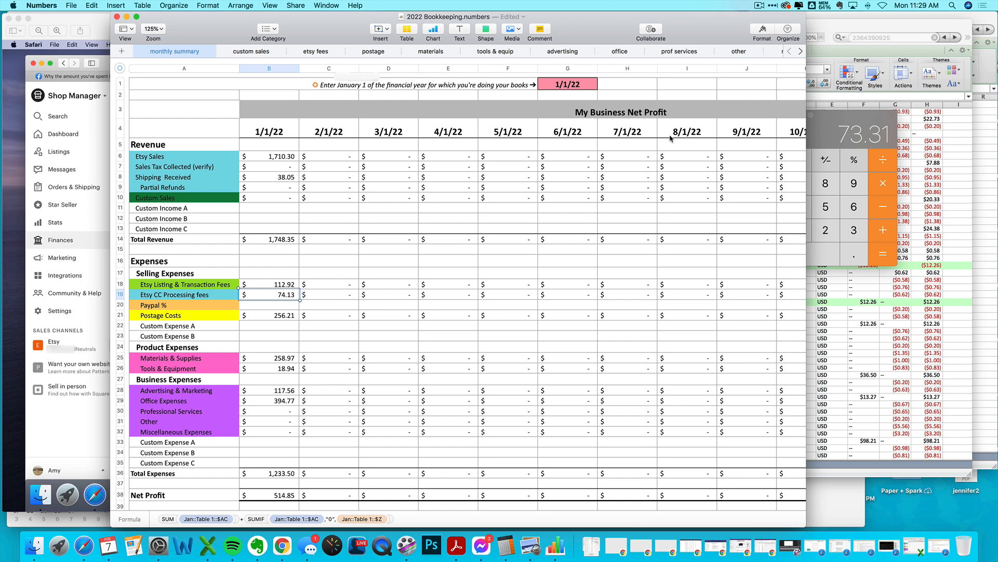
scroll(760, 52, right, 10)
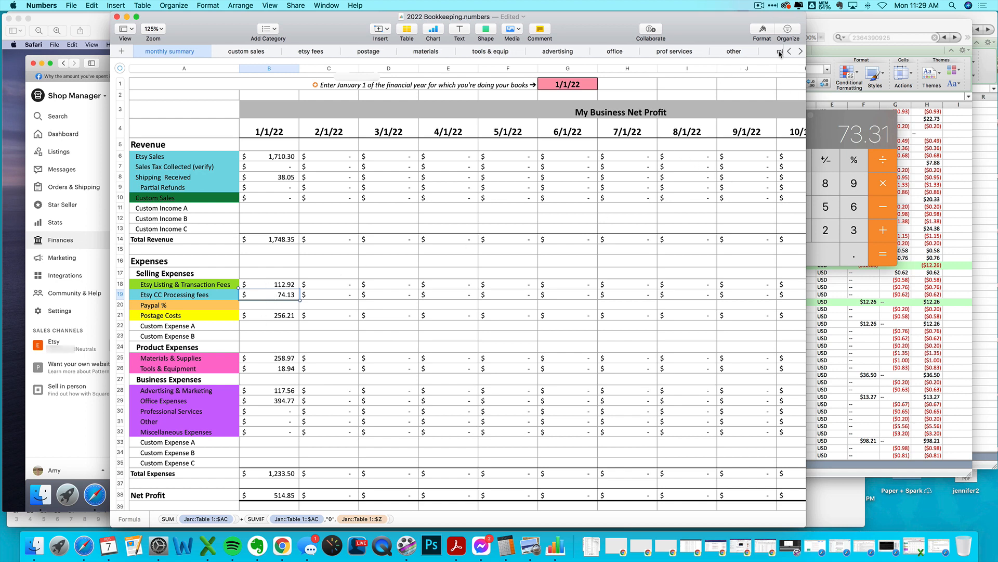
click(732, 51)
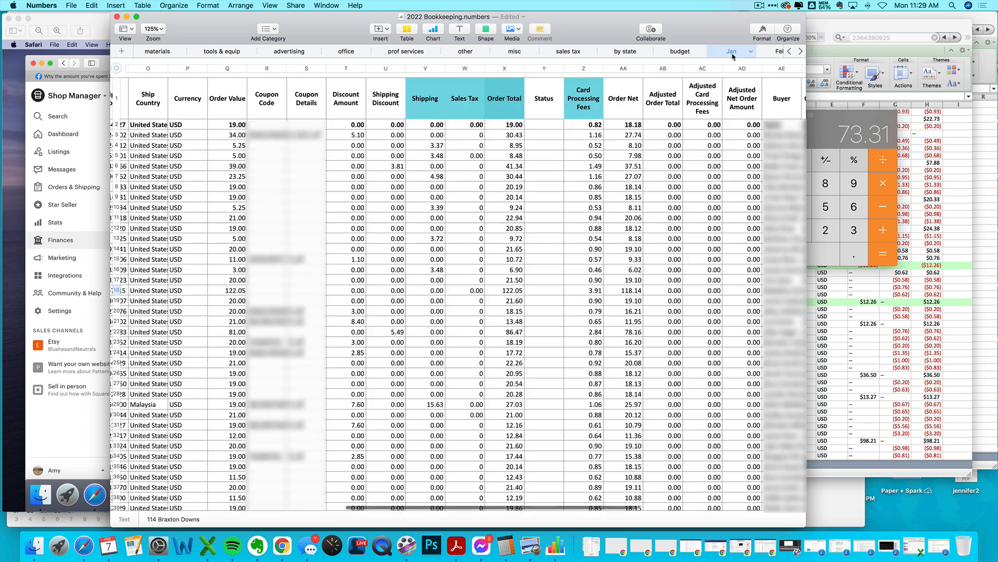
click(582, 126)
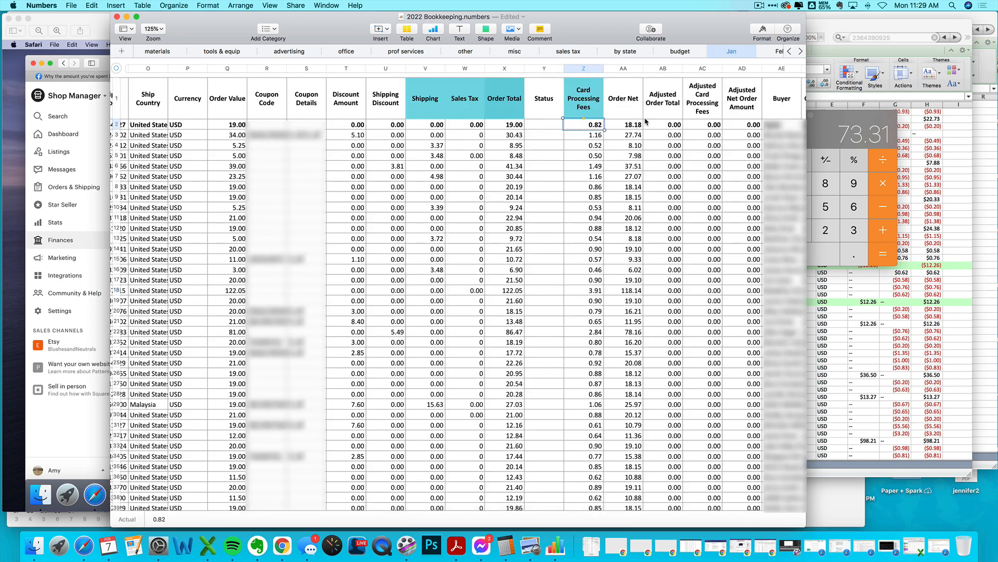
click(847, 130)
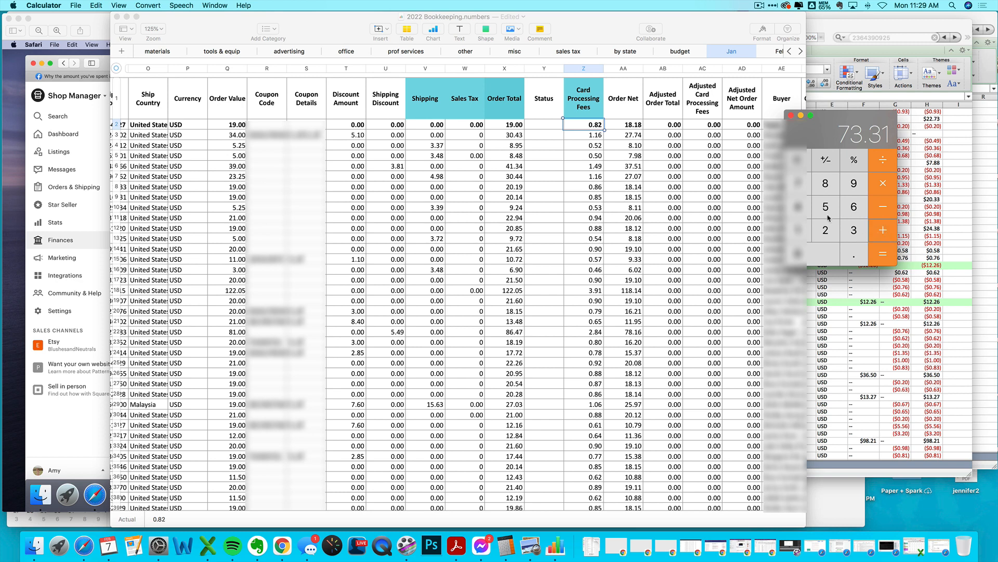
text(+0.82)
click(889, 261)
- Return to the monthly summary sheet to compare the result with the Etsy CC Processing fees, and close the calculator
scroll(301, 52, left, 5)
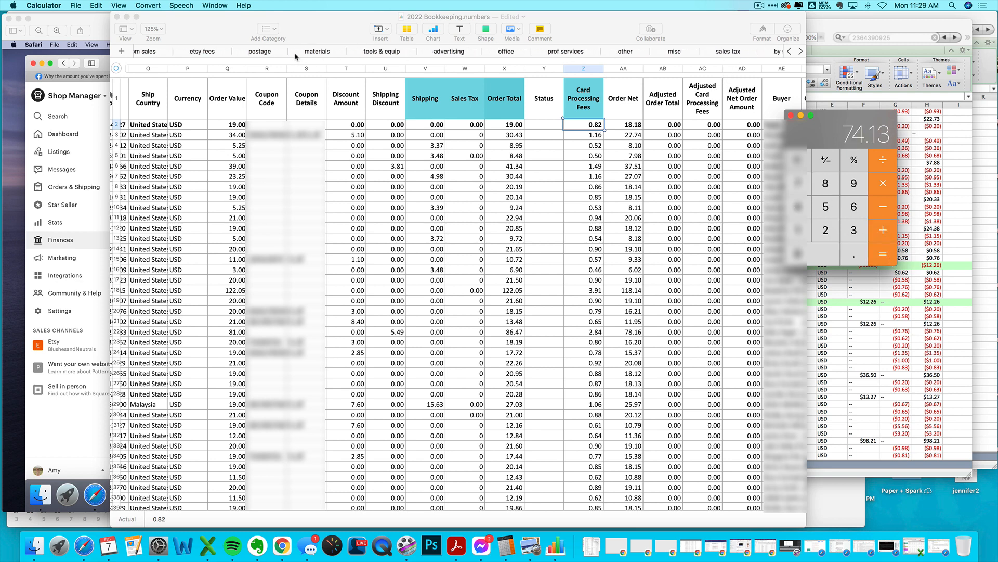
scroll(146, 49, left, 2)
click(175, 51)
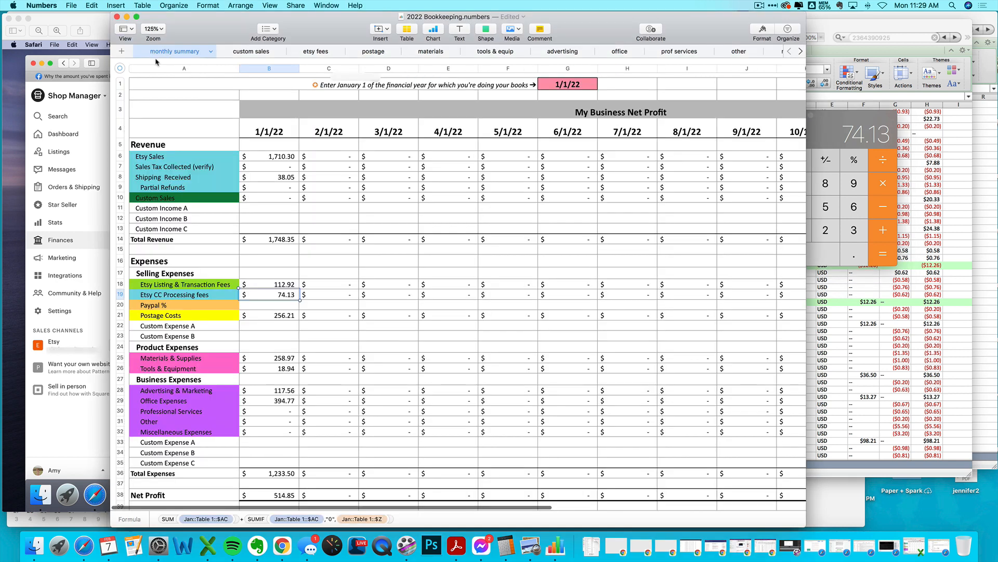
click(844, 137)
click(791, 116)
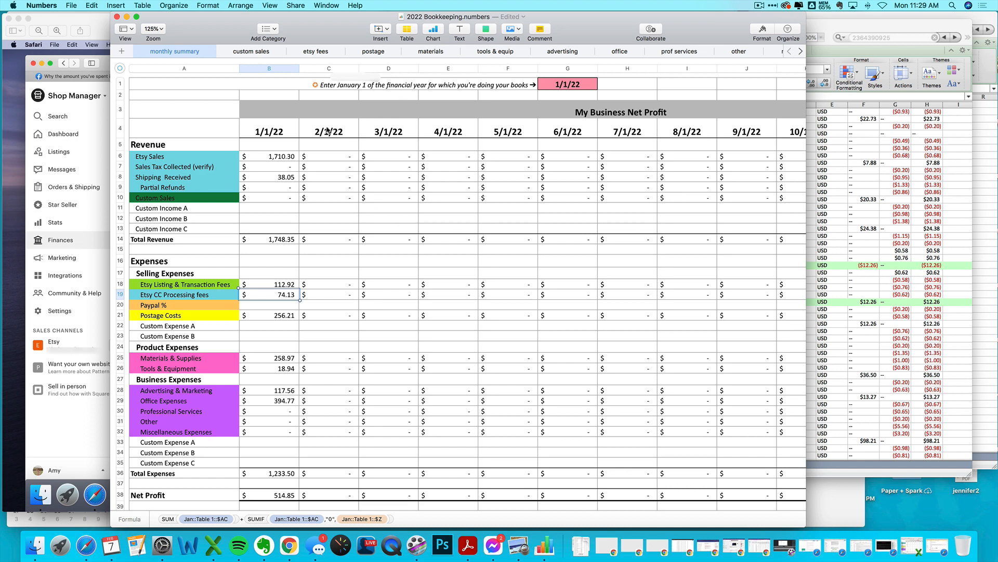
- Sort the Etsy statement in Excel by Type in ascending order and review the deposit titles in C2:C6
click(69, 214)
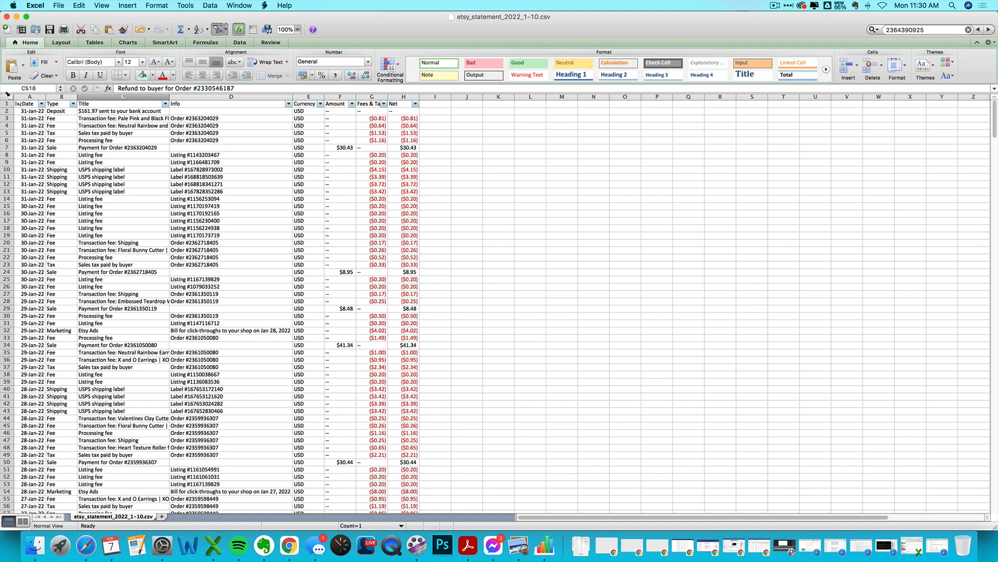
click(73, 105)
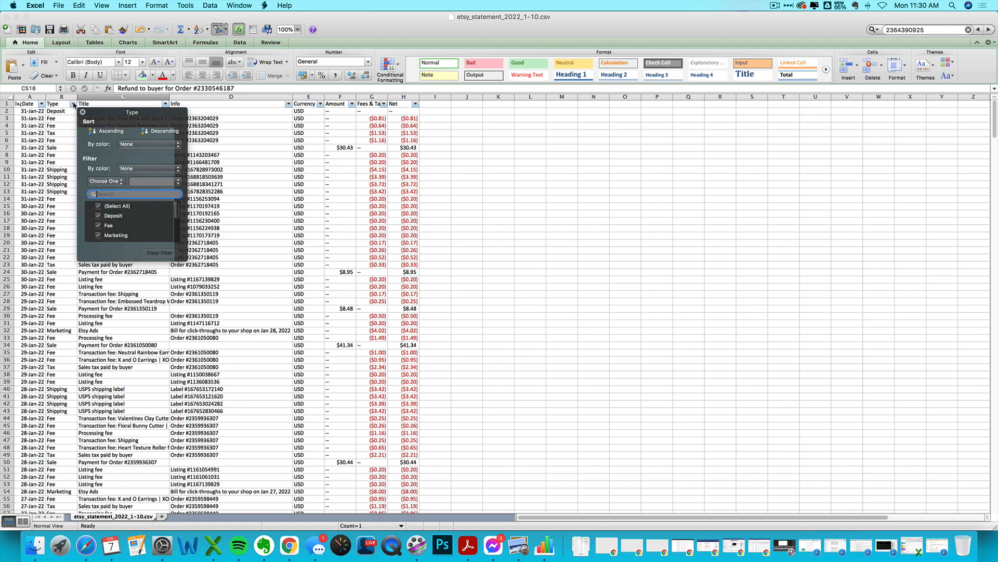
click(88, 129)
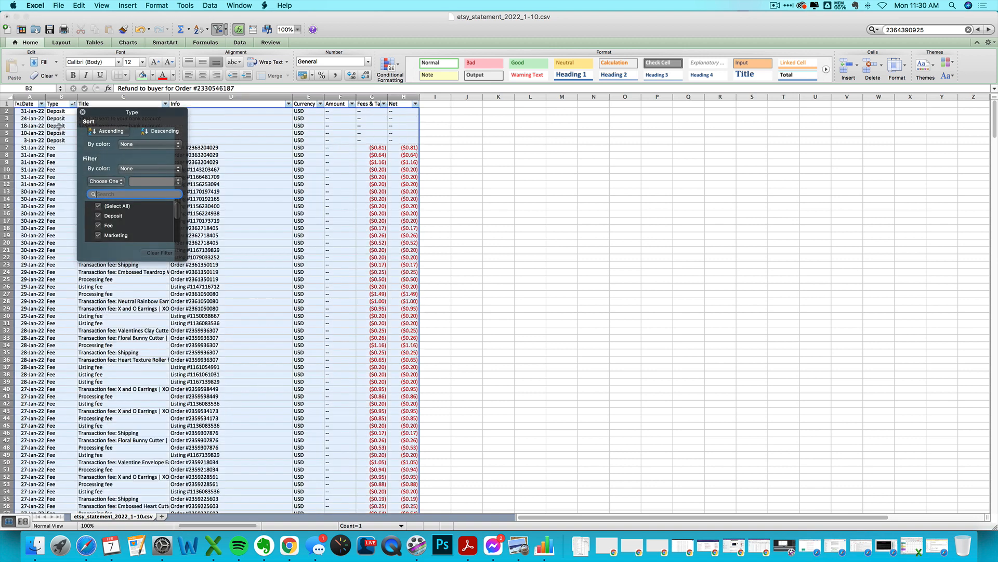
click(60, 113)
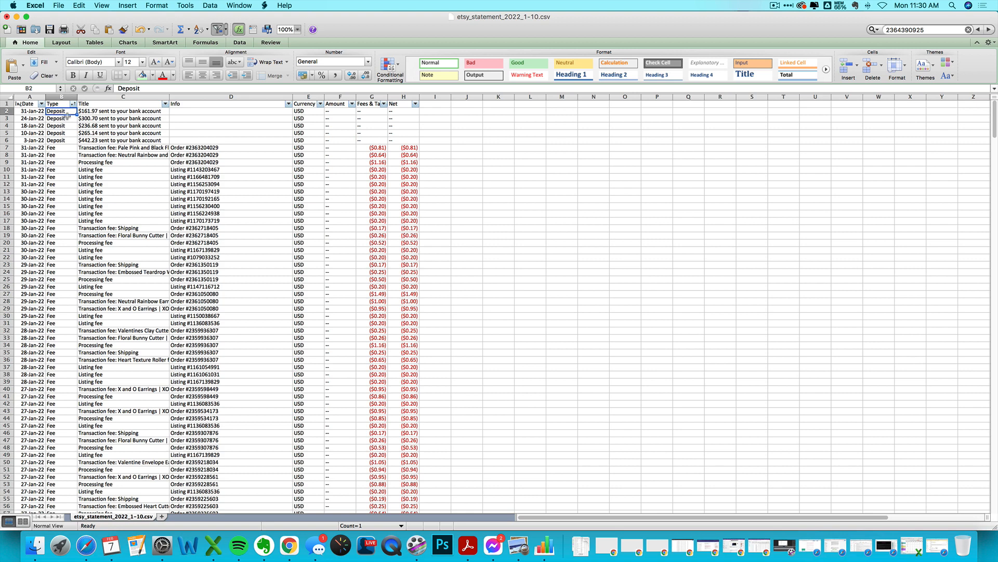
drag(81, 111, 99, 137)
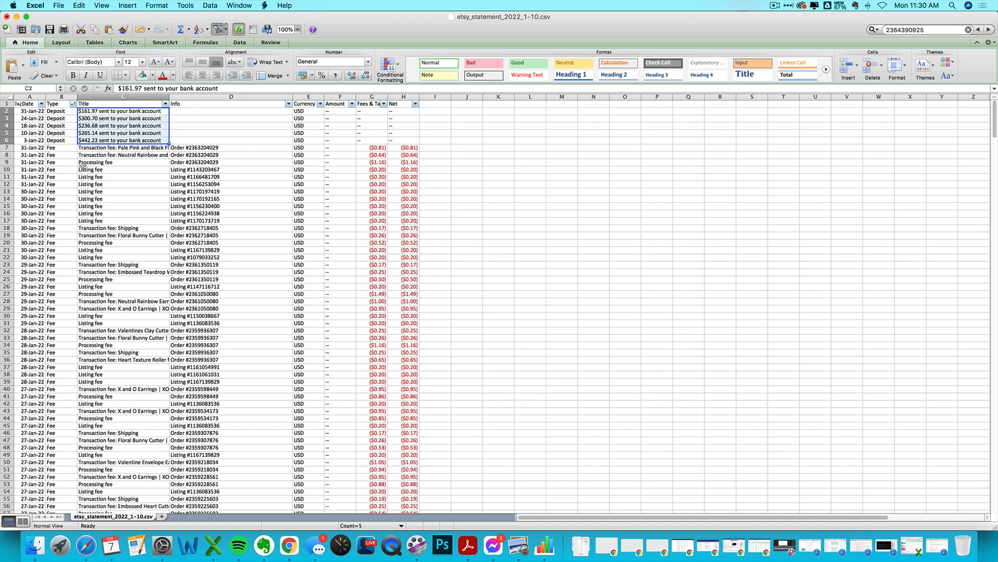
- Sort the Etsy statement by Title in ascending order
click(83, 168)
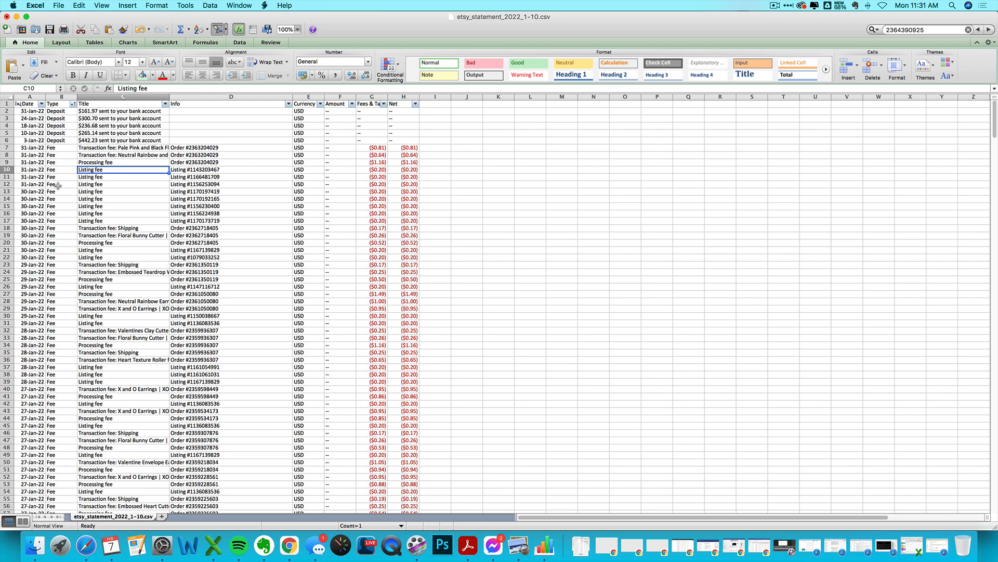
click(165, 105)
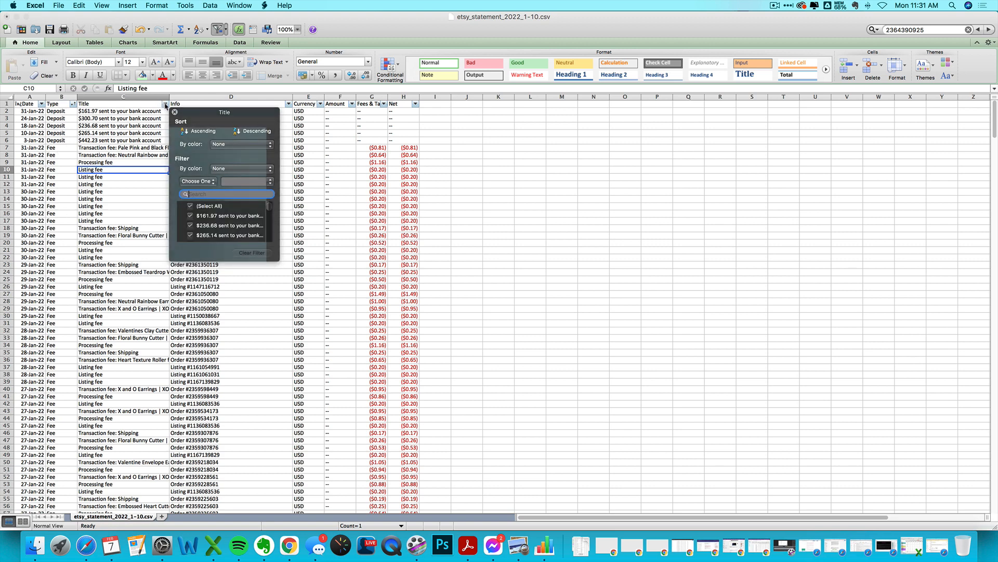
click(199, 132)
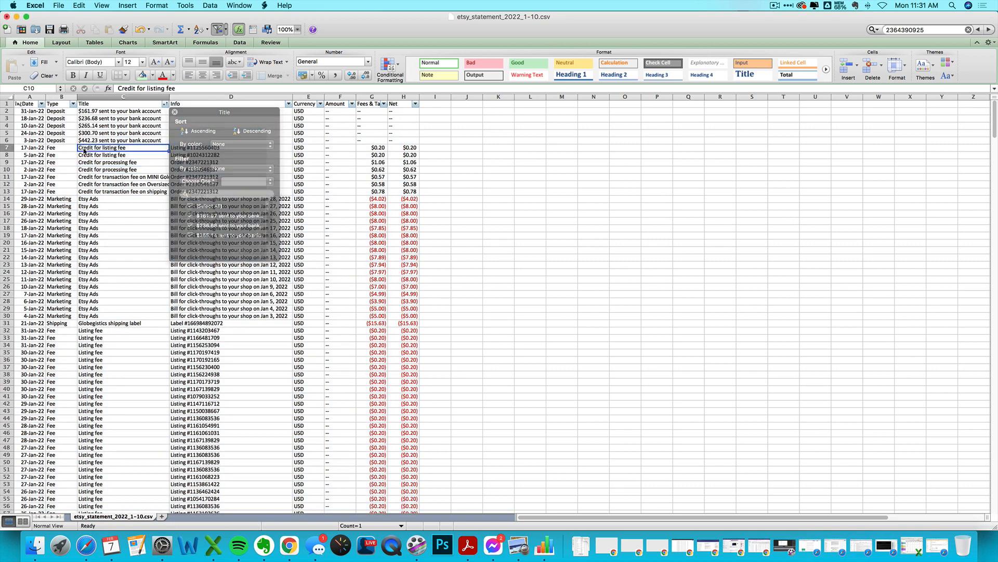
- Filter the Type column to show only Fee rows and review the fee credit titles in C7:C13
click(73, 104)
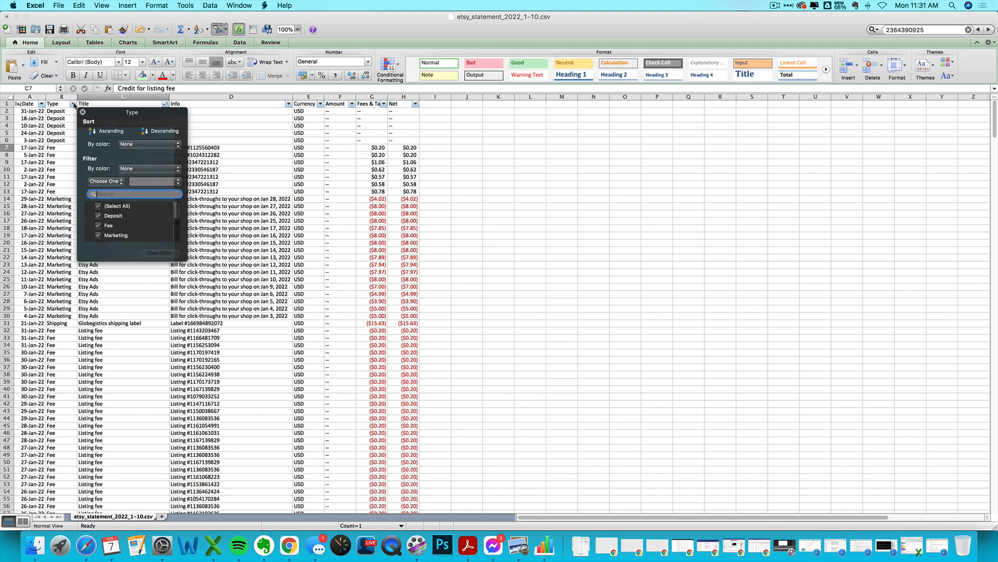
click(99, 206)
click(99, 228)
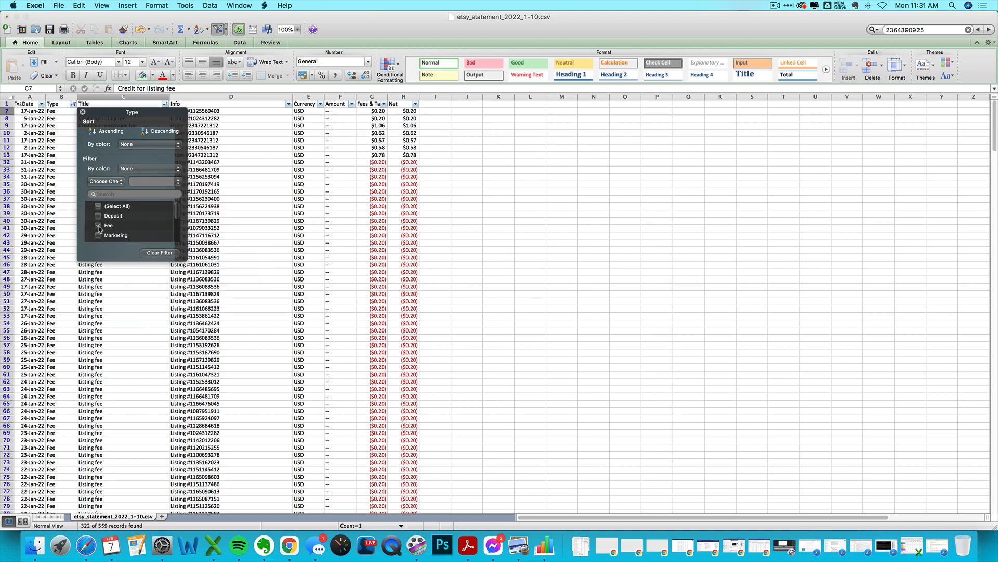
click(63, 192)
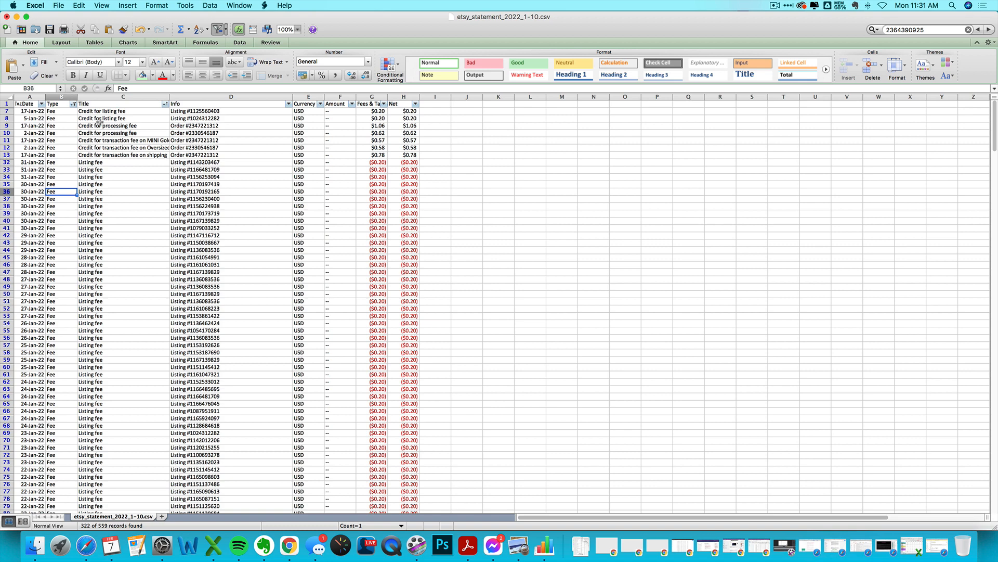
drag(141, 111, 132, 154)
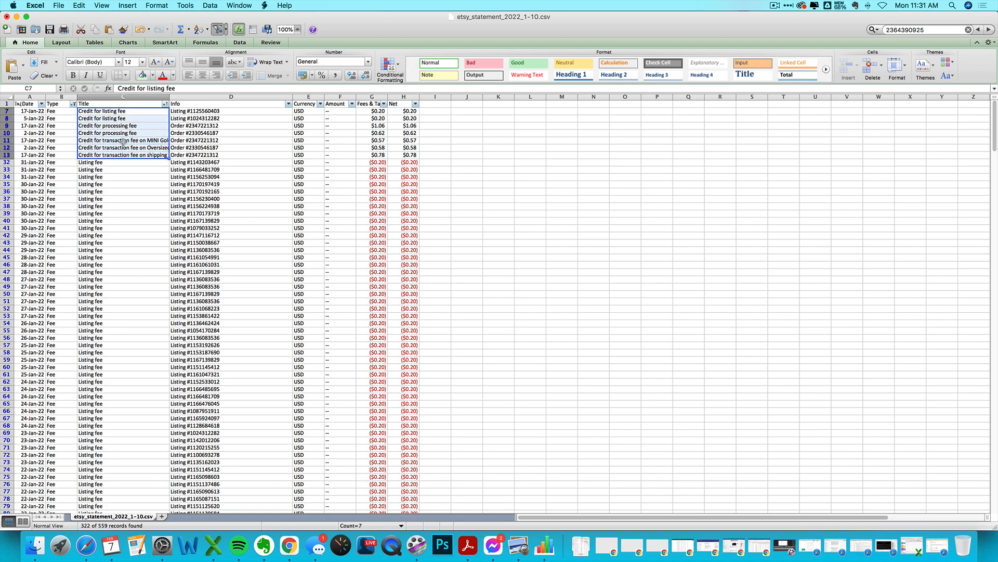
click(86, 164)
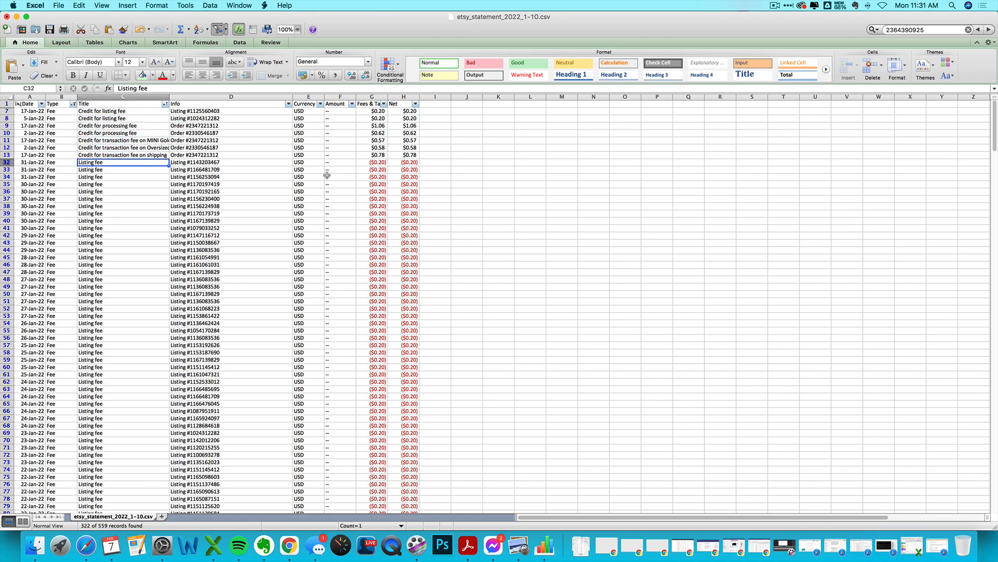
- Sum the listing fees in G32:G165 and compare the total with the listing fees on the January Etsy activity screenshot in Preview
drag(364, 166, 375, 353)
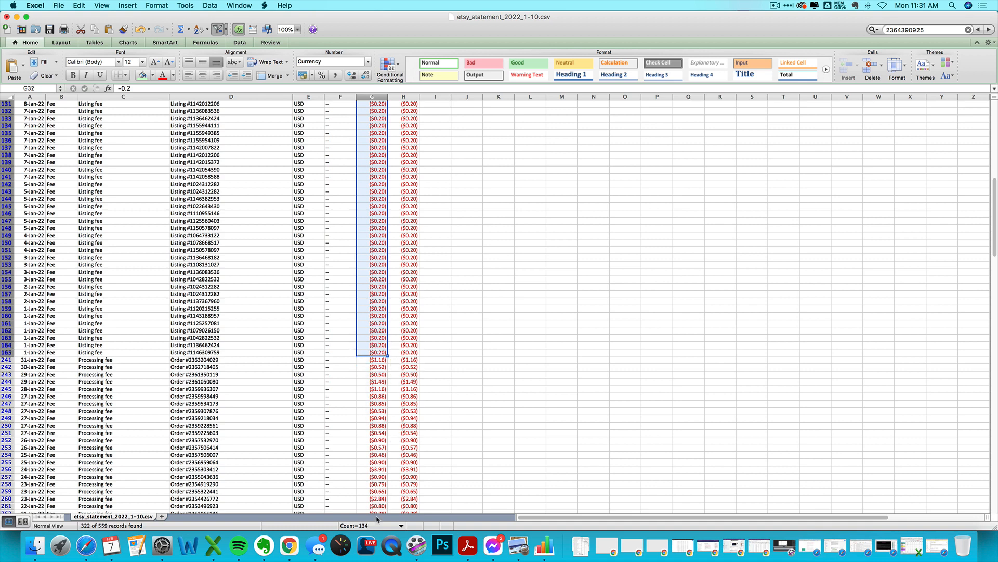
click(377, 526)
click(357, 520)
click(519, 544)
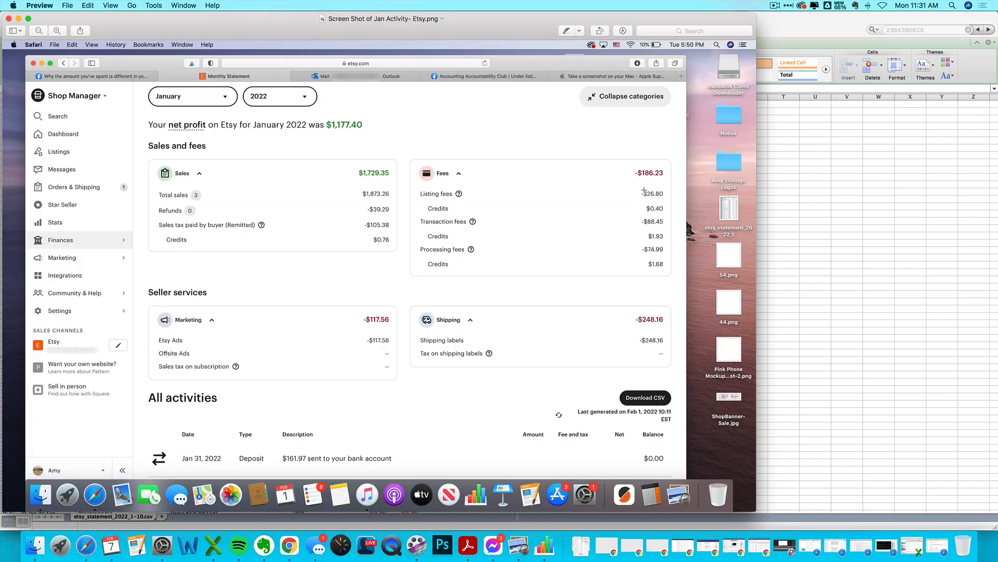
click(826, 225)
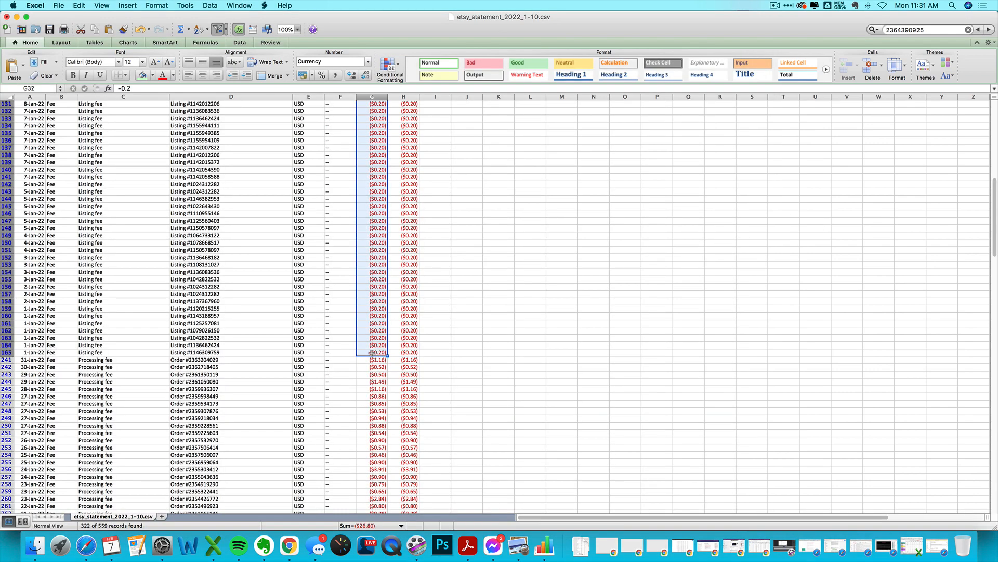
click(203, 352)
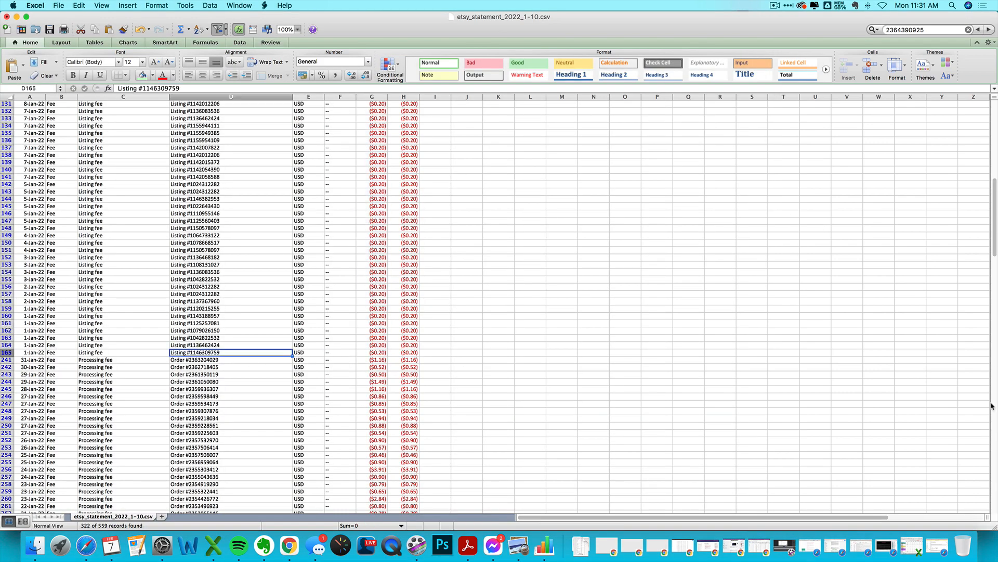
- Review the processing and transaction fee rows, including the shipping transaction fees in C453:C460, and return to the fee credits
scroll(991, 406, down, 15)
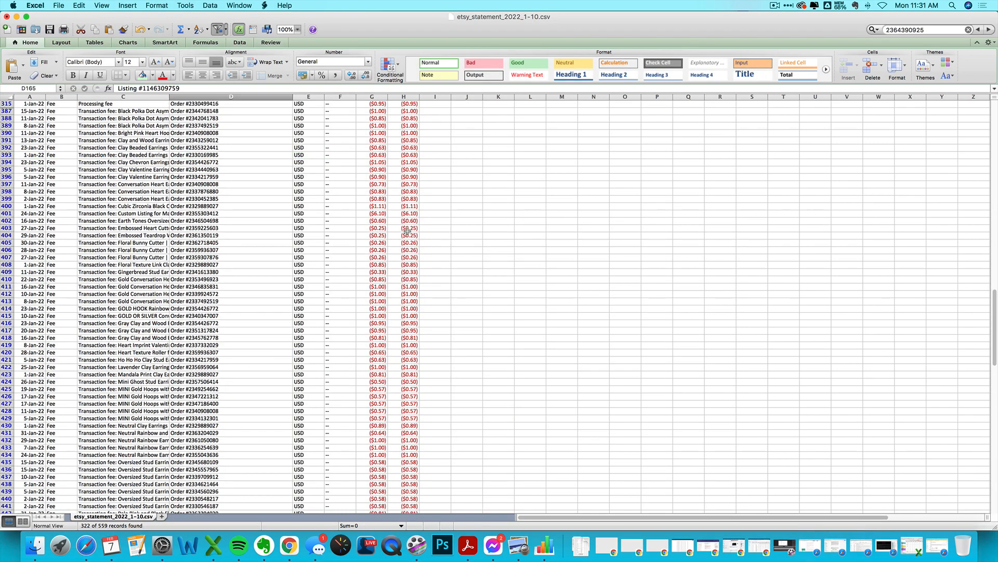
scroll(407, 232, up, 3)
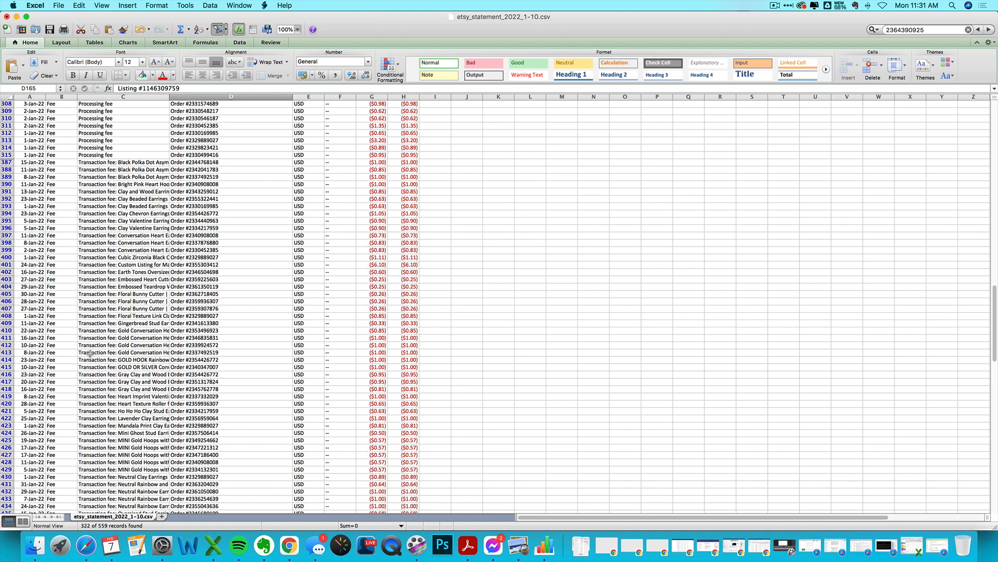
click(994, 490)
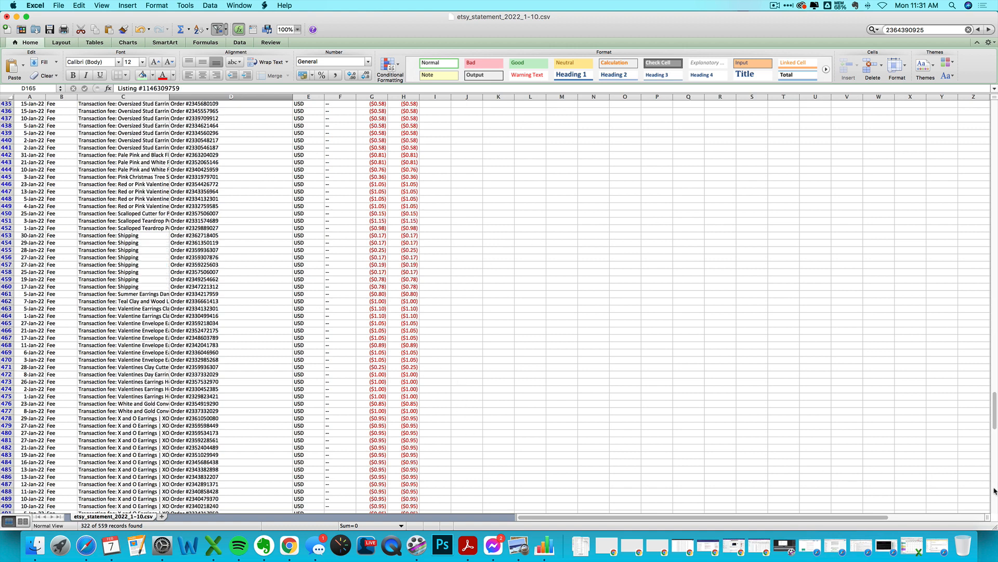
drag(128, 237, 136, 287)
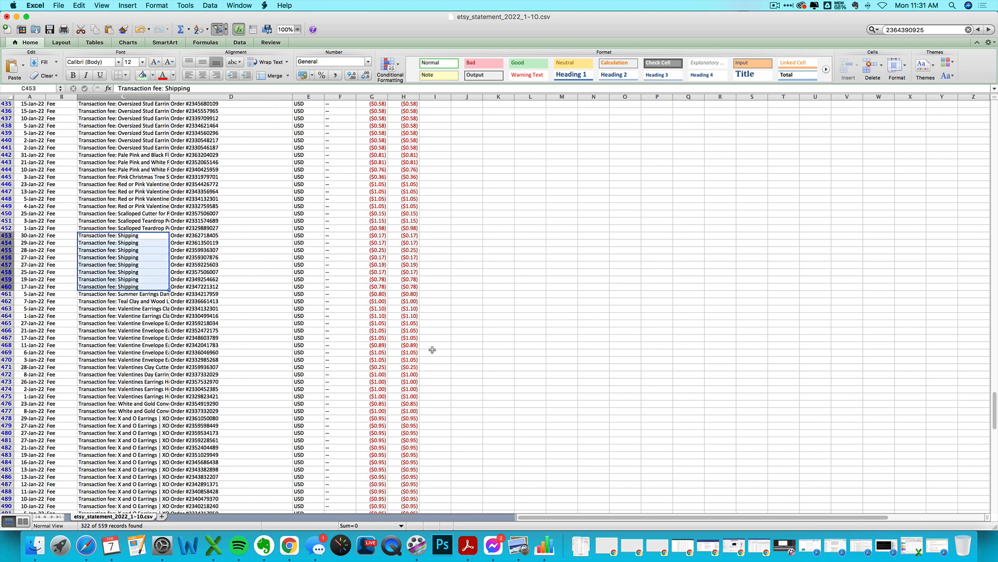
click(995, 458)
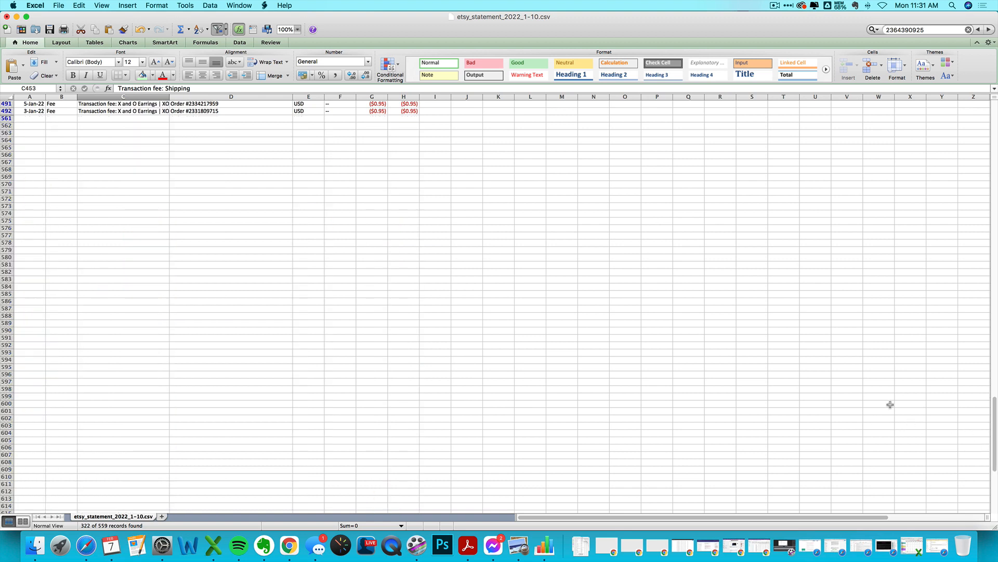
drag(995, 448, 995, 130)
click(104, 133)
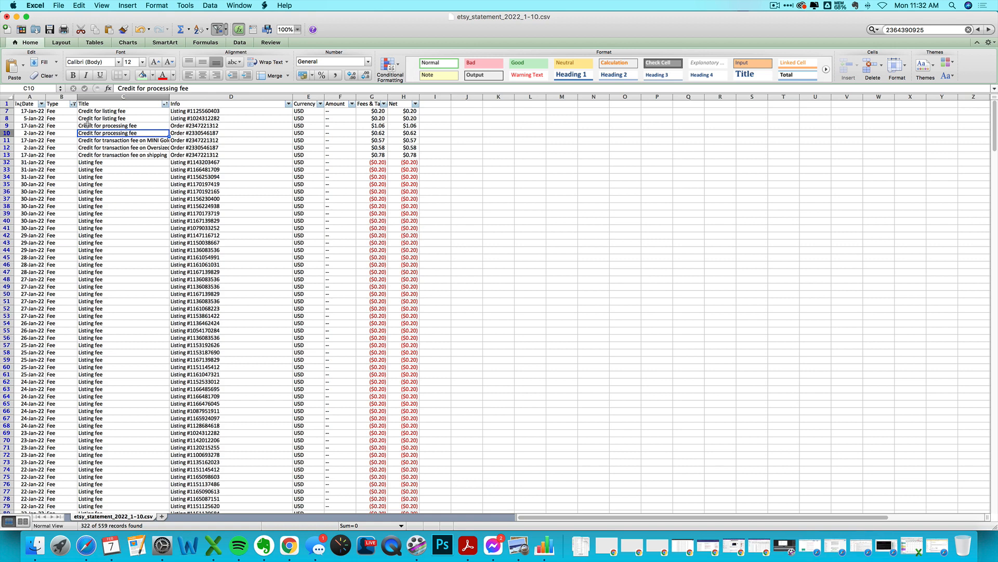
- Filter the Type column to show only Marketing rows and review the Etsy Ads charges
click(73, 104)
click(99, 248)
scroll(99, 248, down, 1)
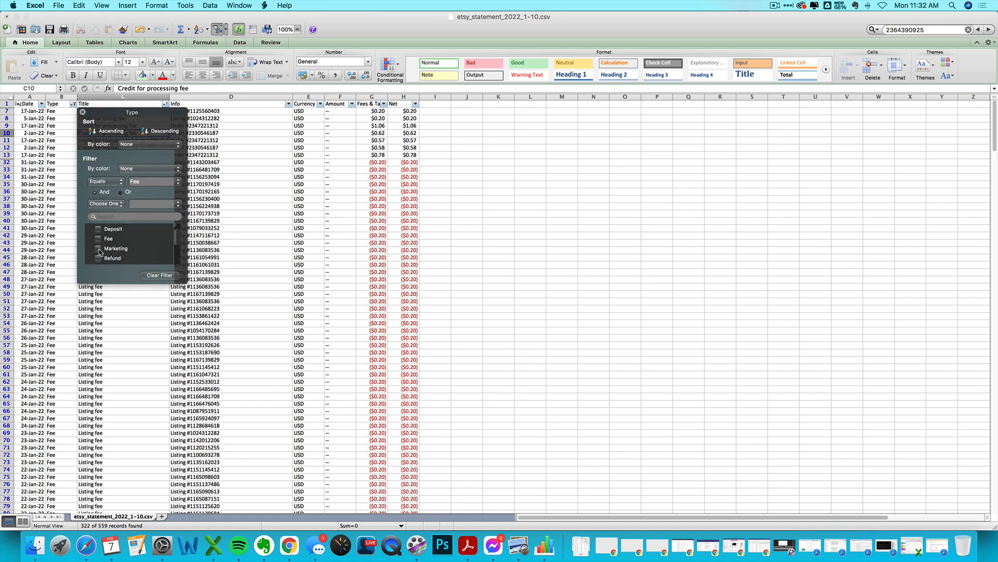
click(99, 249)
click(23, 146)
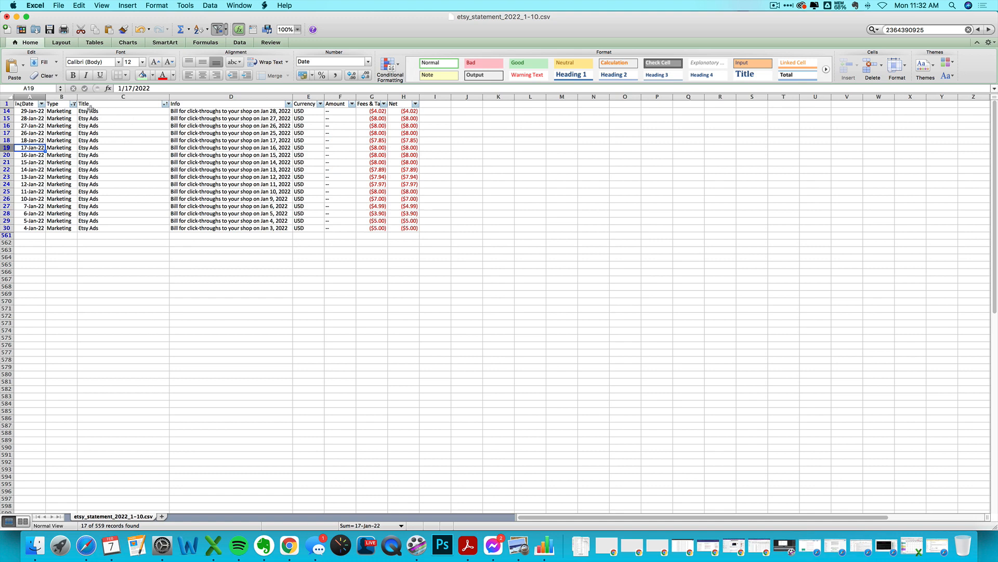
- Change the Type filter to show only Refund rows, followed by only Sale rows
click(74, 104)
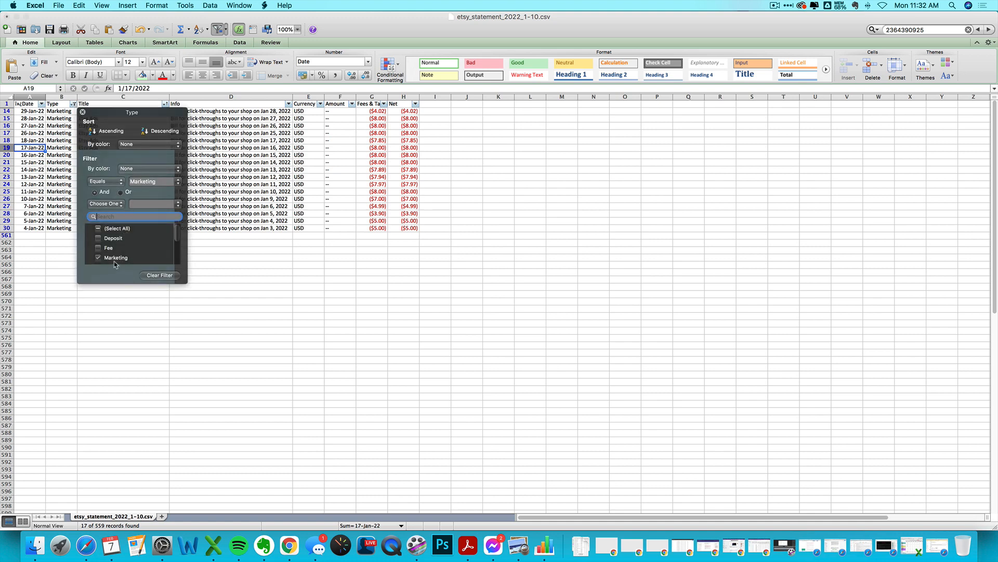
click(115, 258)
scroll(116, 250, down, 2)
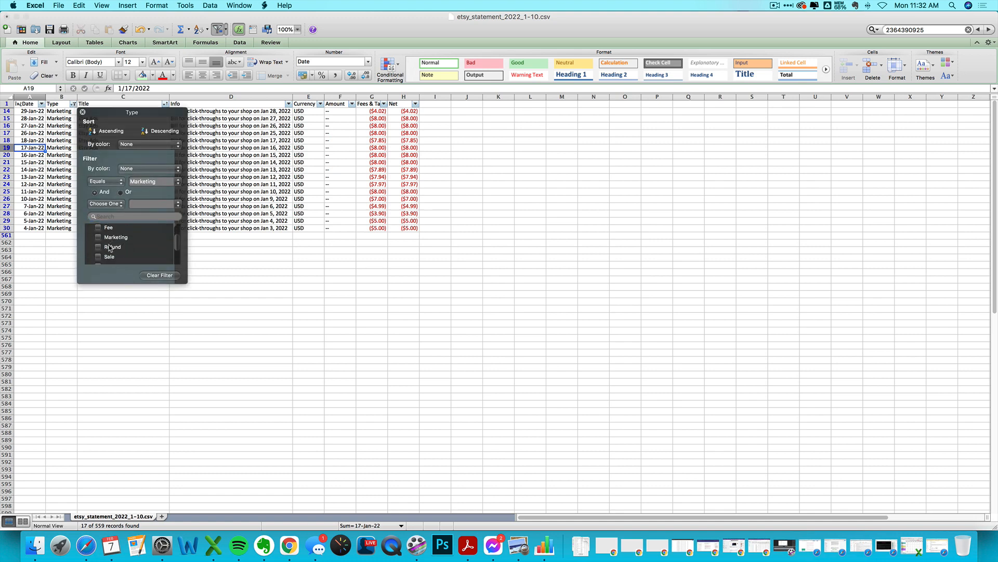
click(110, 247)
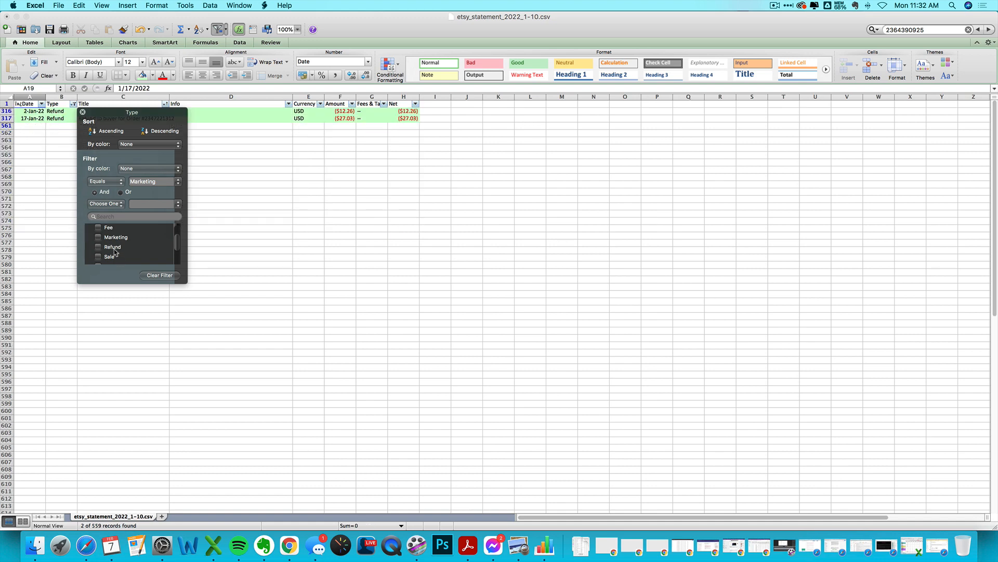
scroll(115, 252, down, 1)
click(109, 243)
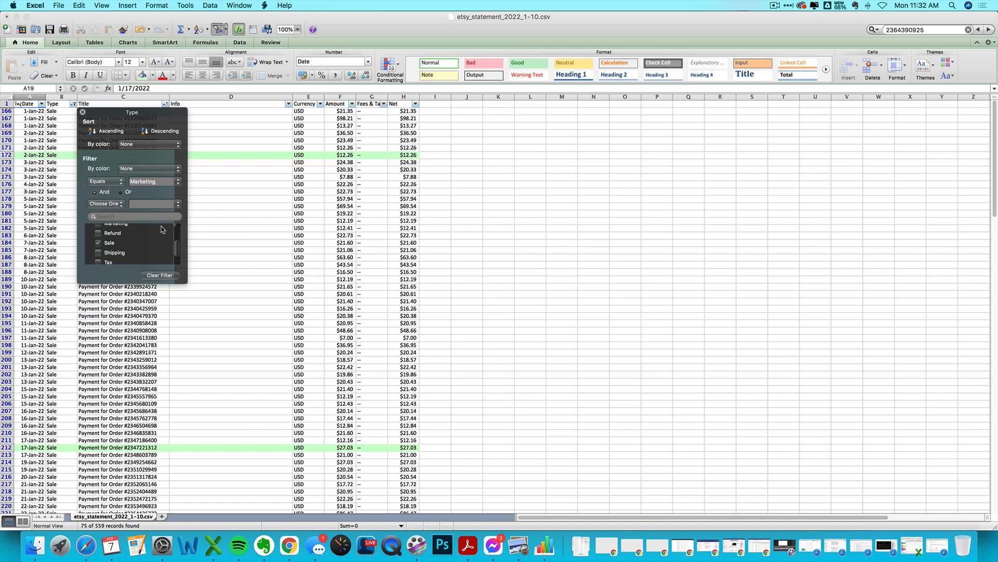
- Change the Type filter to show only Tax rows, followed by only blank rows, and close the filter options
scroll(109, 245, down, 1)
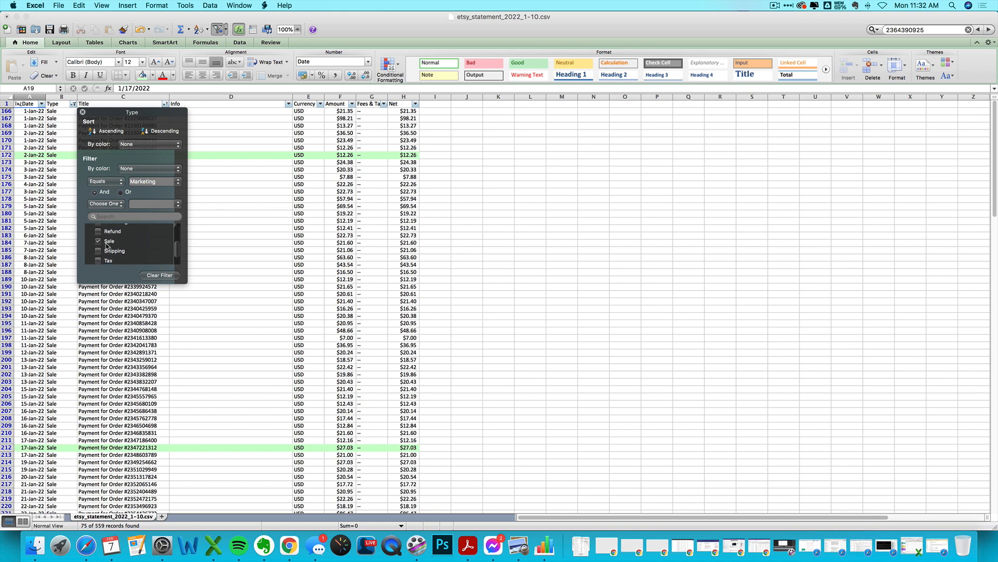
scroll(109, 245, down, 2)
click(107, 252)
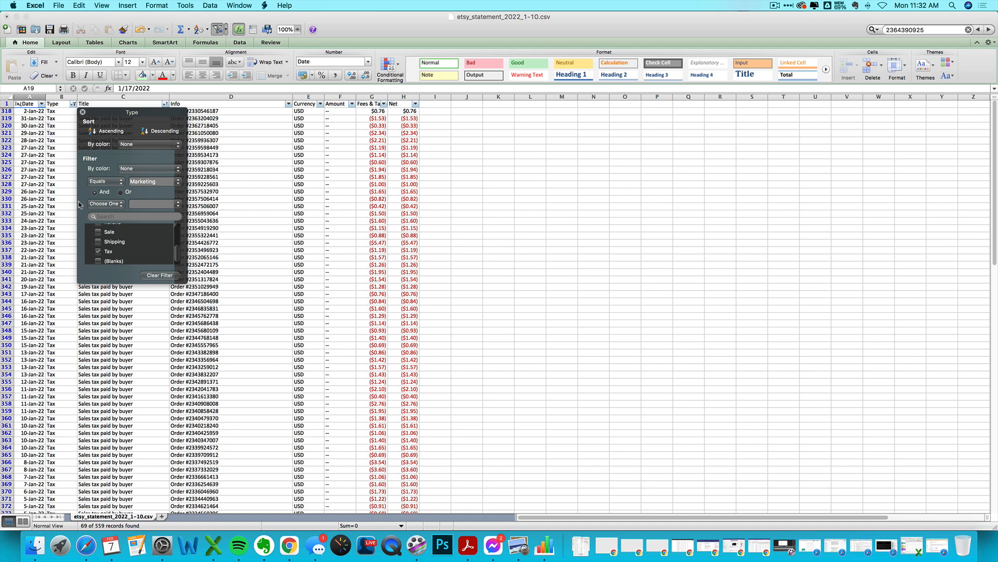
scroll(146, 253, down, 1)
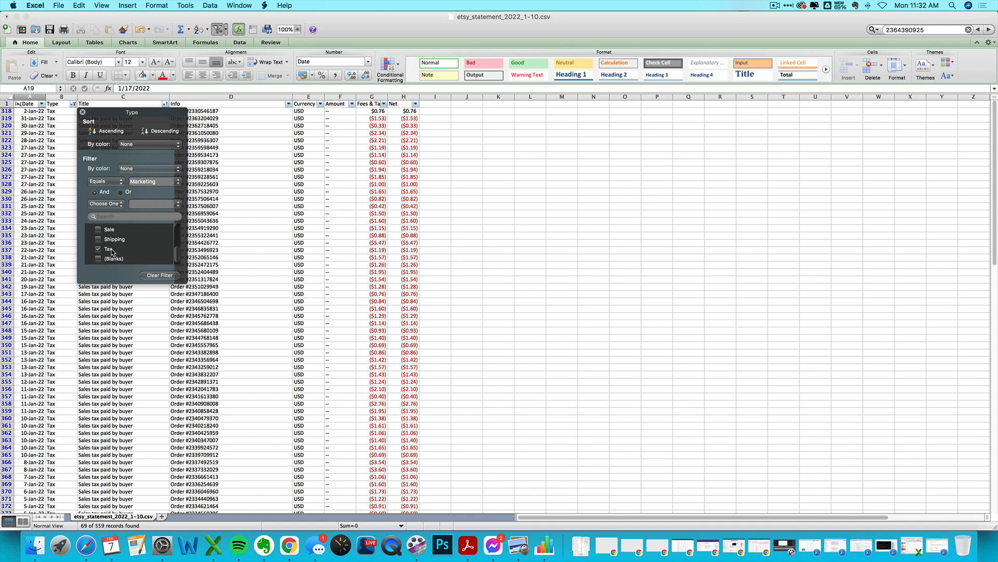
click(98, 250)
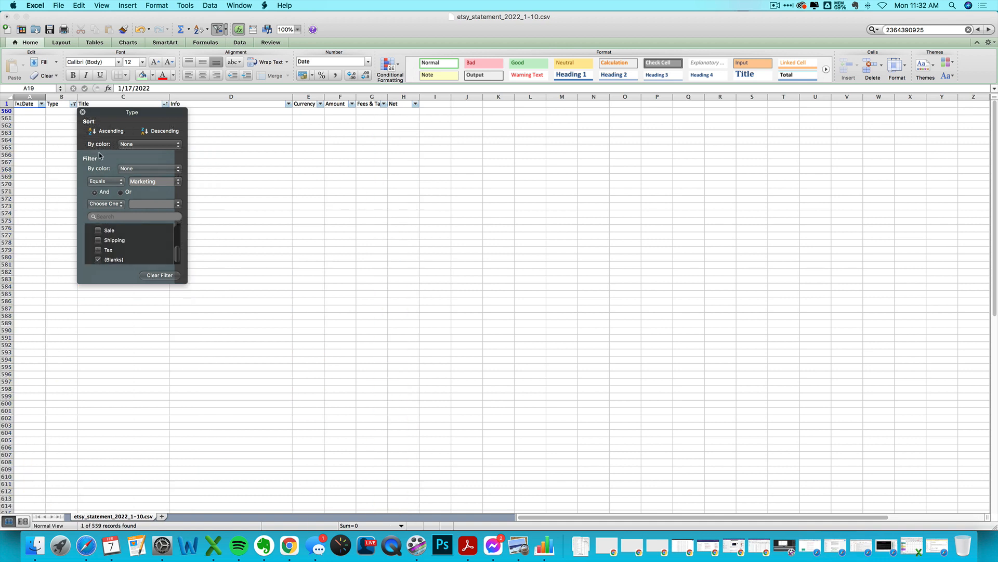
click(82, 112)
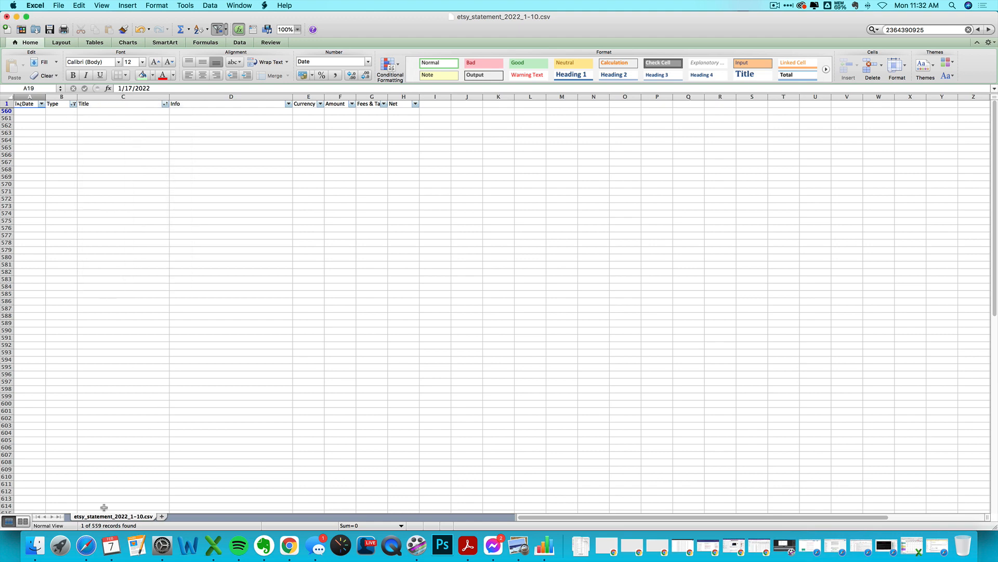
- Check the sales, fees and seller services categories on the Etsy activity screenshot in Preview and return to the statement in Excel
click(519, 546)
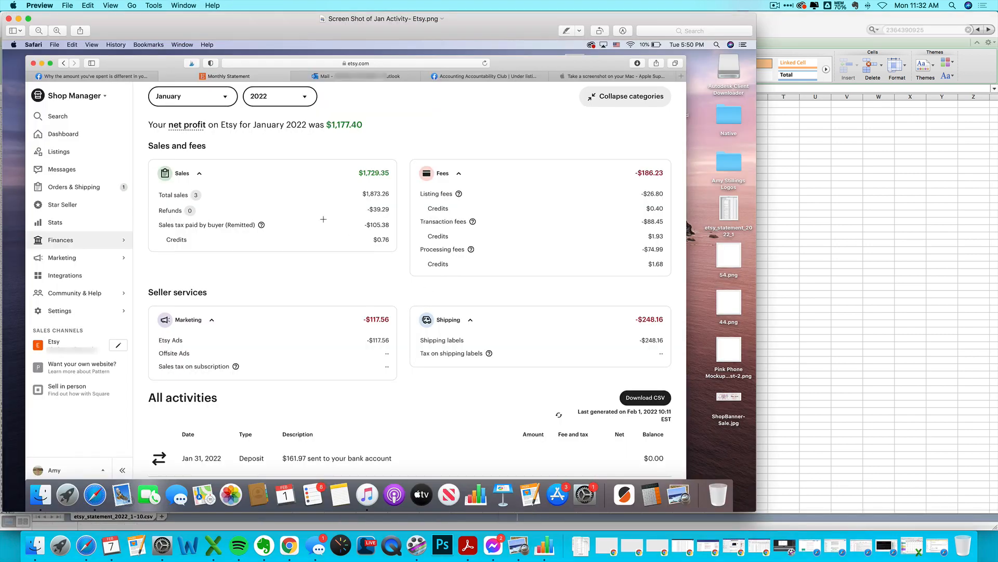
click(781, 223)
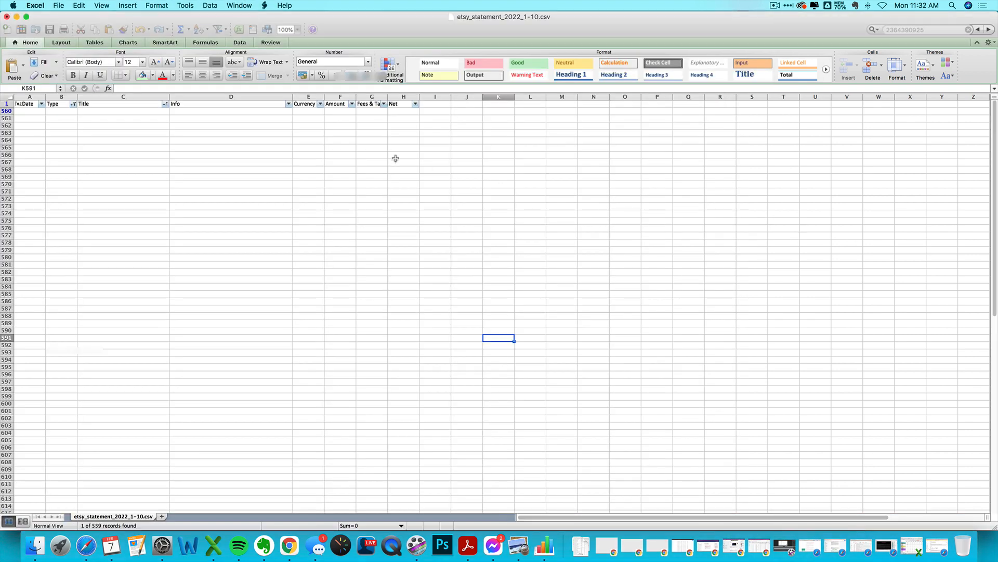